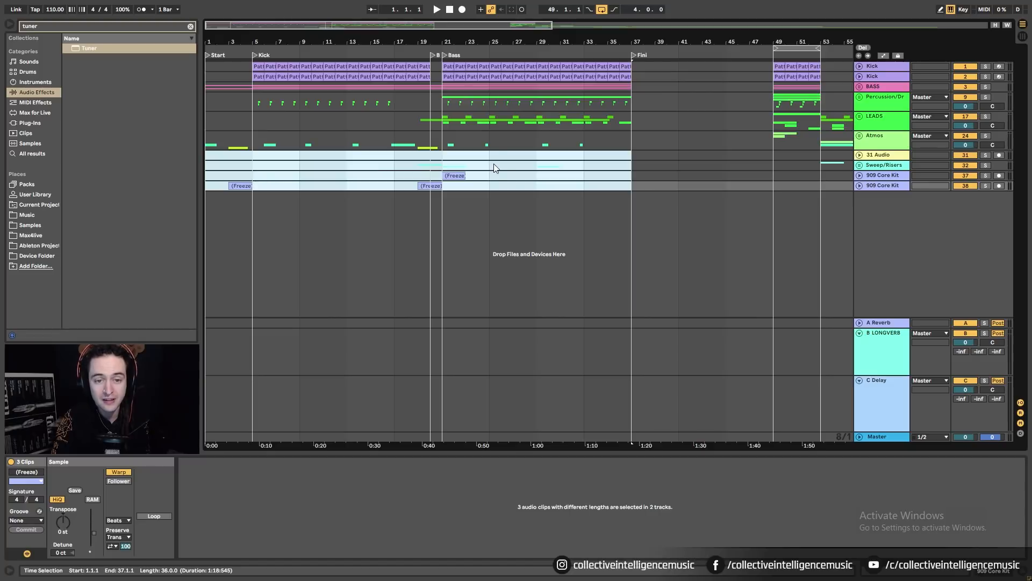
# Fold the LONGVERB and Delay return tracks and play the arrangement from the start
pyautogui.click(489, 165)
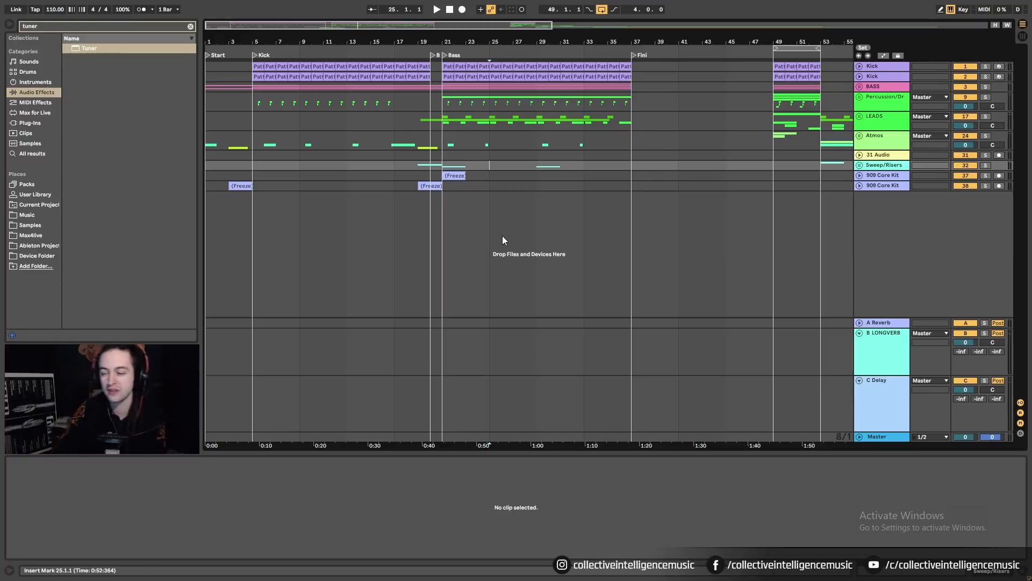
pyautogui.click(860, 333)
pyautogui.click(859, 381)
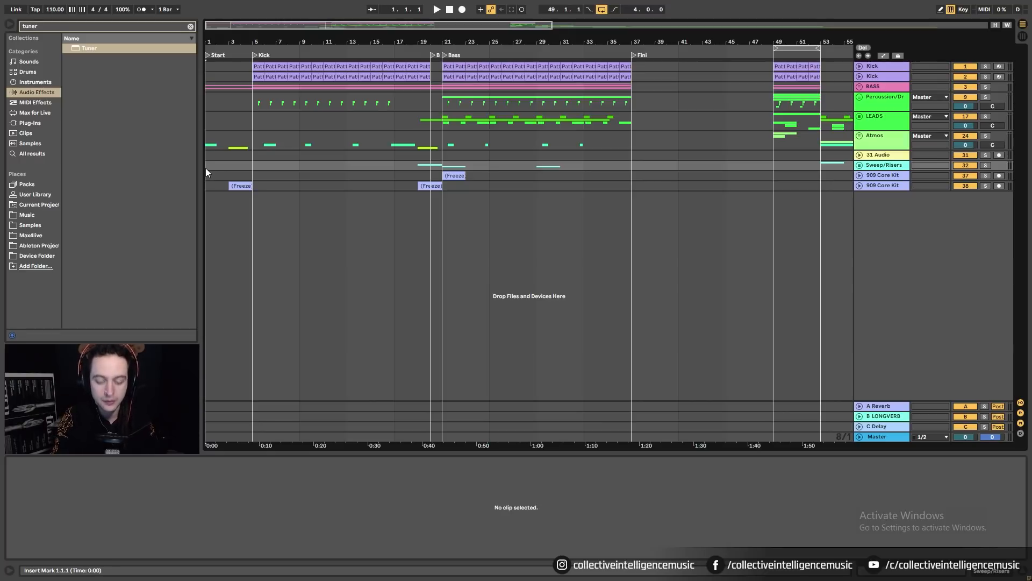
pyautogui.press('space')
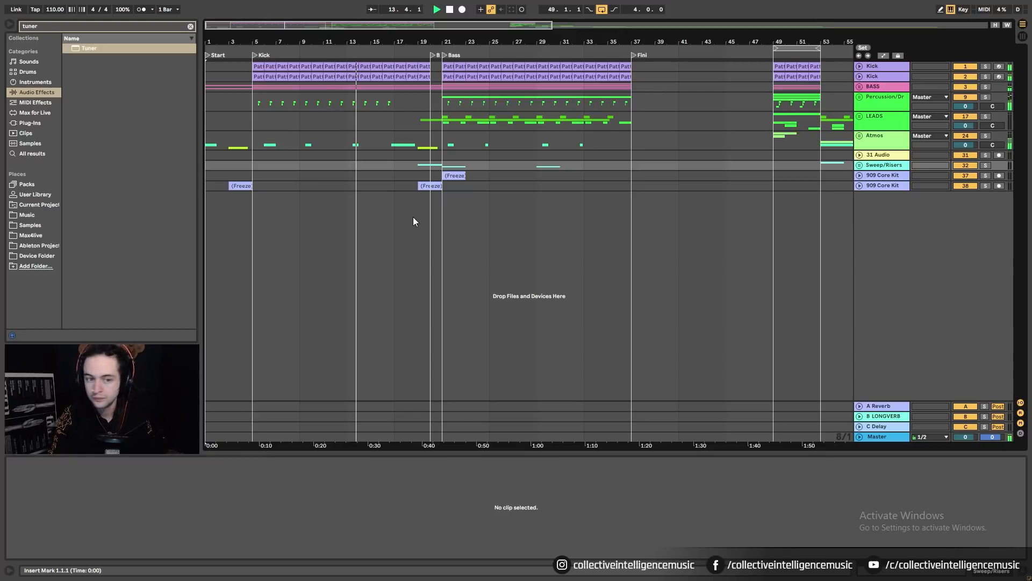
# Add a locator at bar 13 and name it "Here"
pyautogui.rightClick(347, 53)
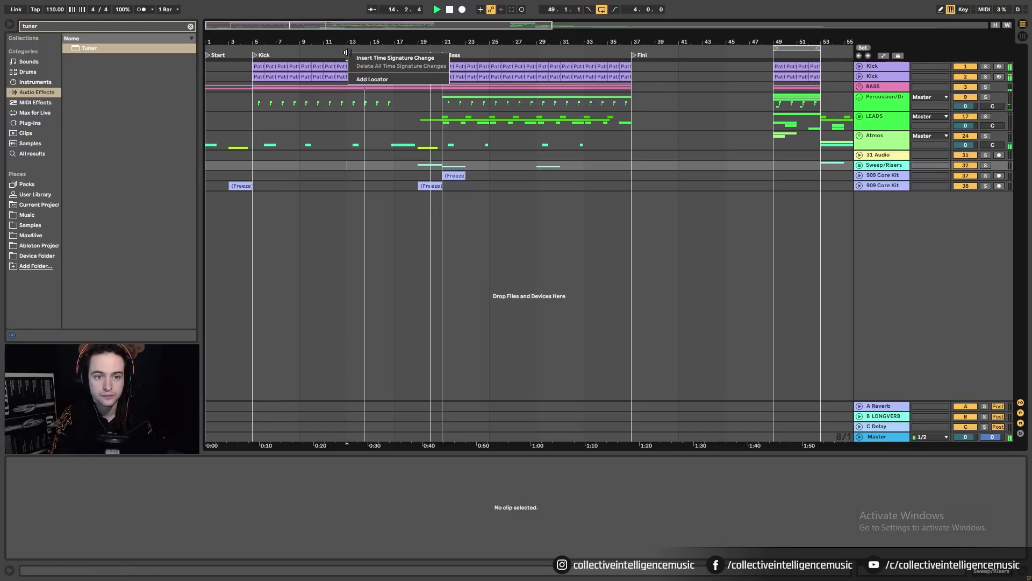
pyautogui.click(357, 79)
pyautogui.rightClick(350, 59)
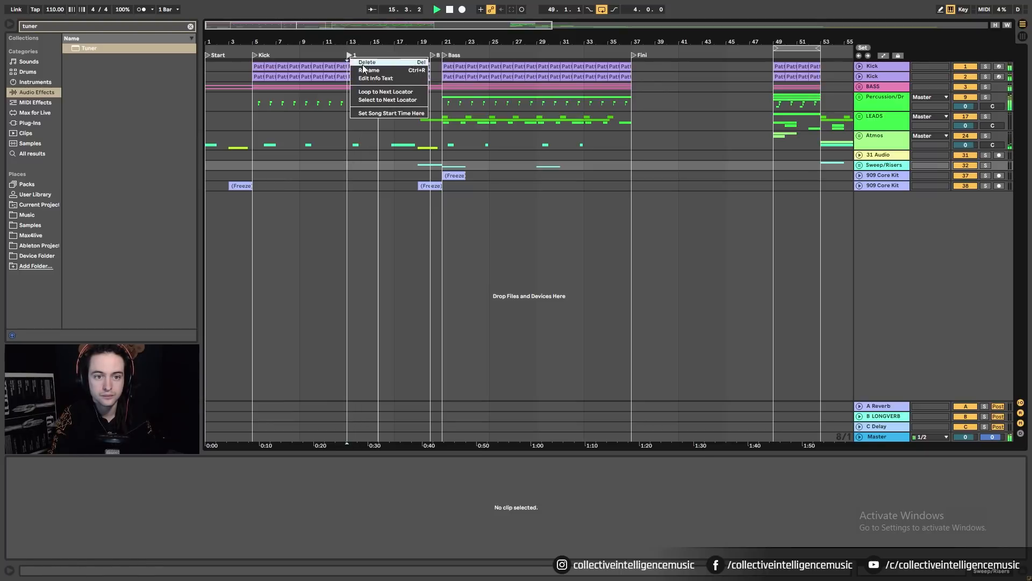
pyautogui.click(360, 77)
pyautogui.write('Here')
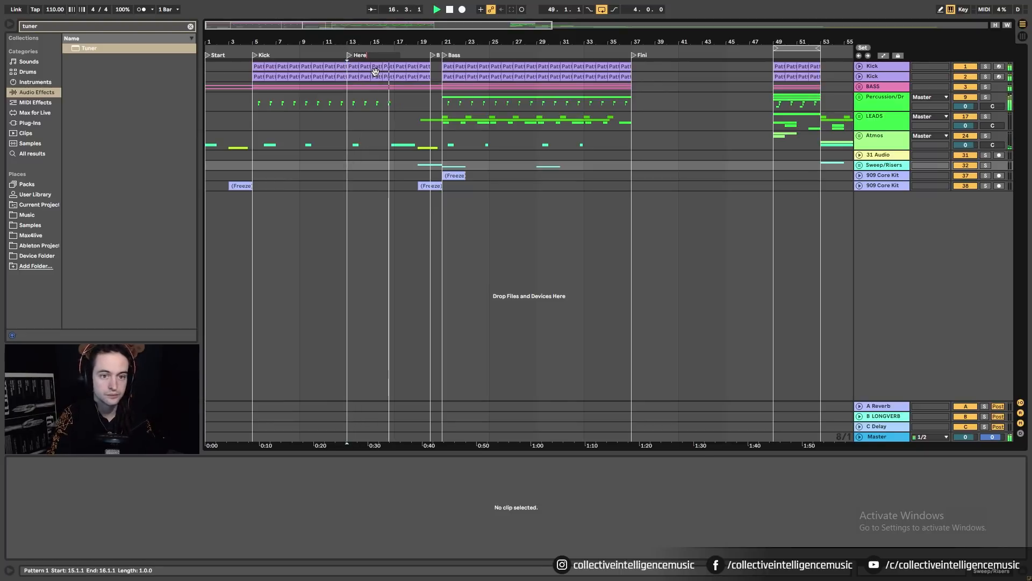
pyautogui.press('Return')
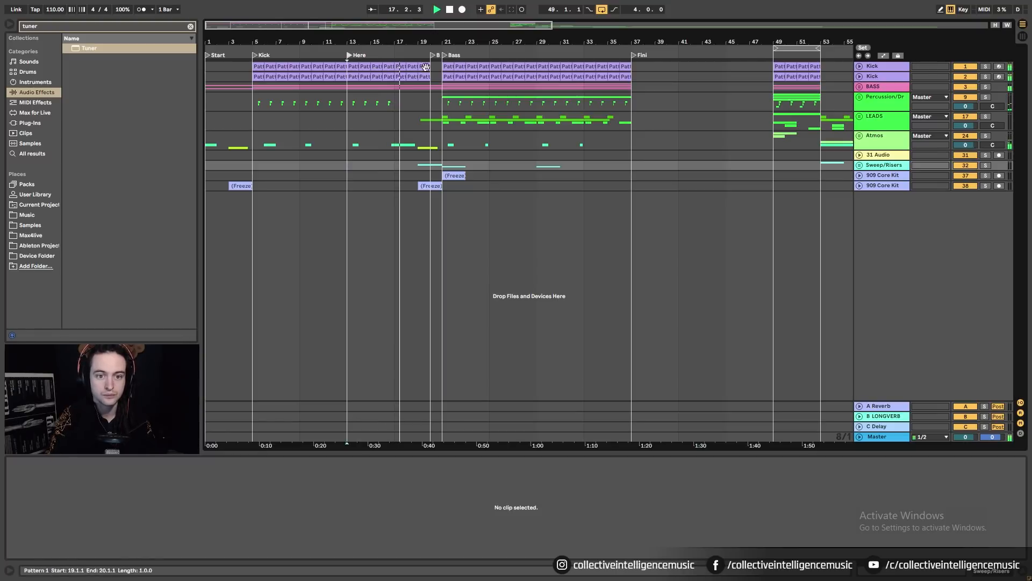
# Unfold the LEADS group and inspect the Pluck clips from bar 21 to bar 25 during playback
pyautogui.moveTo(422, 40); pyautogui.dragTo(344, 40)
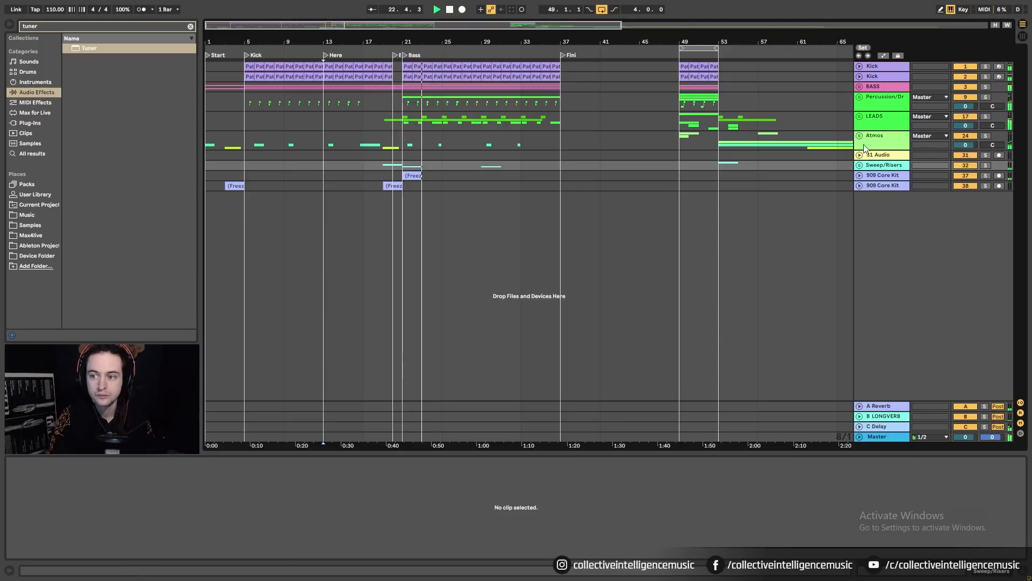
pyautogui.click(859, 116)
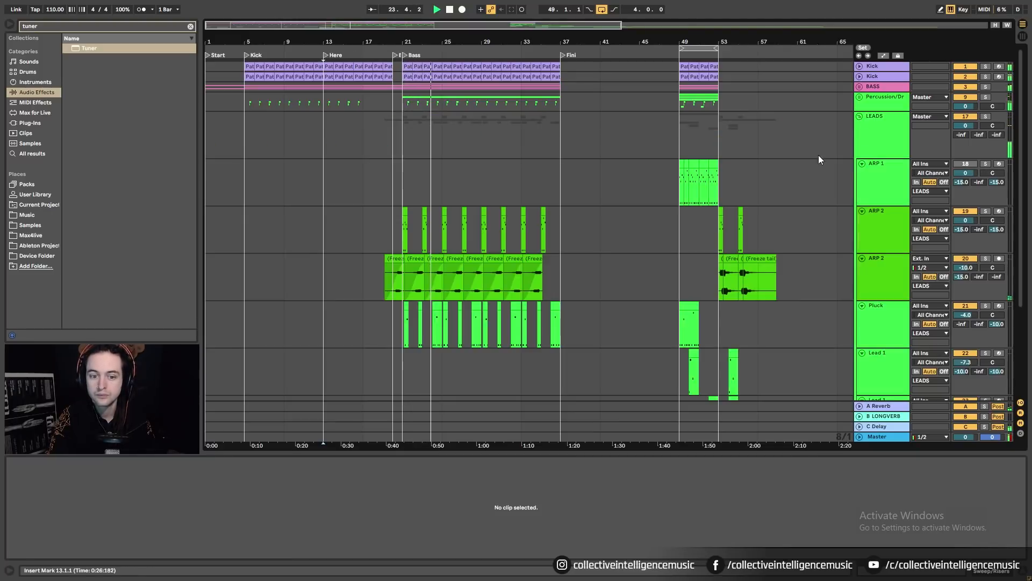
pyautogui.scroll(-2, 818, 155)
pyautogui.moveTo(436, 40); pyautogui.dragTo(482, 39)
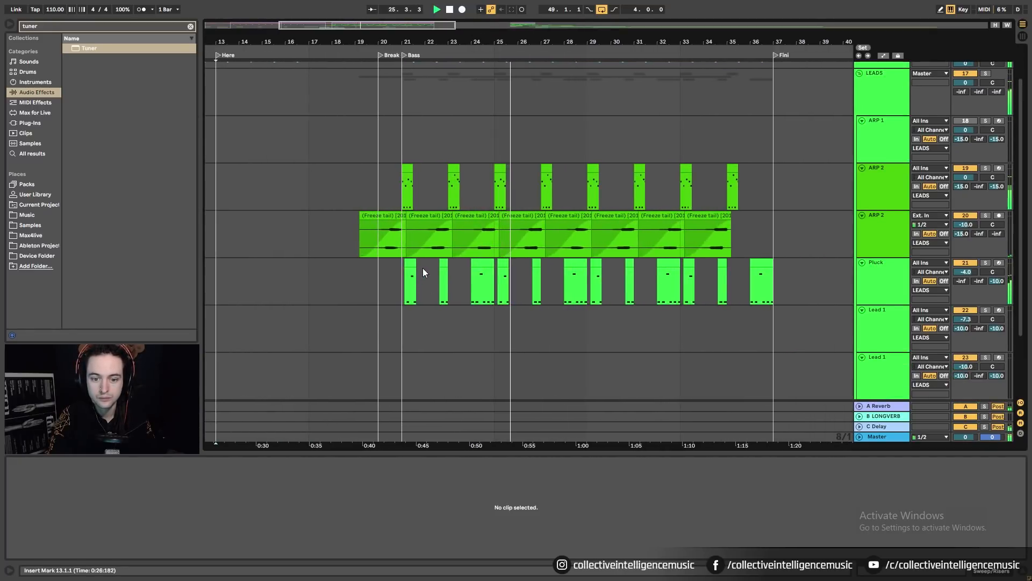
pyautogui.click(411, 274)
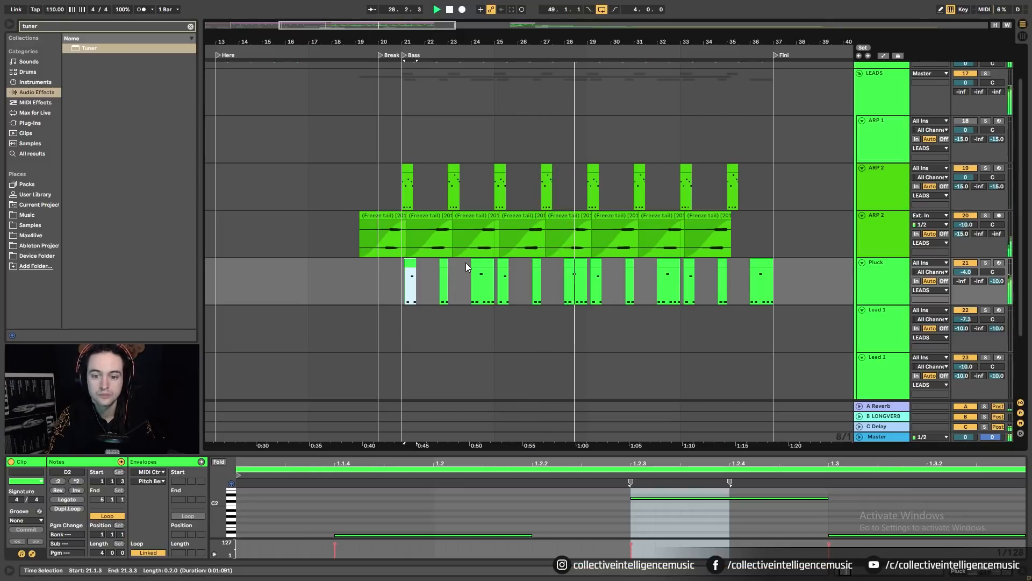
pyautogui.keyDown('shift'); pyautogui.click(465, 262); pyautogui.keyUp('shift')
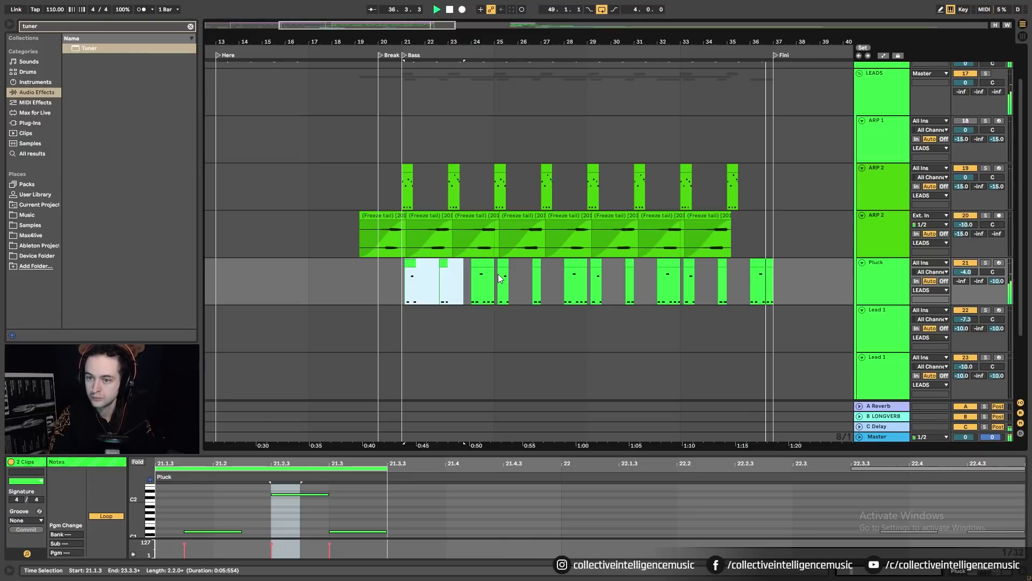
pyautogui.click(411, 281)
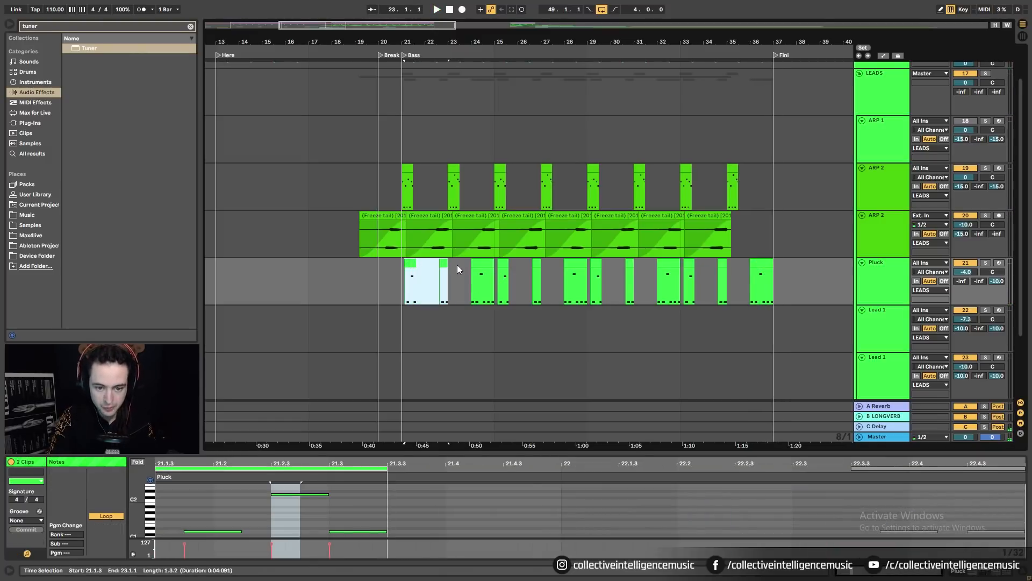
pyautogui.click(481, 261)
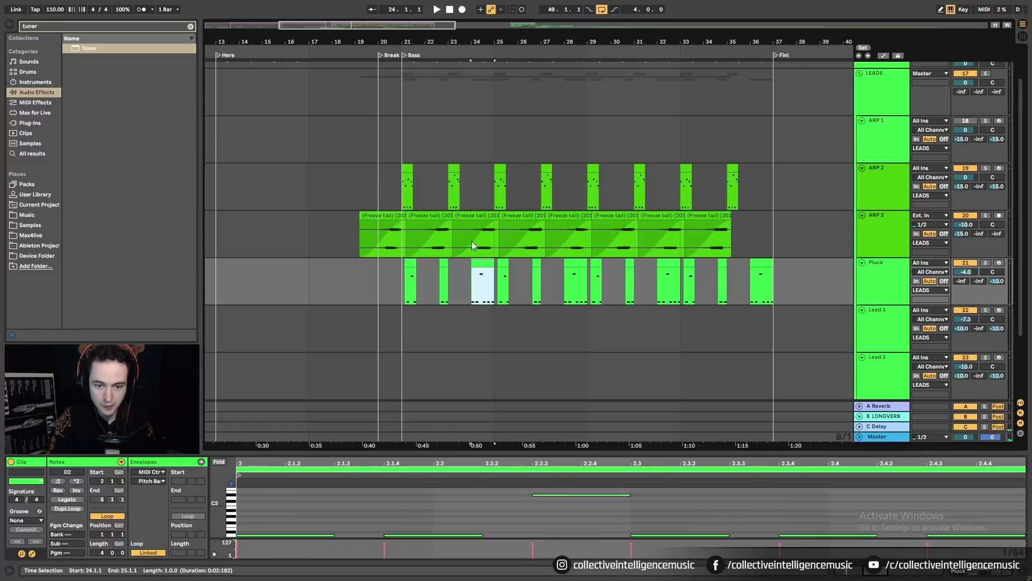
# Deactivate the pairs of short Pluck clips starting at bars 21, 25, 29 and 33, leaving the longer clips active
pyautogui.moveTo(450, 272); pyautogui.dragTo(395, 275)
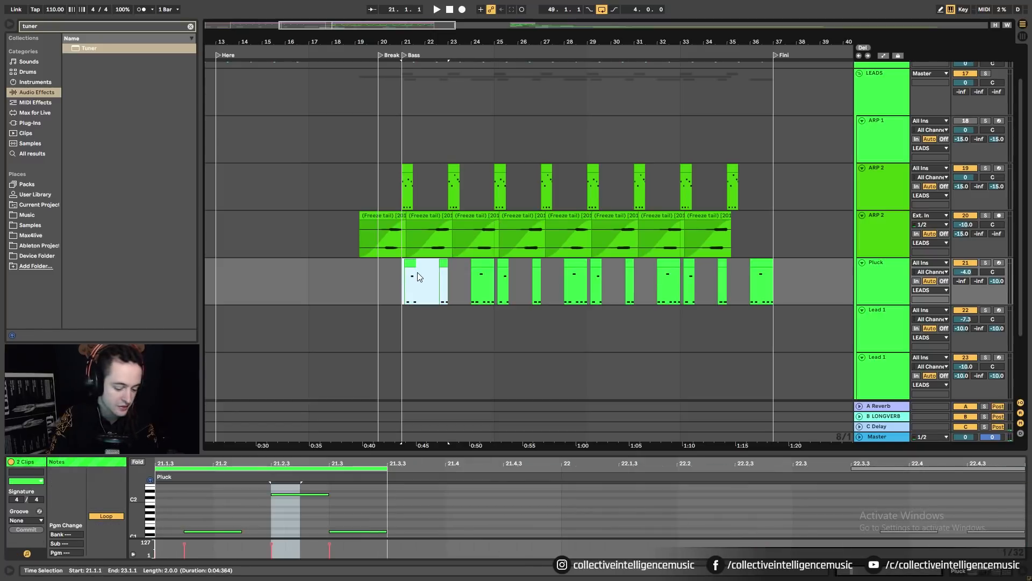
pyautogui.press('Delete')
pyautogui.moveTo(553, 281); pyautogui.dragTo(501, 284)
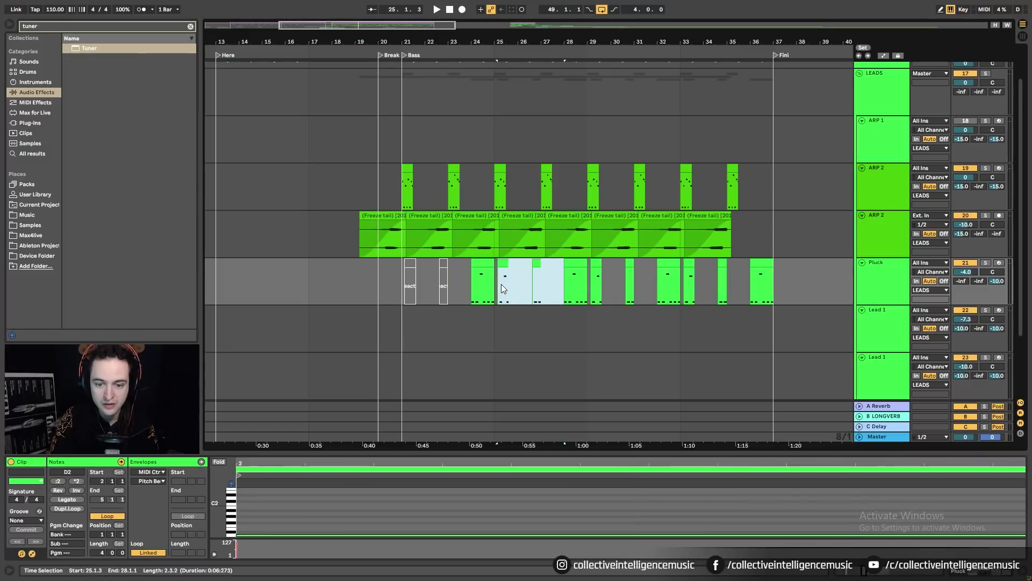
pyautogui.press('0')
pyautogui.moveTo(643, 278); pyautogui.dragTo(591, 281)
pyautogui.press('0')
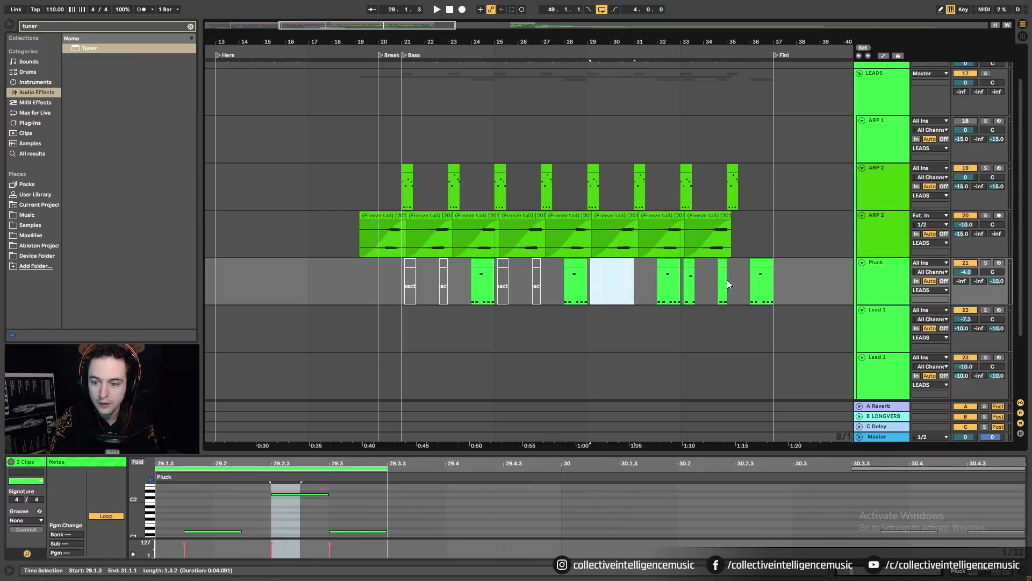
pyautogui.moveTo(727, 279); pyautogui.dragTo(682, 279)
pyautogui.press('0')
# Fold the LEADS group
pyautogui.scroll(-3, 563, 293)
pyautogui.scroll(3, 475, 295)
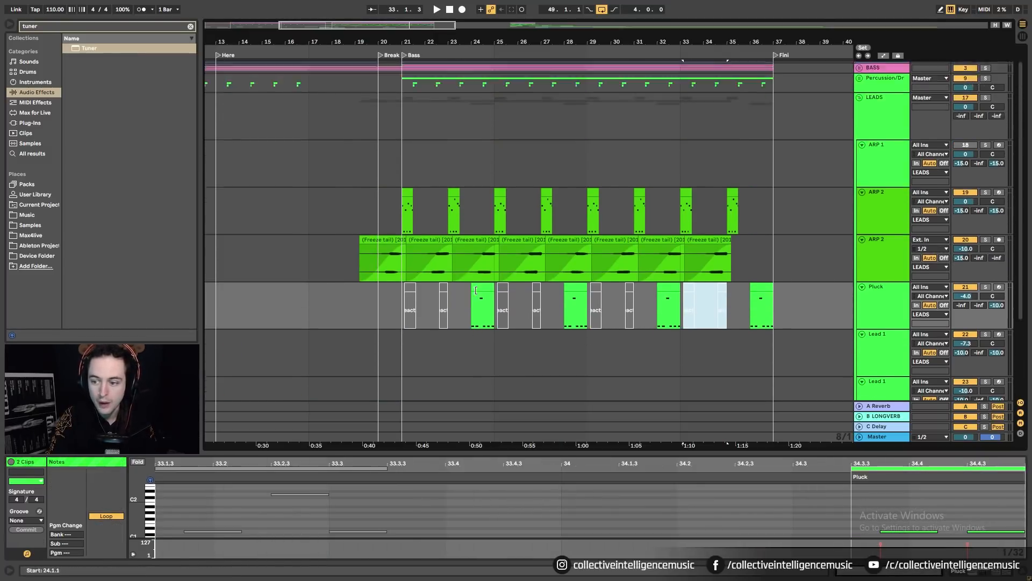
pyautogui.scroll(-3, 569, 222)
pyautogui.scroll(4, 718, 225)
pyautogui.click(859, 116)
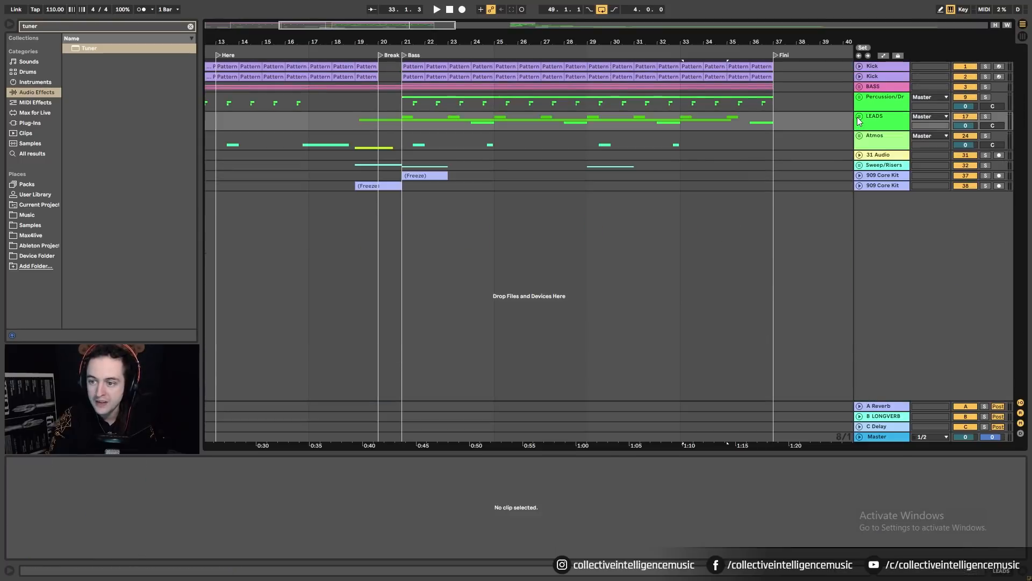
# Insert a MIDI track below the 909 Core Kit tracks and name it "Psychedelic E"
pyautogui.moveTo(281, 44); pyautogui.dragTo(539, 47)
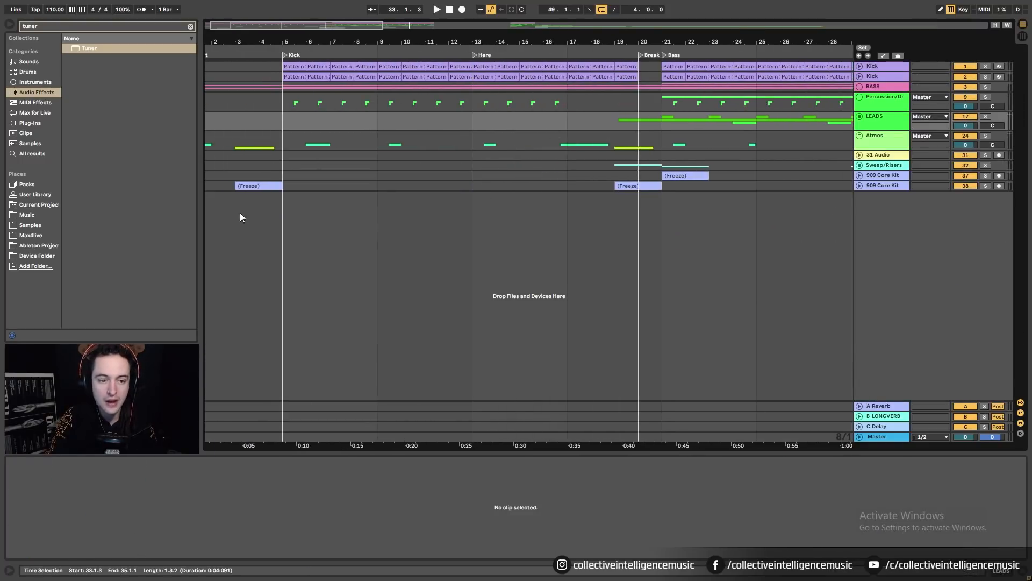
pyautogui.rightClick(855, 223)
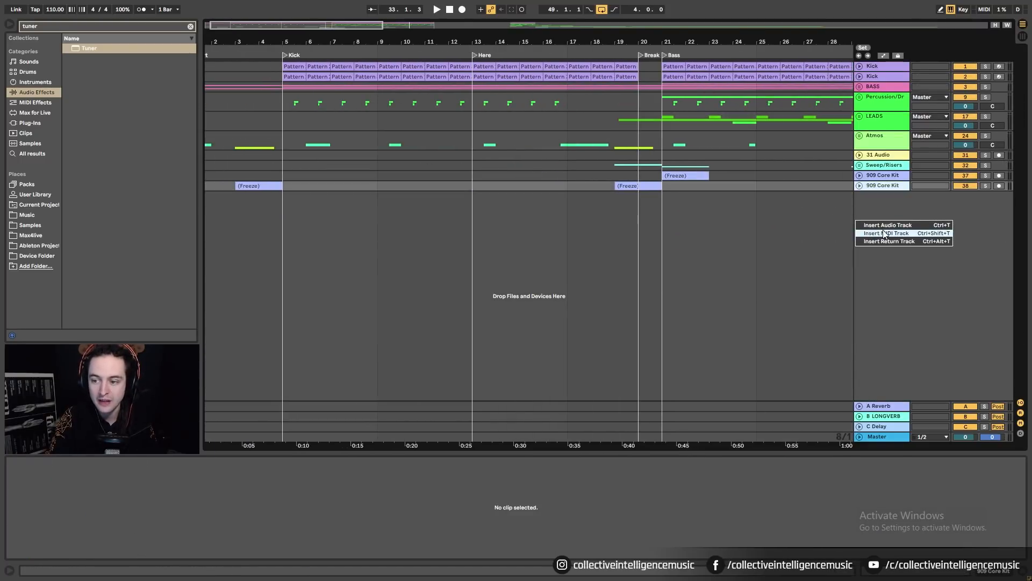
pyautogui.click(885, 233)
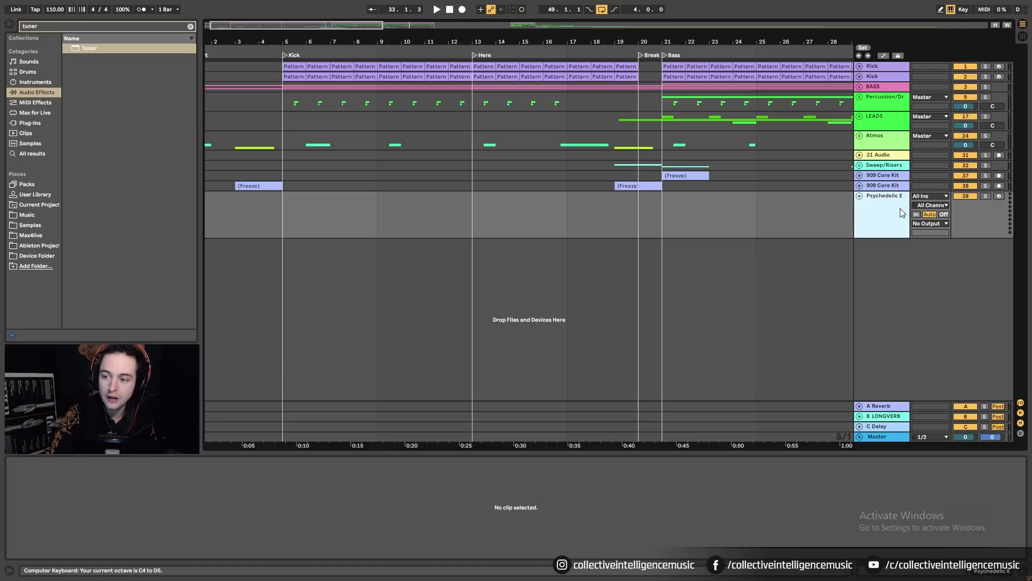
# Clear the browser search and load the Operator instrument onto the Psychedelic track
pyautogui.click(191, 26)
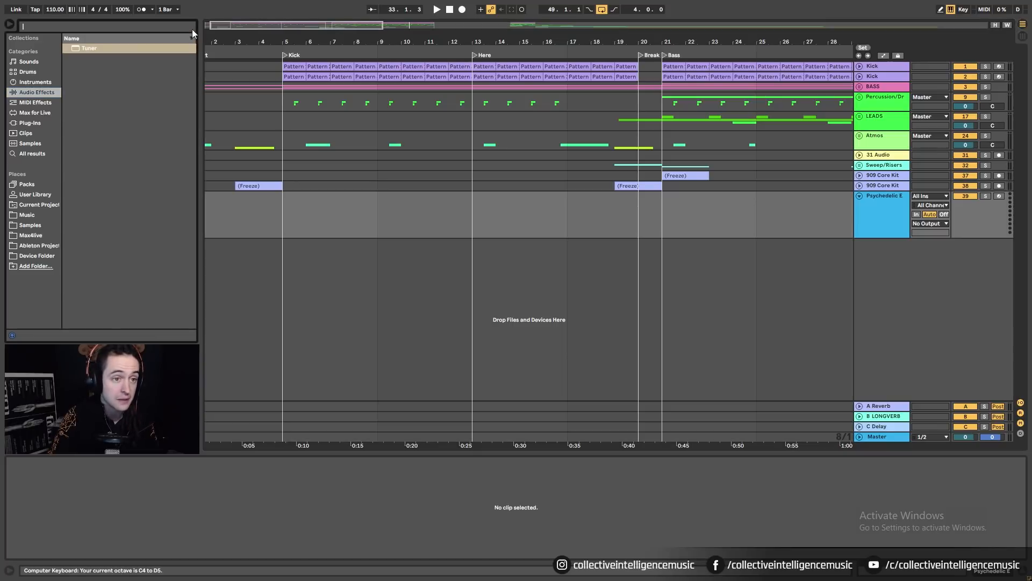
pyautogui.click(34, 82)
pyautogui.moveTo(97, 120); pyautogui.dragTo(317, 224)
# Create a four-bar MIDI clip at bar 1 on the Psychedelic track and fill it with one sustained D3 note
pyautogui.moveTo(279, 41); pyautogui.dragTo(297, 39)
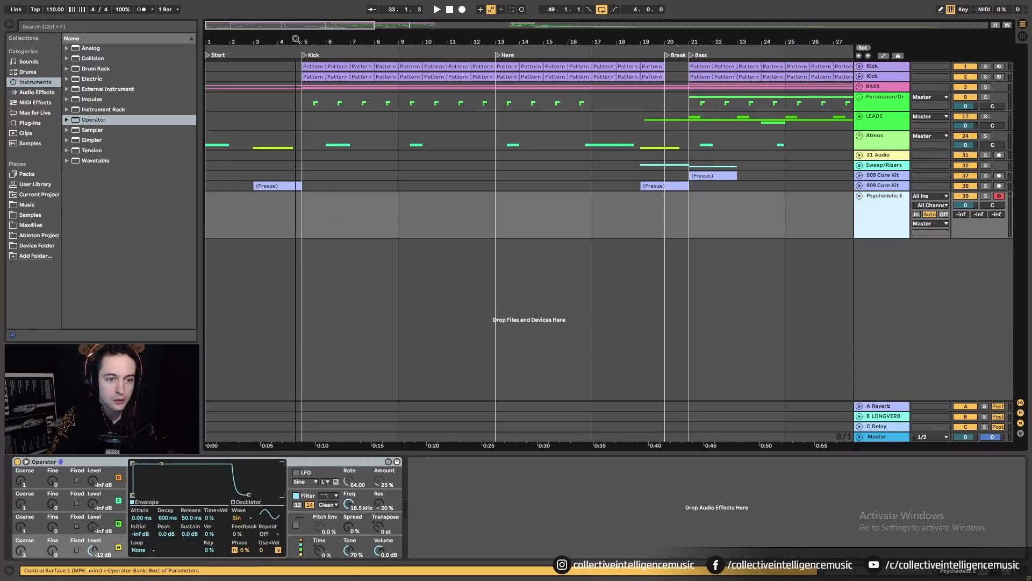
pyautogui.moveTo(210, 224); pyautogui.dragTo(319, 232)
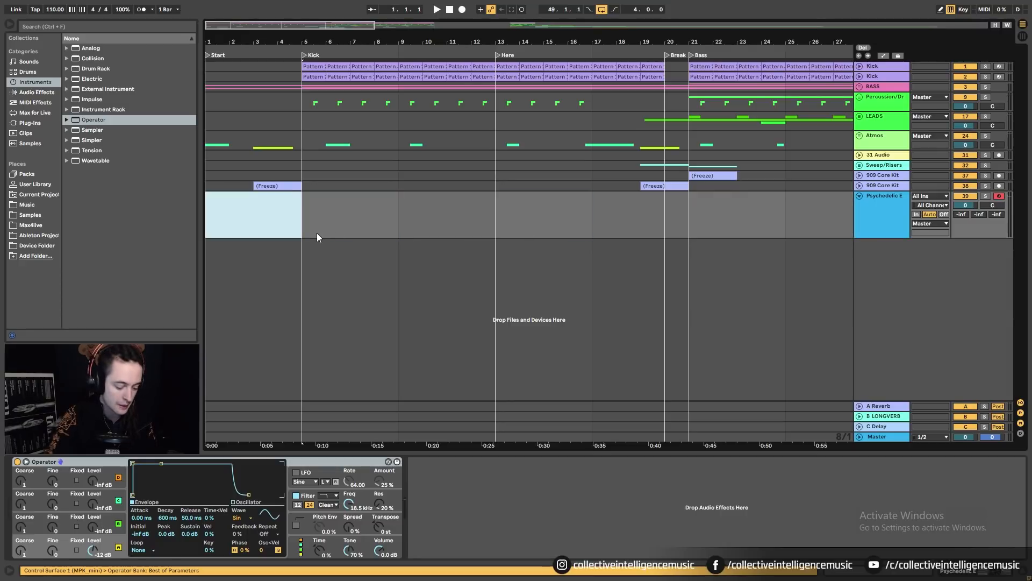
pyautogui.hotkey('ctrl', 'shift', 'm')
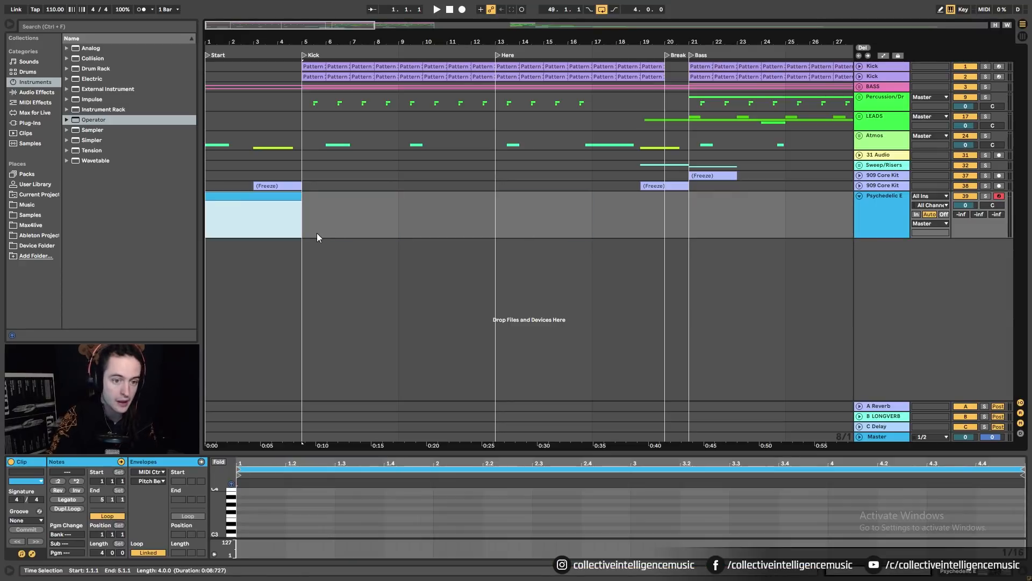
pyautogui.doubleClick(243, 527)
pyautogui.moveTo(248, 527); pyautogui.dragTo(1024, 536)
# Set the waveform of Operator's oscillator A to Saw D
pyautogui.hotkey('shift', 'Tab')
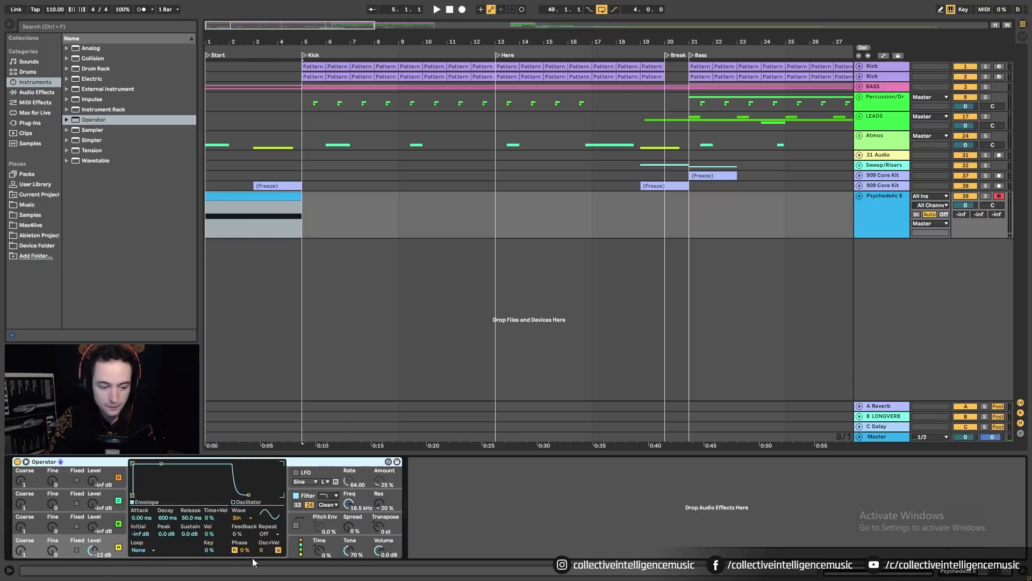
pyautogui.click(238, 517)
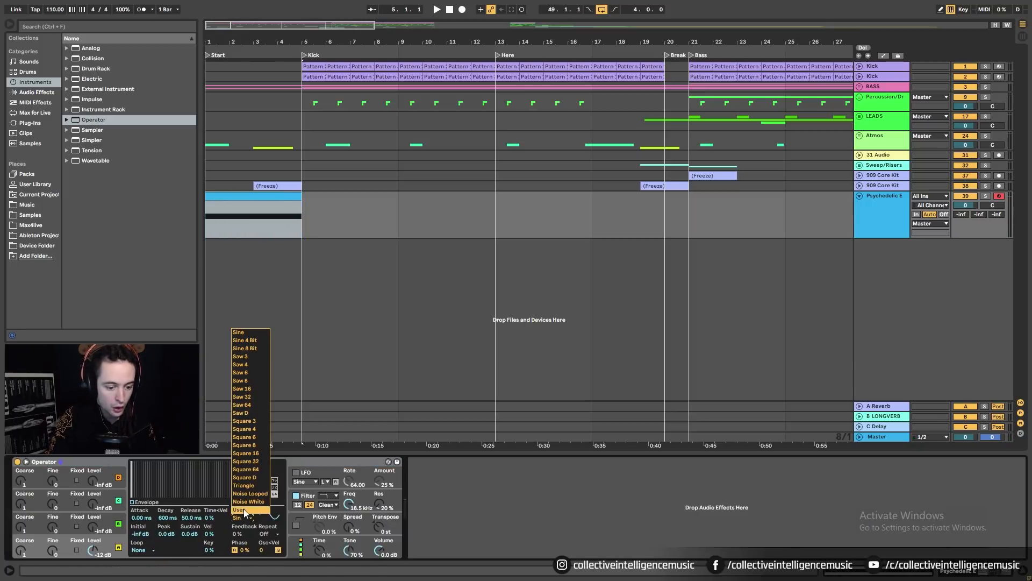
pyautogui.click(255, 412)
# Transpose the clip's note down to D-1 and play the Psychedelic track soloed
pyautogui.click(256, 197)
pyautogui.hotkey('shift', 'Tab')
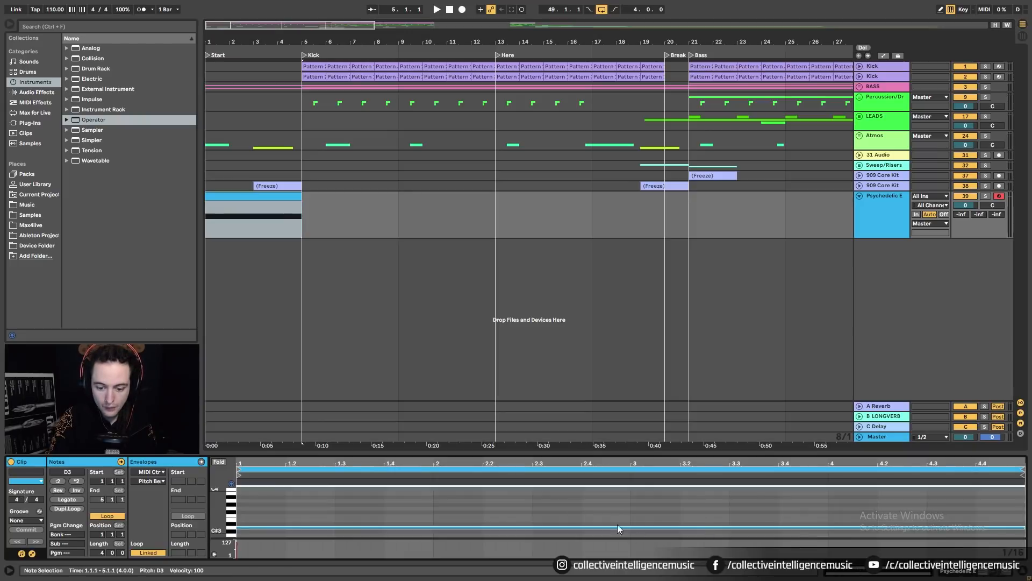
pyautogui.hotkey('shift', 'Down')
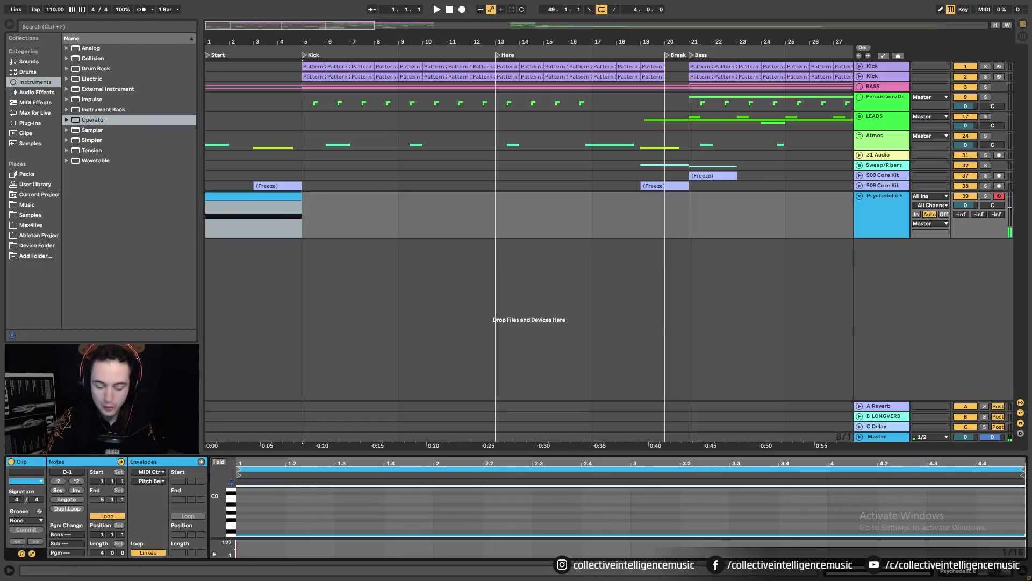
pyautogui.press('space')
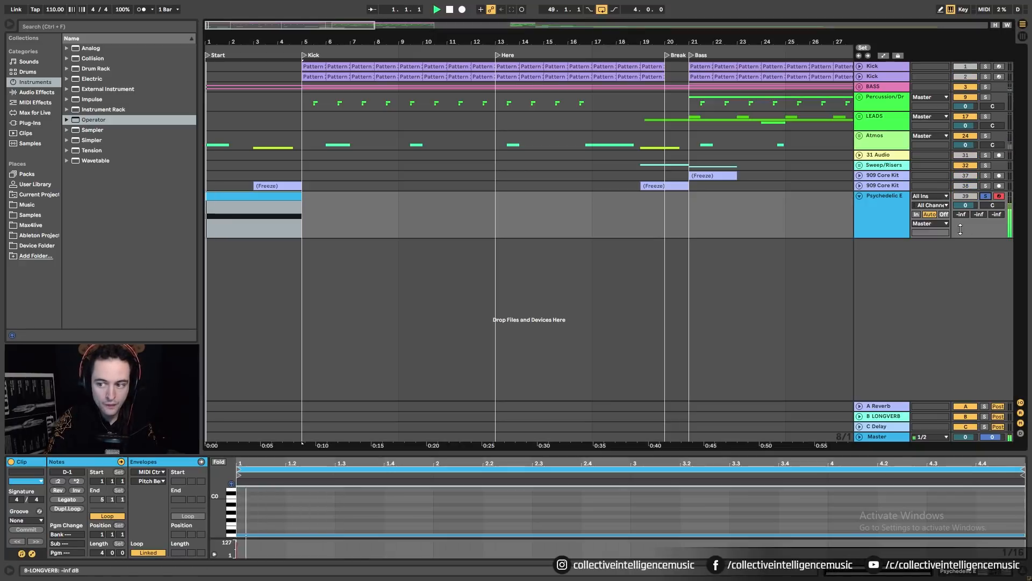
# Set Operator's filter type to band-pass and play the soloed track to hear it
pyautogui.click(945, 572)
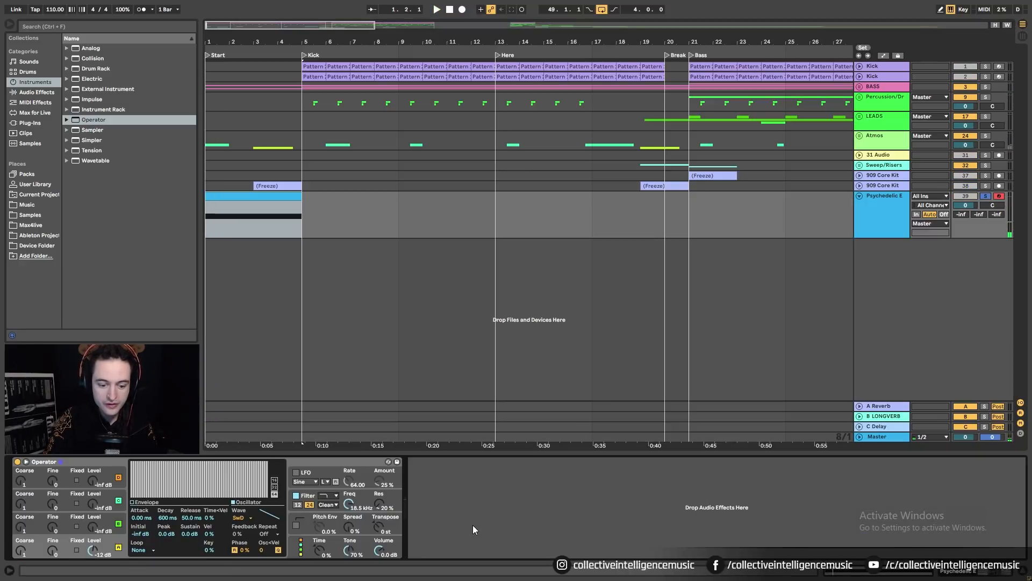
pyautogui.press('space')
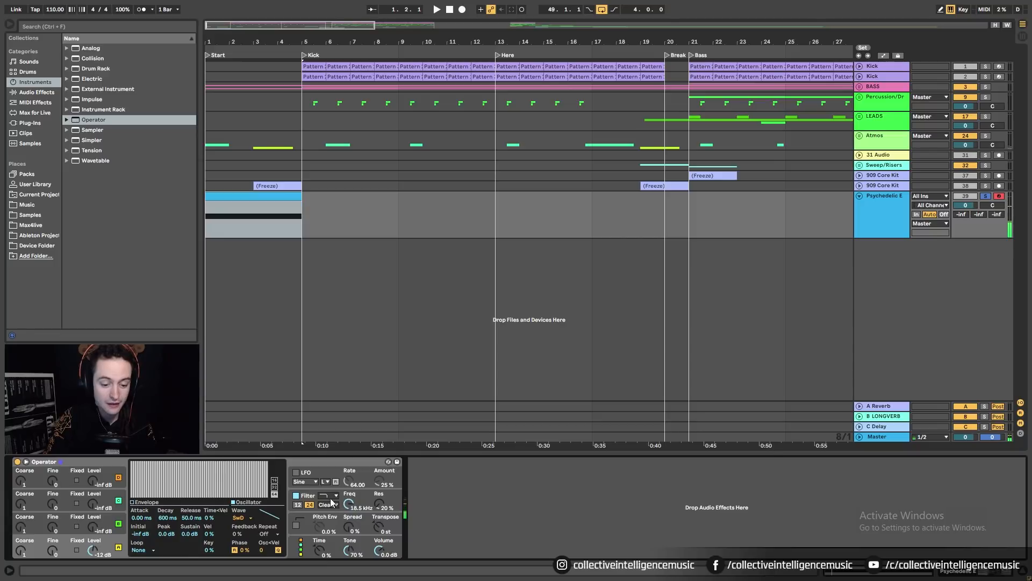
pyautogui.click(330, 496)
pyautogui.click(324, 521)
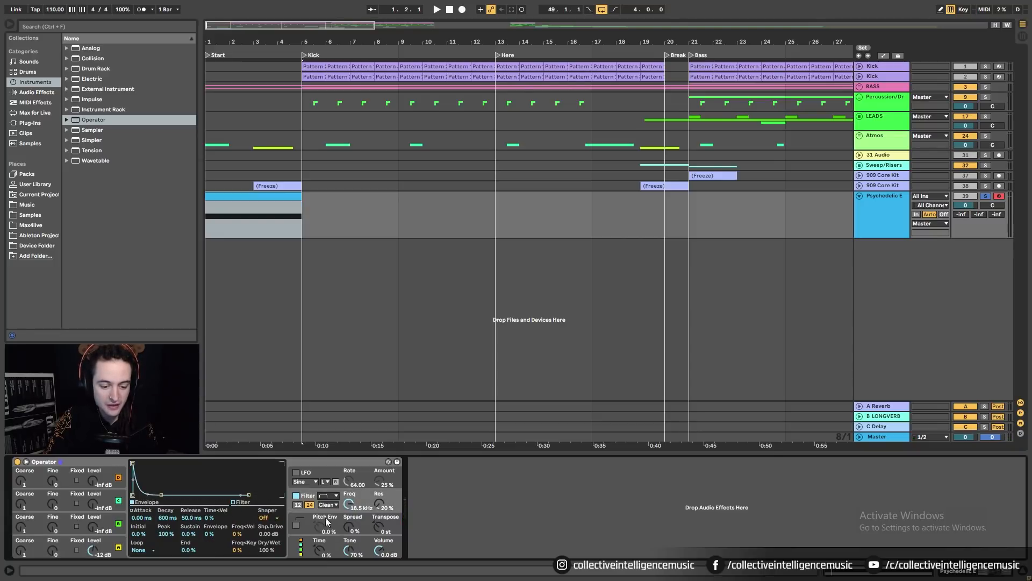
pyautogui.press('space')
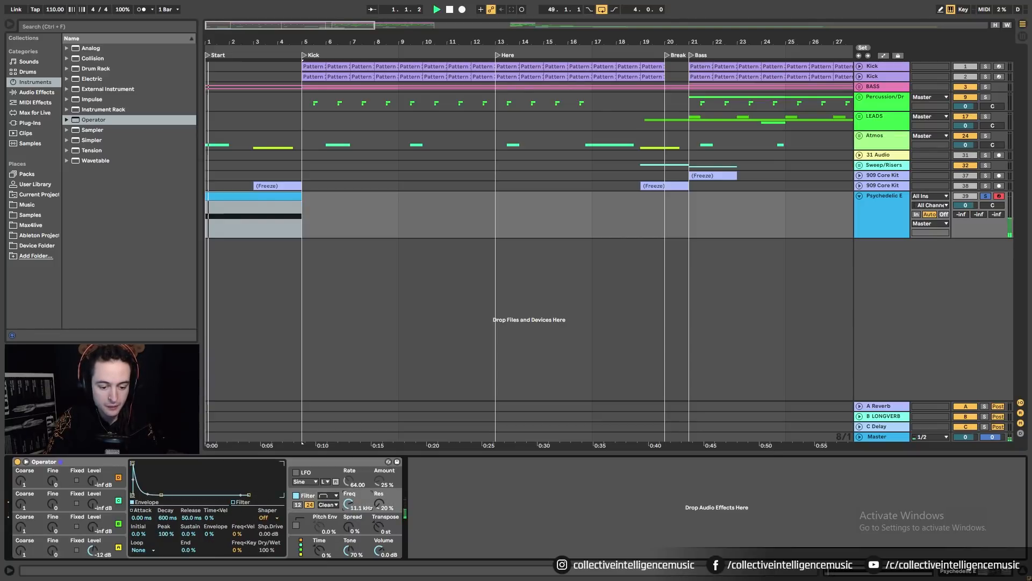
# Set Operator's filter frequency to about 1.23 kHz and its resonance to 46% while auditioning the soloed track
pyautogui.moveTo(350, 505)
pyautogui.mouseDown()
pyautogui.moveTo(357, 528)
pyautogui.moveTo(339, 476)
pyautogui.moveTo(339, 493)
pyautogui.mouseUp()
pyautogui.press('space')
pyautogui.press('space')
pyautogui.press('space')
pyautogui.press('space')
pyautogui.press('space')
pyautogui.press('space')
pyautogui.press('space')
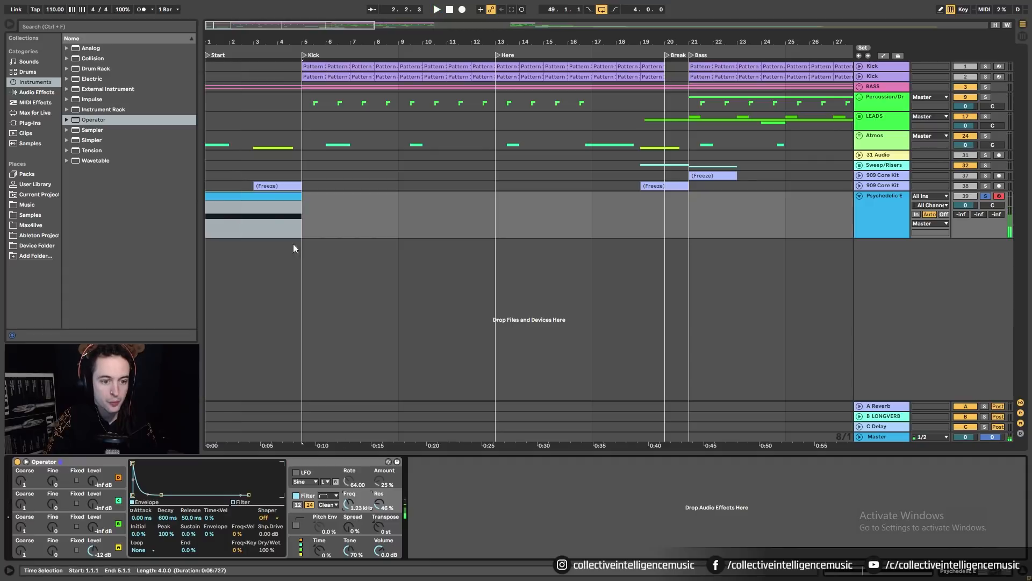
# Duplicate the four-bar Psychedelic clip repeatedly until the copies reach bar 37
pyautogui.click(270, 197)
pyautogui.hotkey('ctrl', 'd')
pyautogui.hotkey('ctrl', 'd')
pyautogui.hotkey('ctrl', 'd')
pyautogui.hotkey('ctrl', 'd')
pyautogui.press('w')
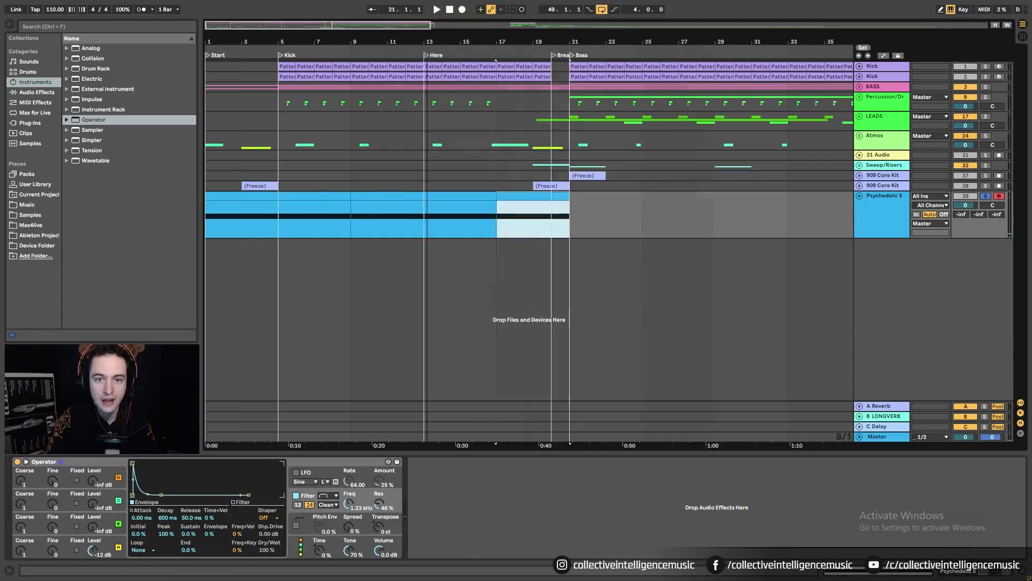
pyautogui.hotkey('ctrl', 'd')
pyautogui.hotkey('ctrl', 'd')
pyautogui.hotkey('ctrl', 'd')
pyautogui.hotkey('ctrl', 'd')
pyautogui.moveTo(467, 41); pyautogui.dragTo(467, 65)
pyautogui.moveTo(412, 42); pyautogui.dragTo(421, 44)
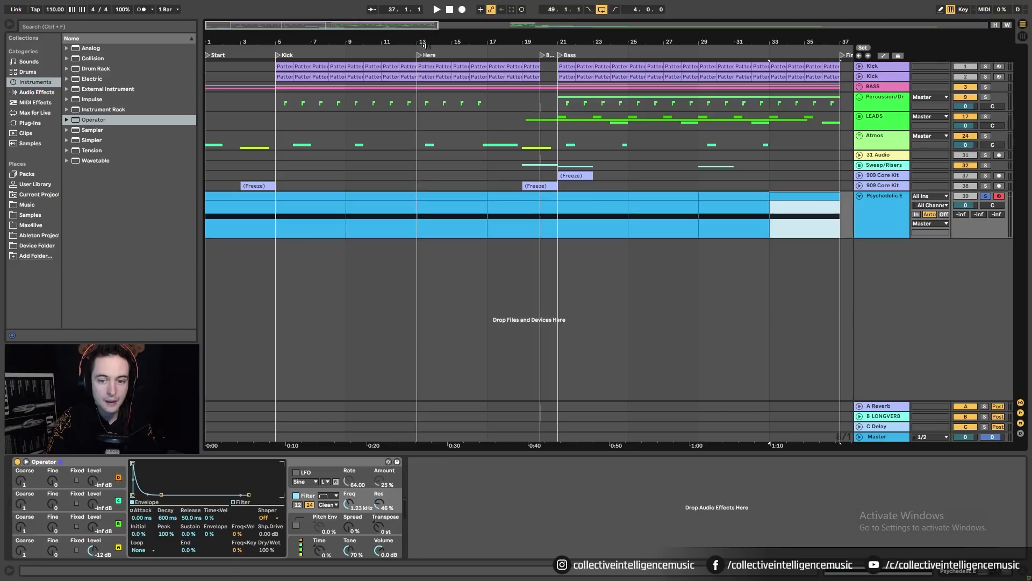
# Add a Delay after Operator with feedback and dry/wet at 31% and ping pong off, auditioning the track
pyautogui.click(110, 27)
pyautogui.click(32, 92)
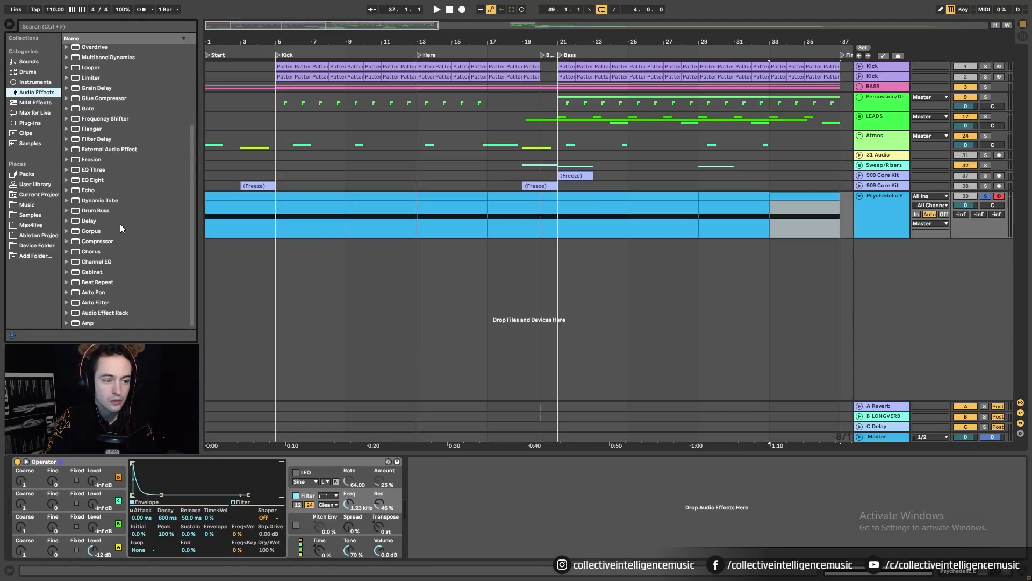
pyautogui.doubleClick(107, 223)
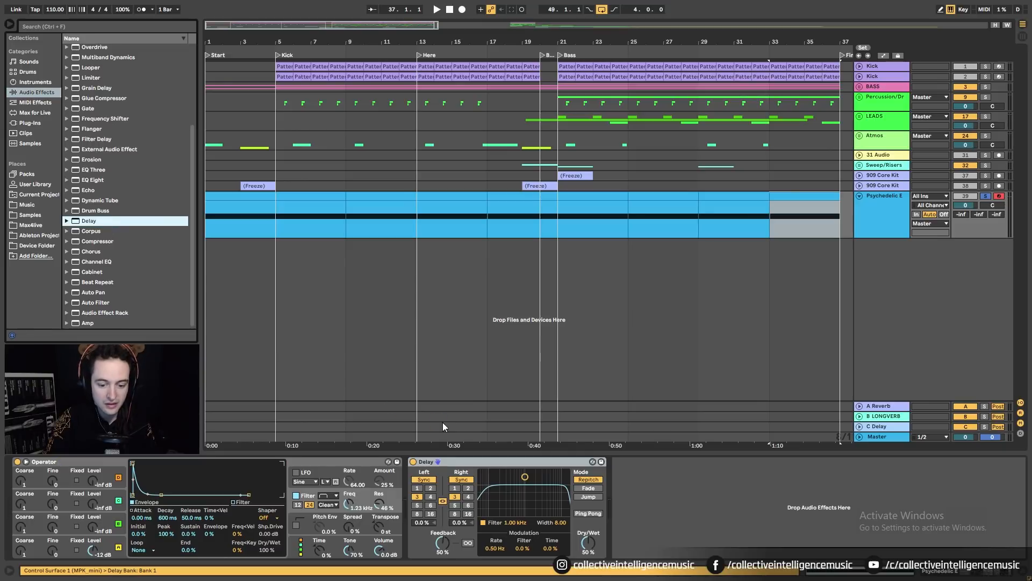
pyautogui.press('space')
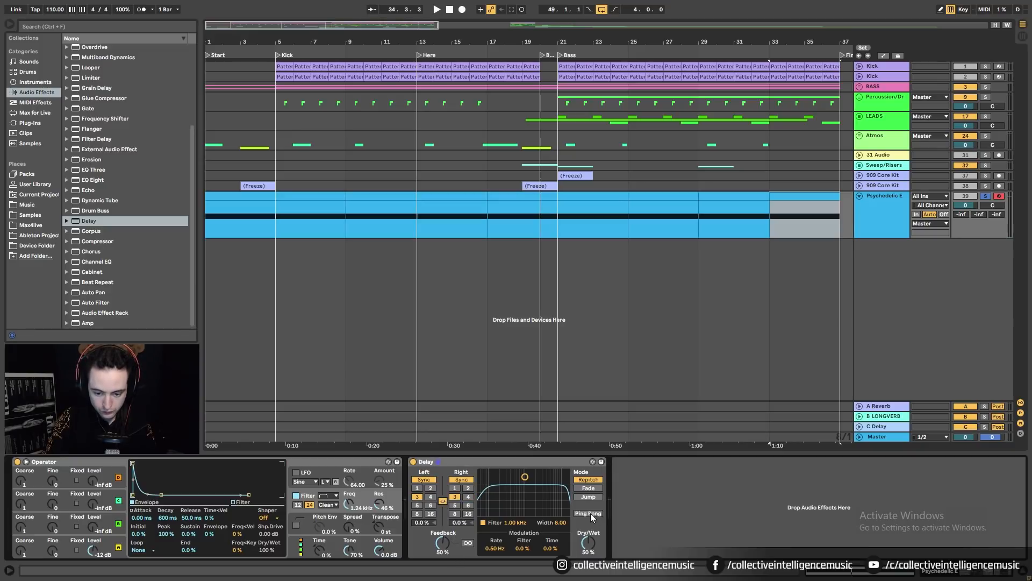
pyautogui.press('space')
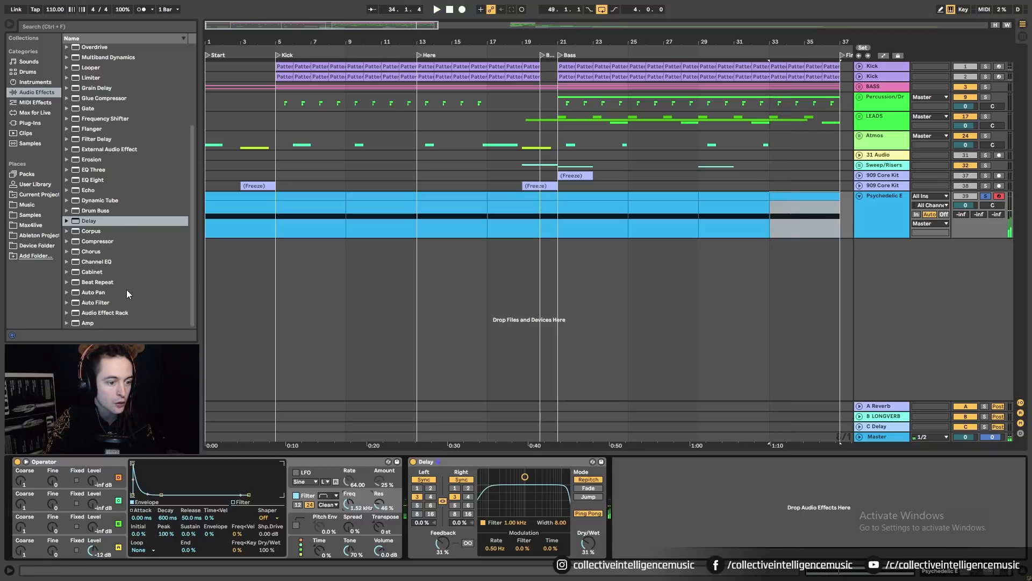
pyautogui.scroll(3, 127, 293)
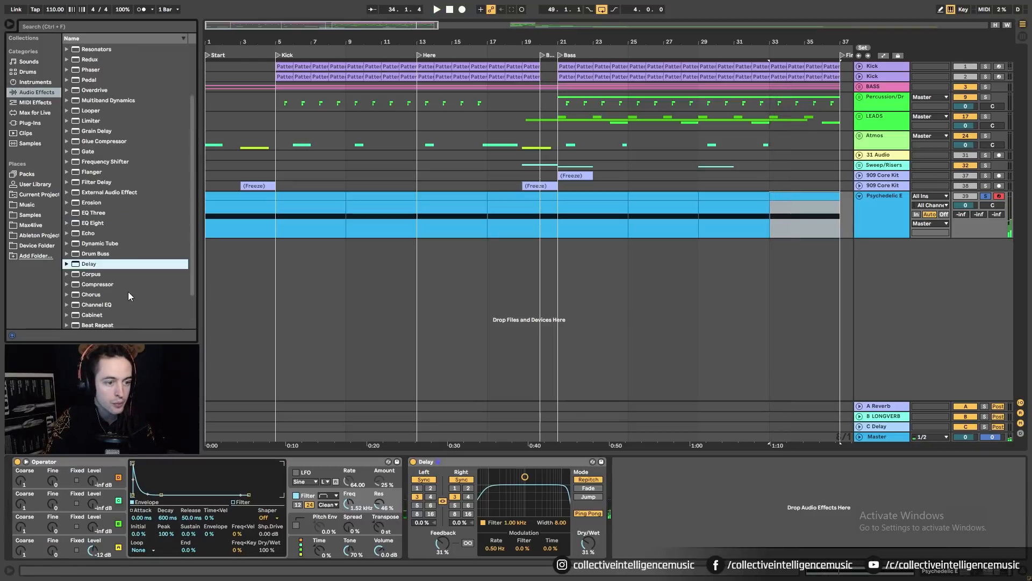
pyautogui.click(592, 515)
# Insert an Auto Pan between Operator and the Delay, sync its rate to 4, and play the track
pyautogui.scroll(-3, 98, 194)
pyautogui.scroll(6, 131, 166)
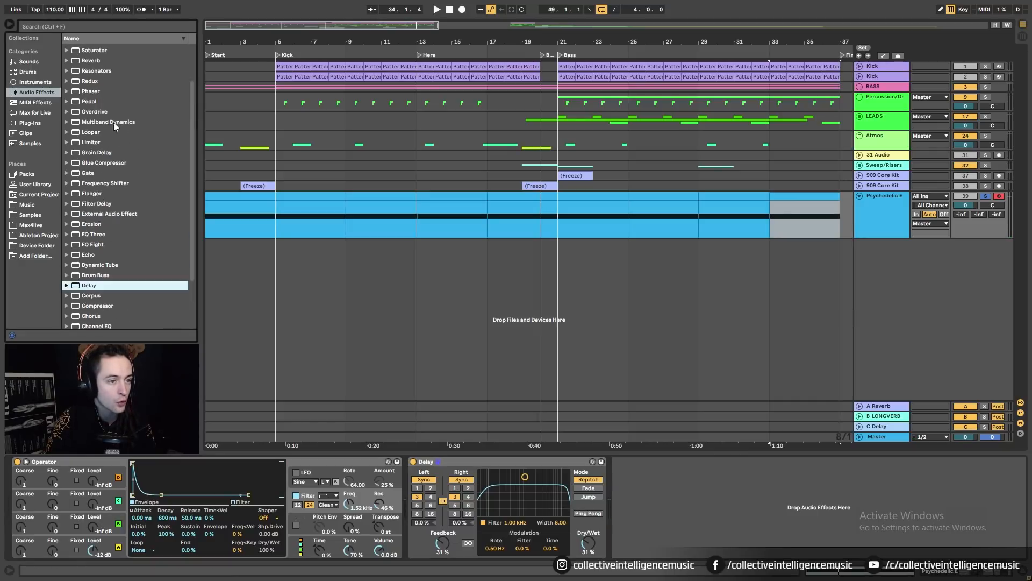
pyautogui.scroll(-6, 130, 170)
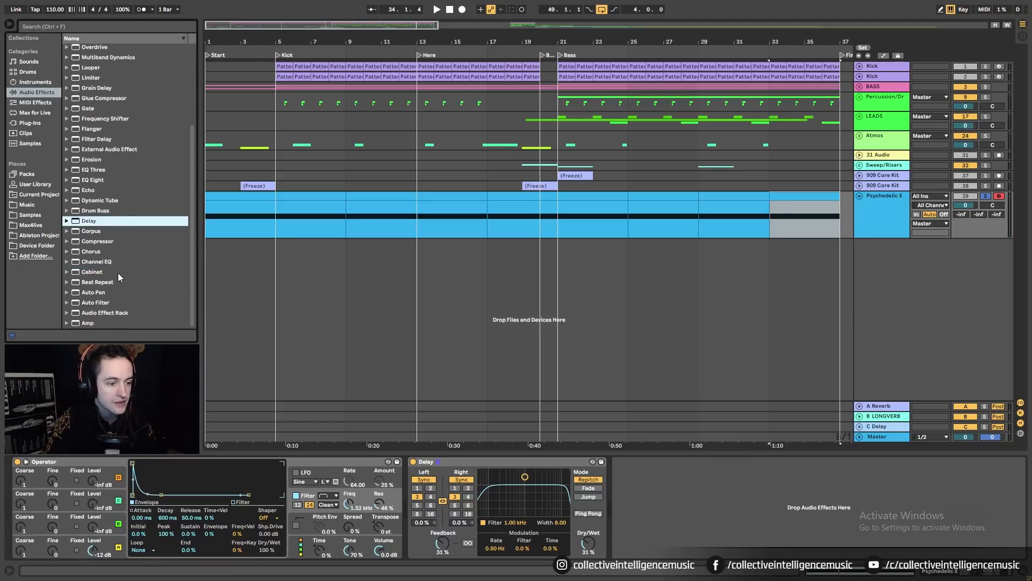
pyautogui.moveTo(118, 292); pyautogui.dragTo(407, 491)
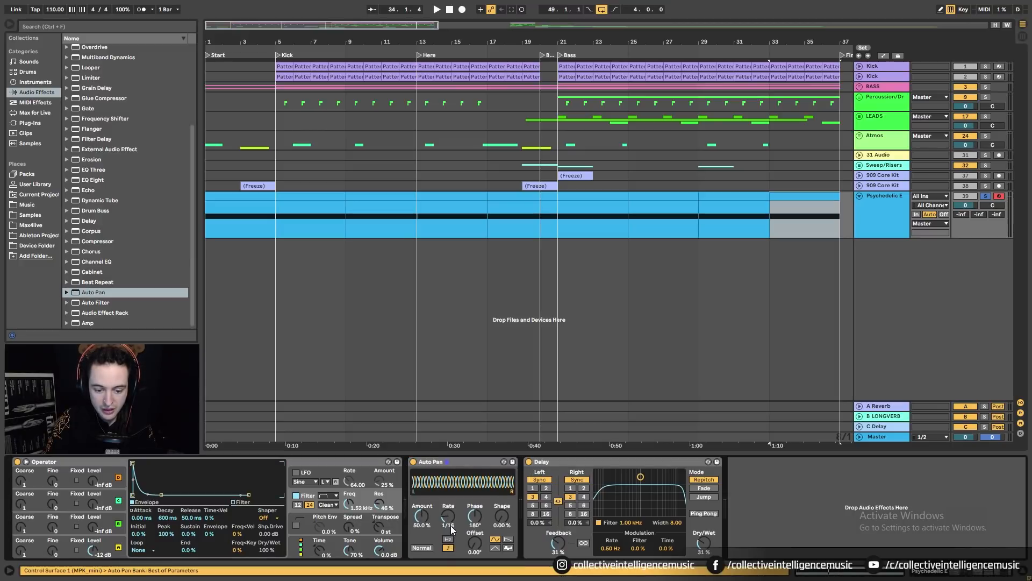
pyautogui.click(448, 548)
pyautogui.press('space')
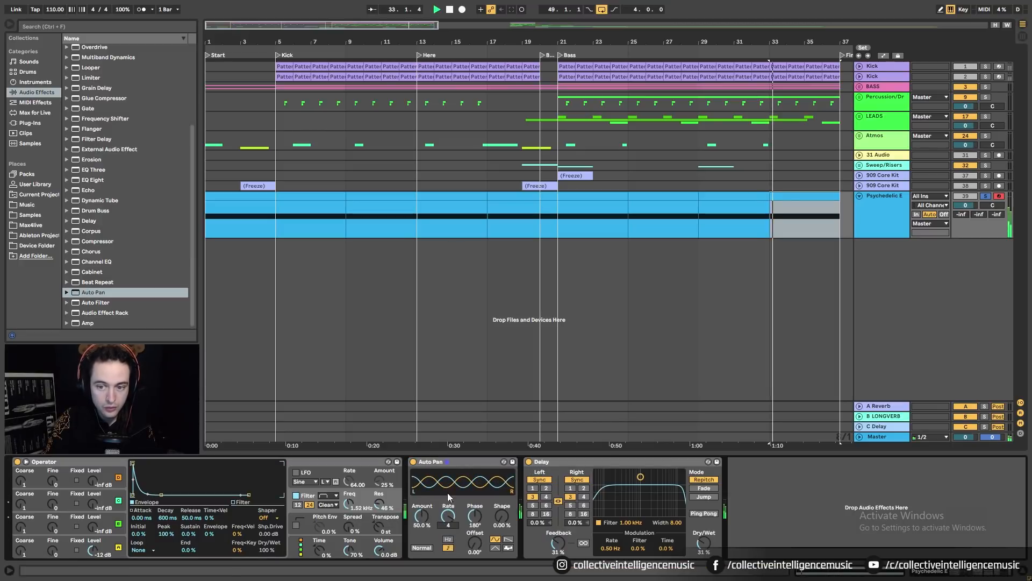
pyautogui.press('-')
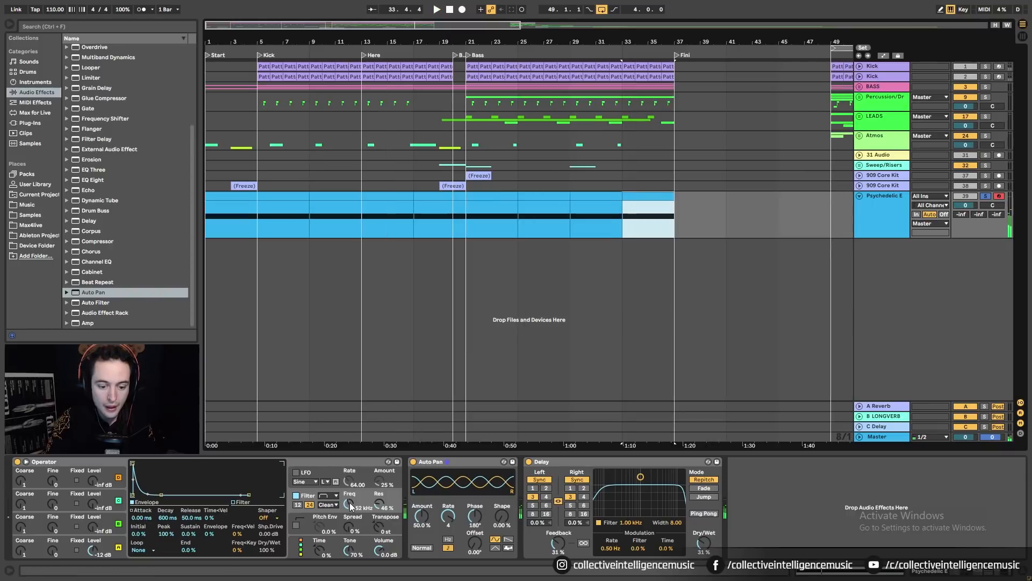
# Show the track's automation, draw a rising Filter Freq ramp from bar 1 to bar 5, and play it
pyautogui.moveTo(349, 505); pyautogui.dragTo(350, 509)
pyautogui.click(883, 55)
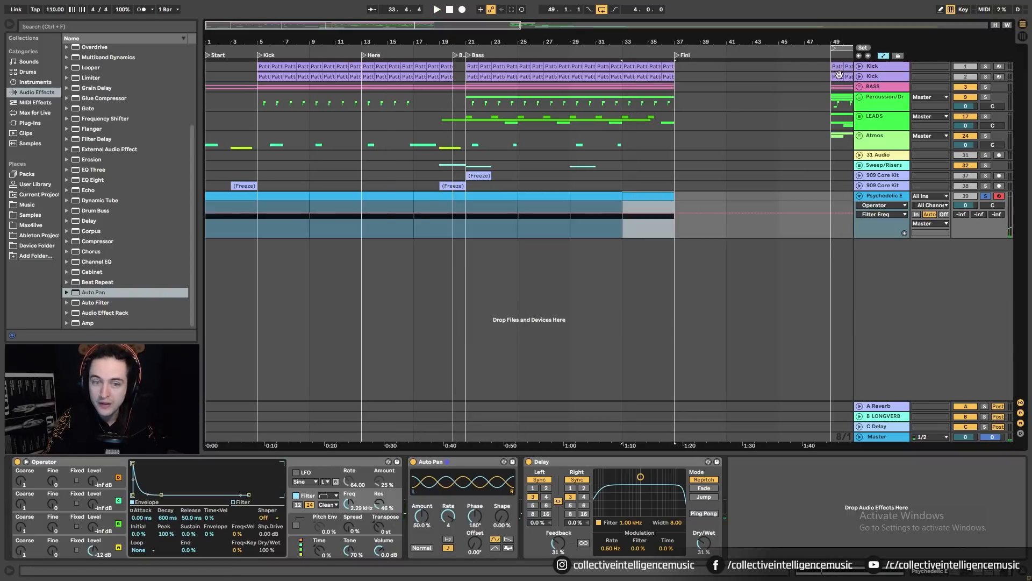
pyautogui.moveTo(208, 214)
pyautogui.mouseDown()
pyautogui.moveTo(208, 237)
pyautogui.moveTo(231, 220)
pyautogui.moveTo(231, 200)
pyautogui.moveTo(256, 204)
pyautogui.moveTo(256, 215)
pyautogui.mouseUp()
pyautogui.rightClick(233, 226)
pyautogui.click(337, 359)
pyautogui.click(211, 218)
pyautogui.press('space')
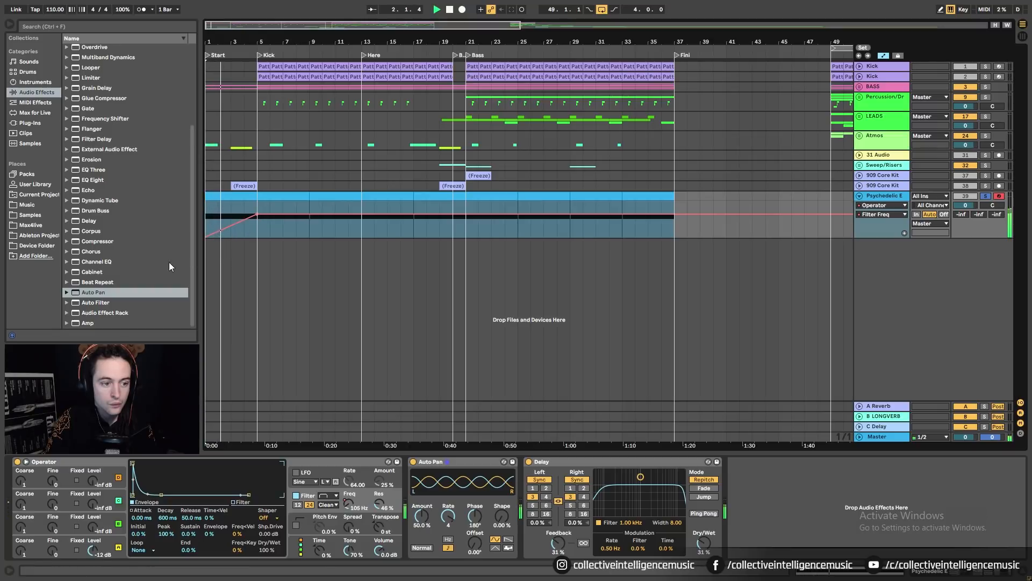
# Insert an EQ Eight between Operator and Auto Pan with a low cut at 391 Hz
pyautogui.moveTo(92, 180); pyautogui.dragTo(430, 462)
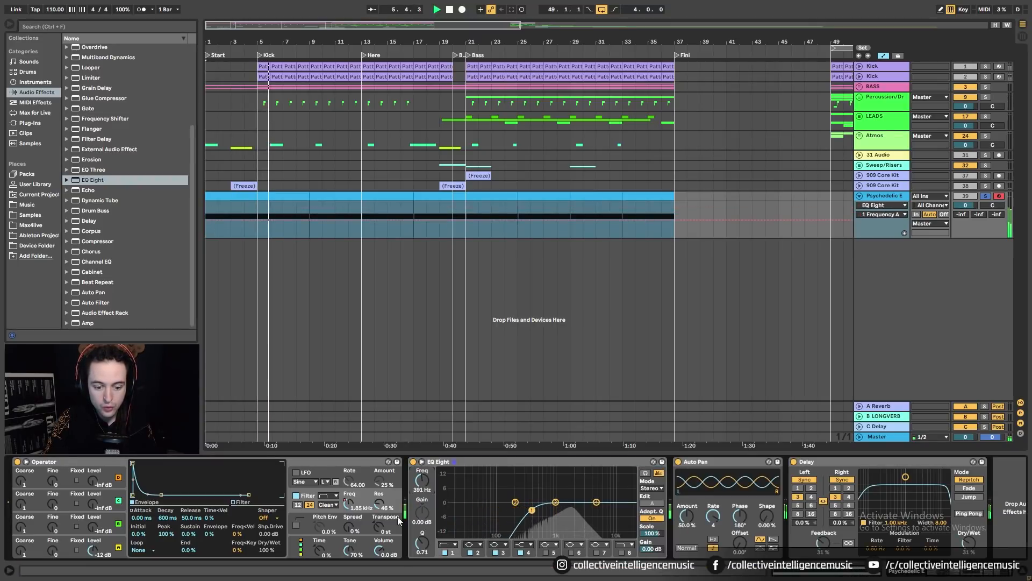
# Extend the Filter Freq automation as a zigzag rising to 10.4 kHz at bar 21, play it, and delete the automation
pyautogui.click(353, 504)
pyautogui.moveTo(284, 214); pyautogui.dragTo(466, 205)
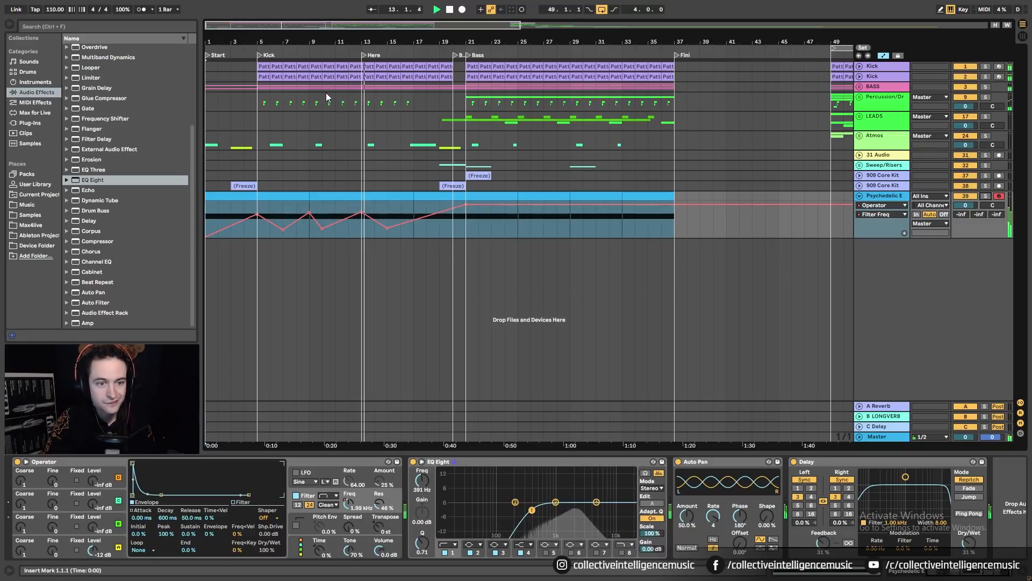
pyautogui.moveTo(319, 42); pyautogui.dragTo(319, 34)
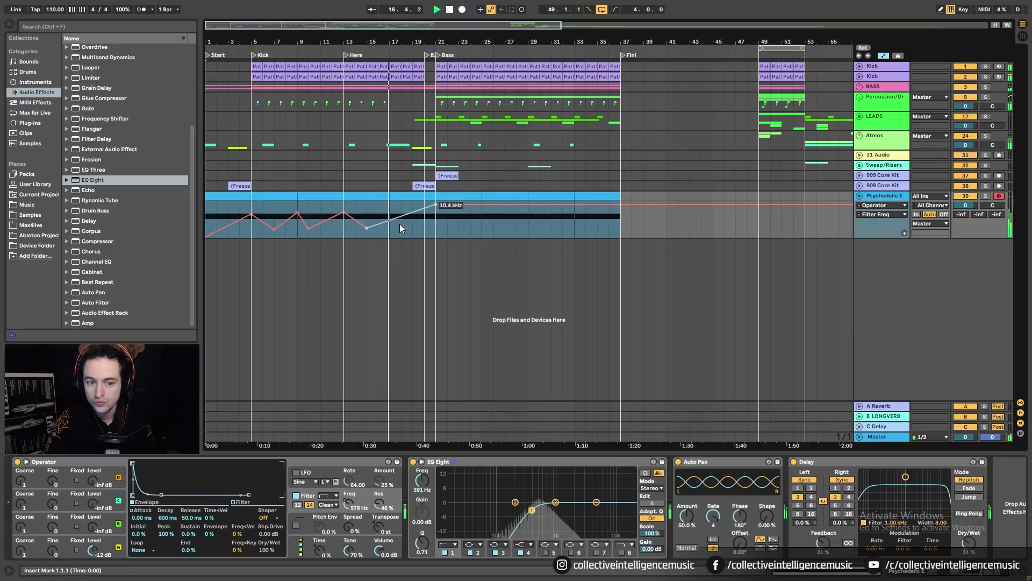
pyautogui.rightClick(347, 503)
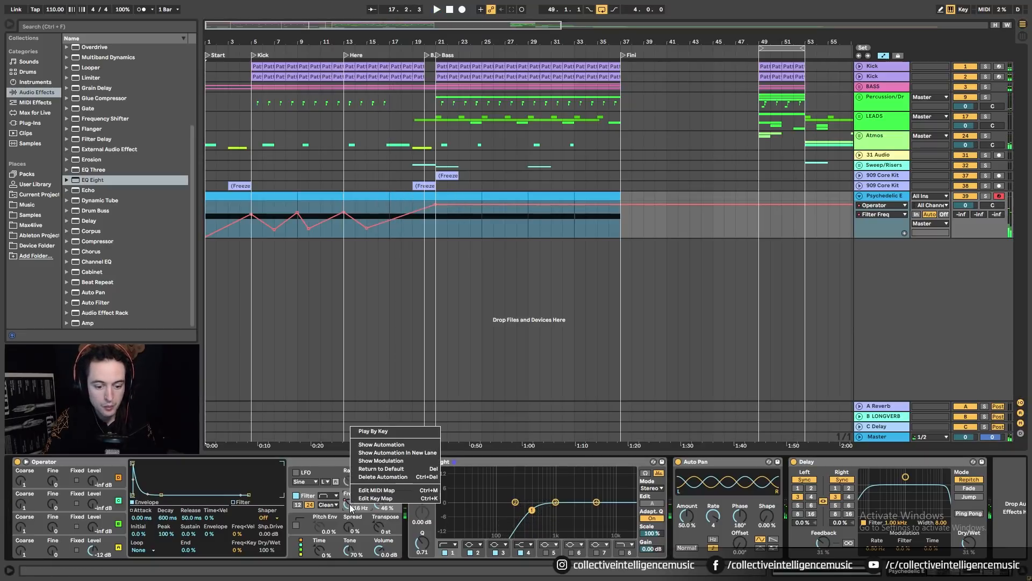
pyautogui.click(392, 479)
# Try Operator's LFO at 100% amount with a rate of 29.23, switch it off, and play the track
pyautogui.click(296, 473)
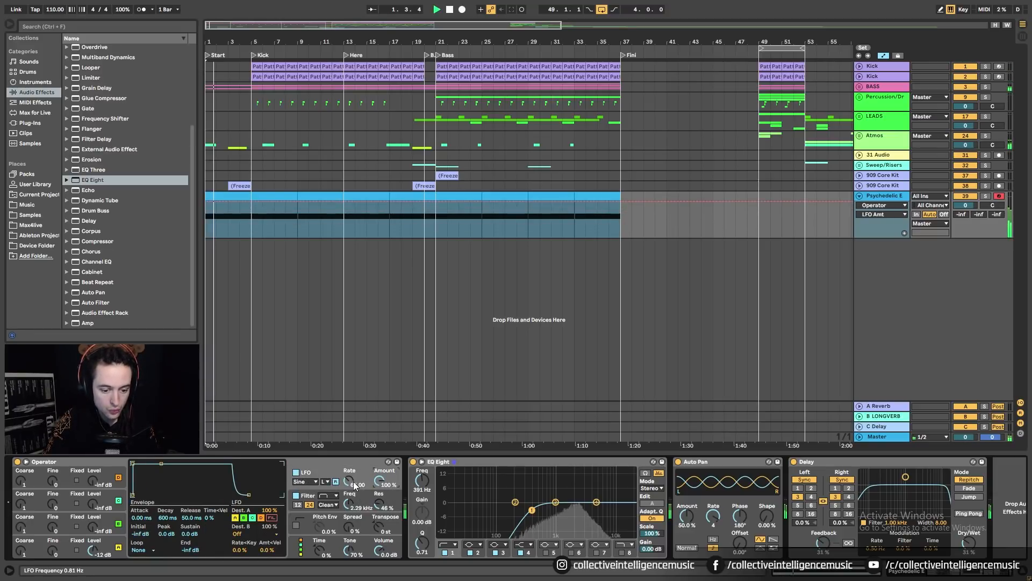
pyautogui.moveTo(348, 482)
pyautogui.mouseDown()
pyautogui.moveTo(348, 466)
pyautogui.moveTo(348, 495)
pyautogui.moveTo(379, 482)
pyautogui.moveTo(380, 495)
pyautogui.moveTo(378, 479)
pyautogui.moveTo(349, 495)
pyautogui.moveTo(350, 513)
pyautogui.moveTo(350, 487)
pyautogui.mouseUp()
pyautogui.click(296, 472)
pyautogui.press('space')
pyautogui.press('space')
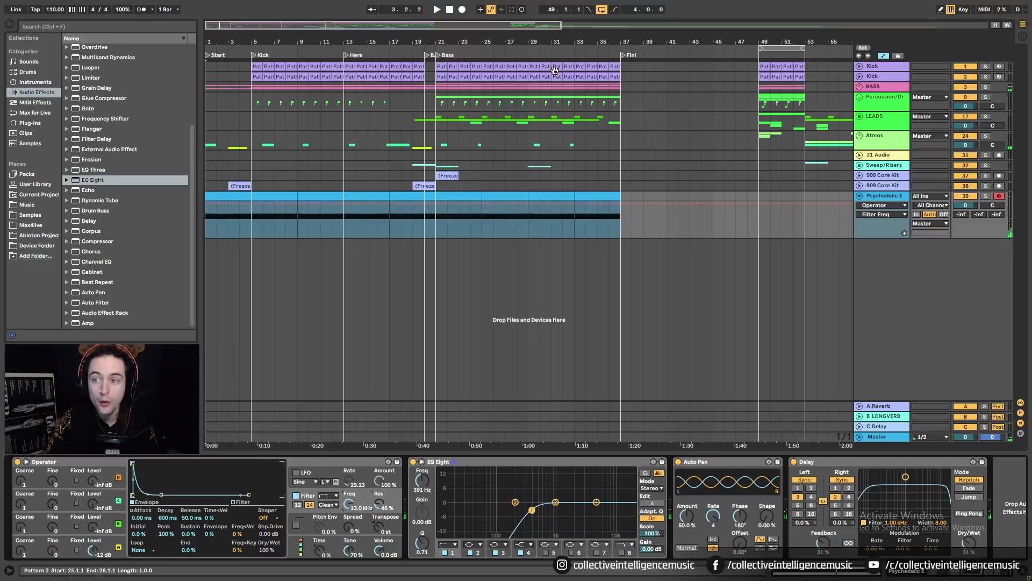
pyautogui.click(462, 10)
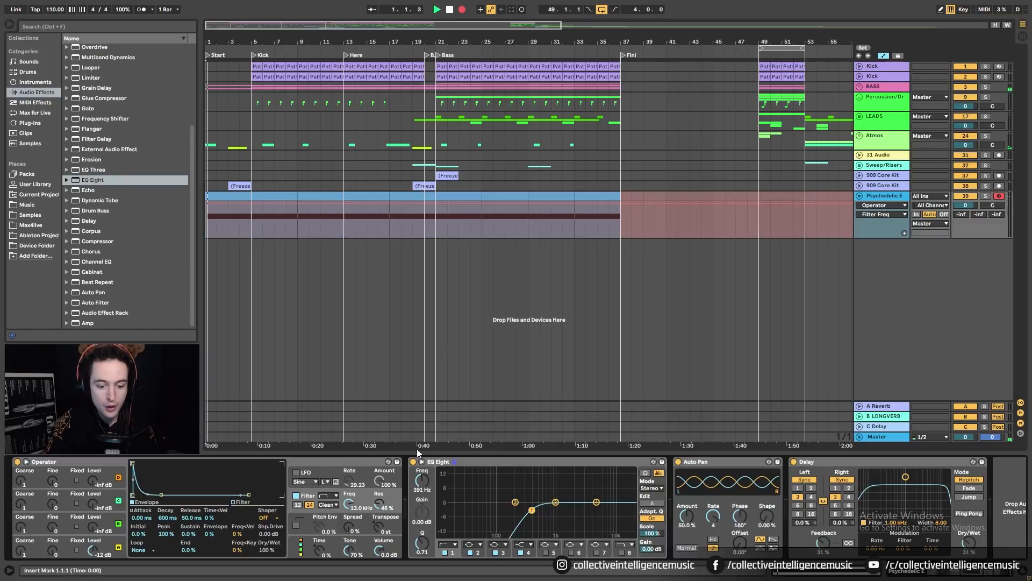
pyautogui.moveTo(349, 502); pyautogui.dragTo(350, 524)
pyautogui.press('space')
pyautogui.hotkey('ctrl', 'z')
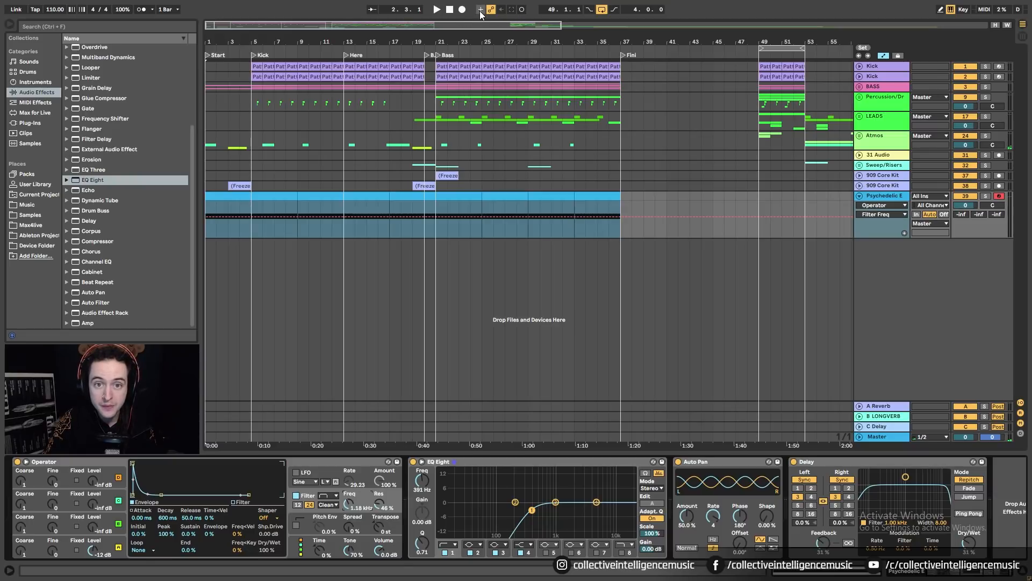
# Record continuous up-and-down sweeps of Operator's filter frequency as automation from bar 1 to bar 37 with MIDI overdub on
pyautogui.moveTo(206, 209); pyautogui.dragTo(248, 244)
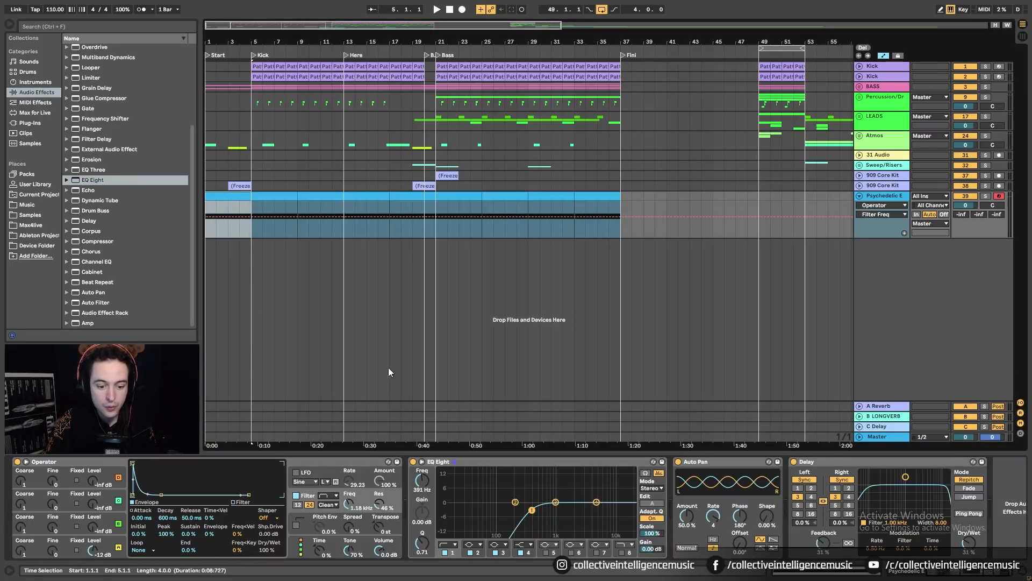
pyautogui.click(462, 10)
pyautogui.moveTo(351, 505)
pyautogui.mouseDown()
pyautogui.moveTo(351, 475)
pyautogui.moveTo(350, 510)
pyautogui.mouseUp()
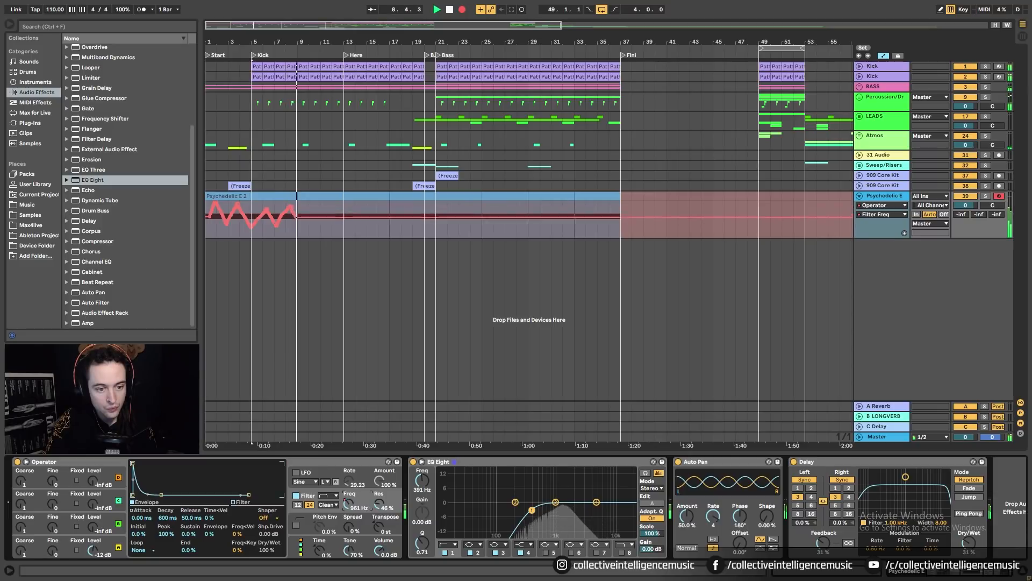
pyautogui.moveTo(349, 504); pyautogui.dragTo(349, 504)
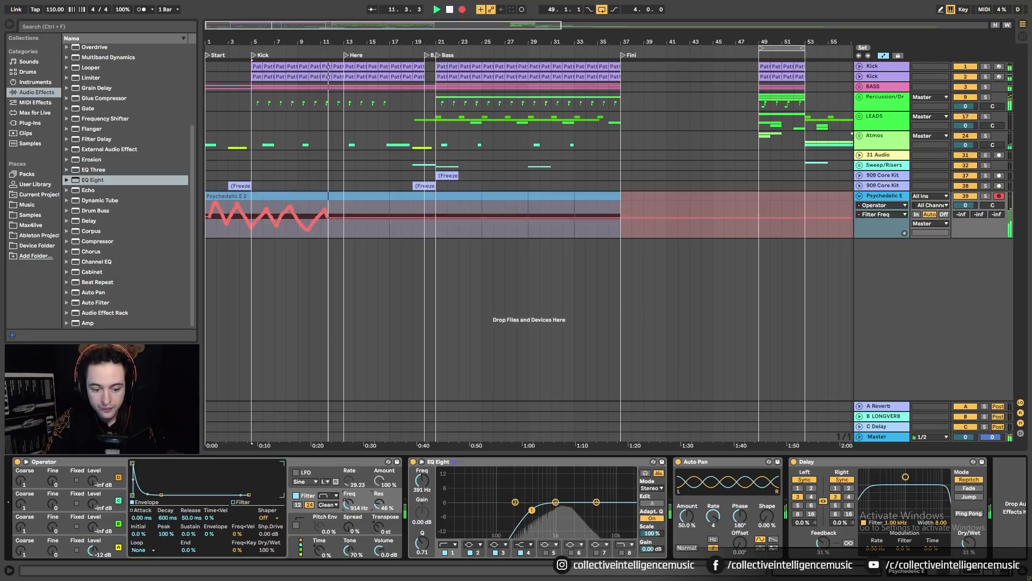
pyautogui.moveTo(349, 503); pyautogui.dragTo(349, 508)
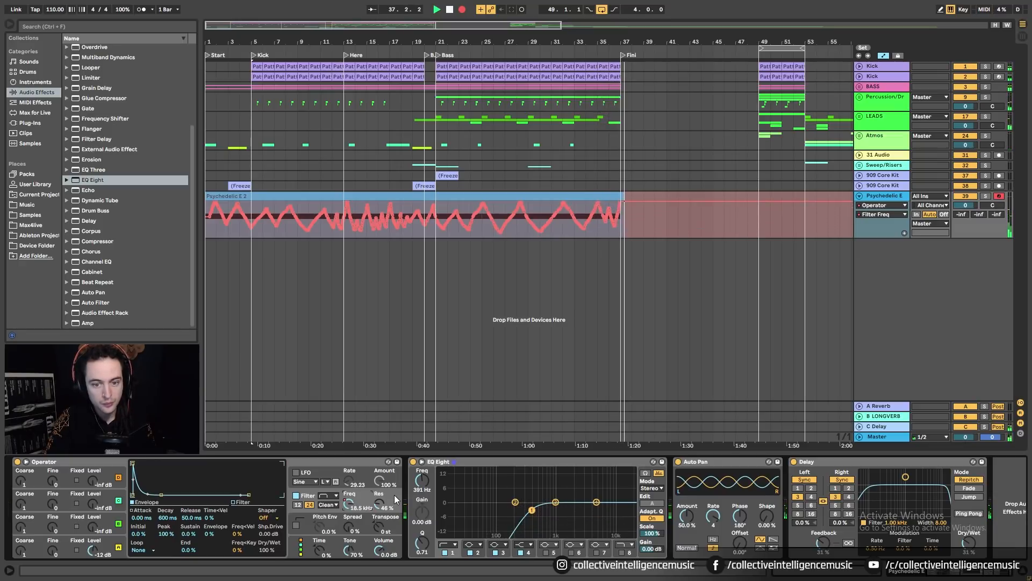
pyautogui.press('space')
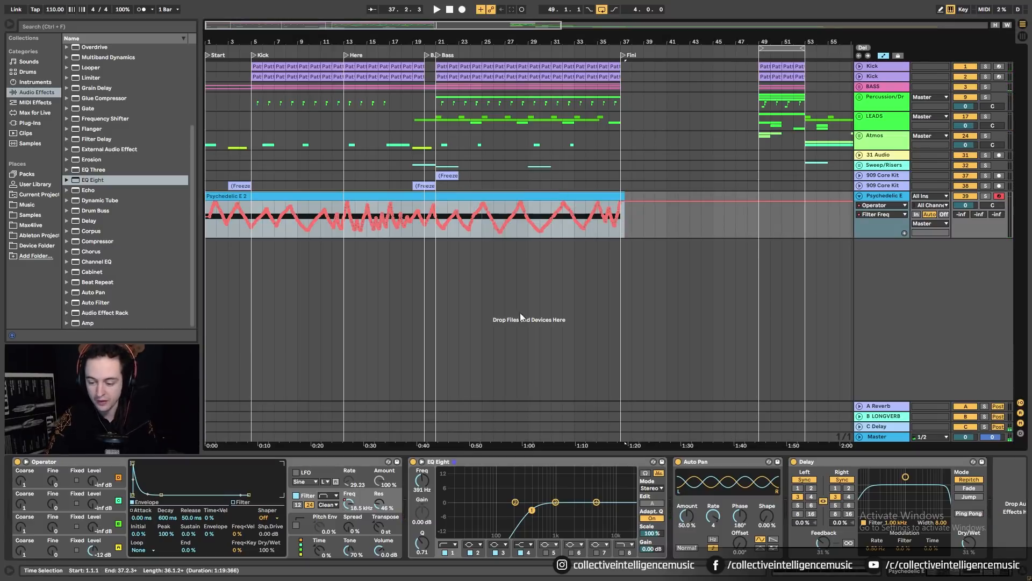
# Stretch the D-1 note across the whole recorded Psychedelic clip and trim the clip's end to bar 37
pyautogui.doubleClick(467, 196)
pyautogui.moveTo(322, 495); pyautogui.dragTo(1022, 500)
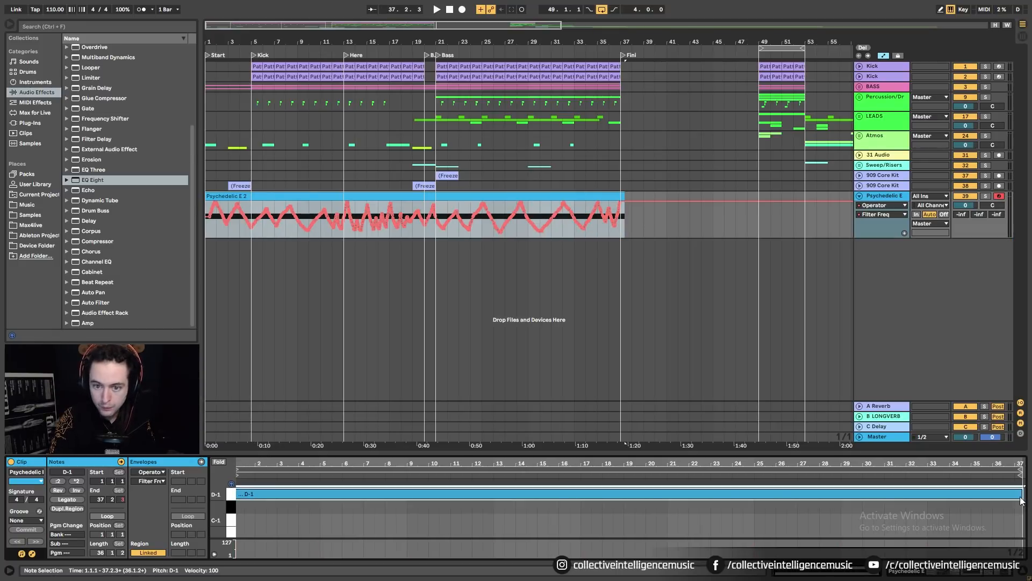
pyautogui.moveTo(623, 196); pyautogui.dragTo(621, 196)
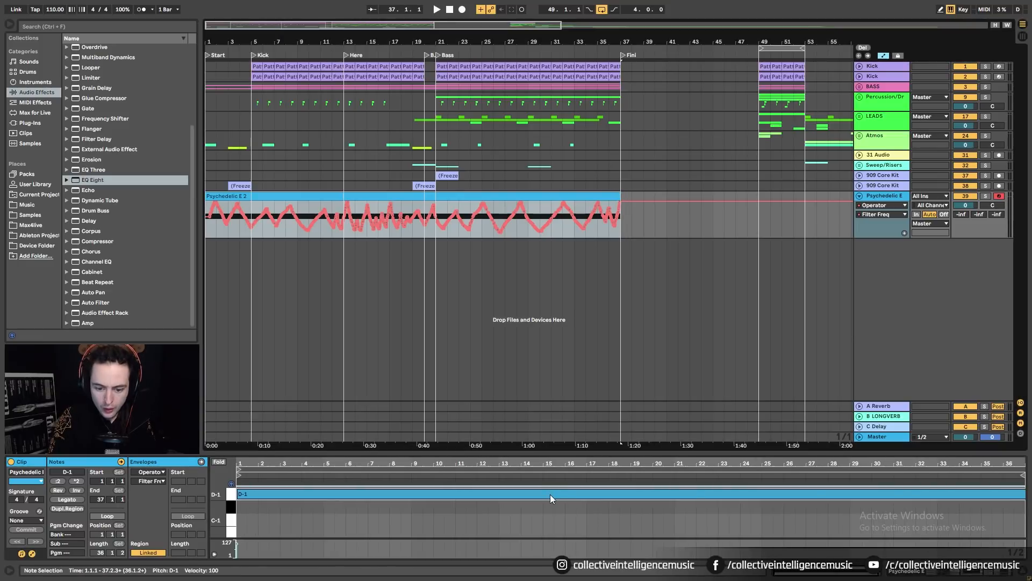
# Audition the clip's long note in different octaves, transposing it up to D1 and down to D-2
pyautogui.hotkey('shift', 'Up')
pyautogui.press('space')
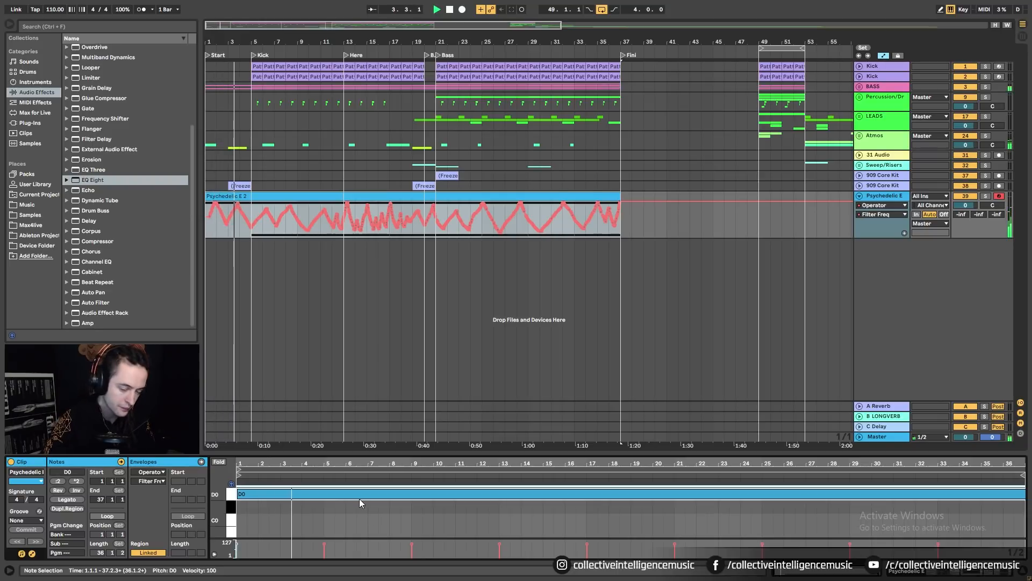
pyautogui.hotkey('shift', 'Up')
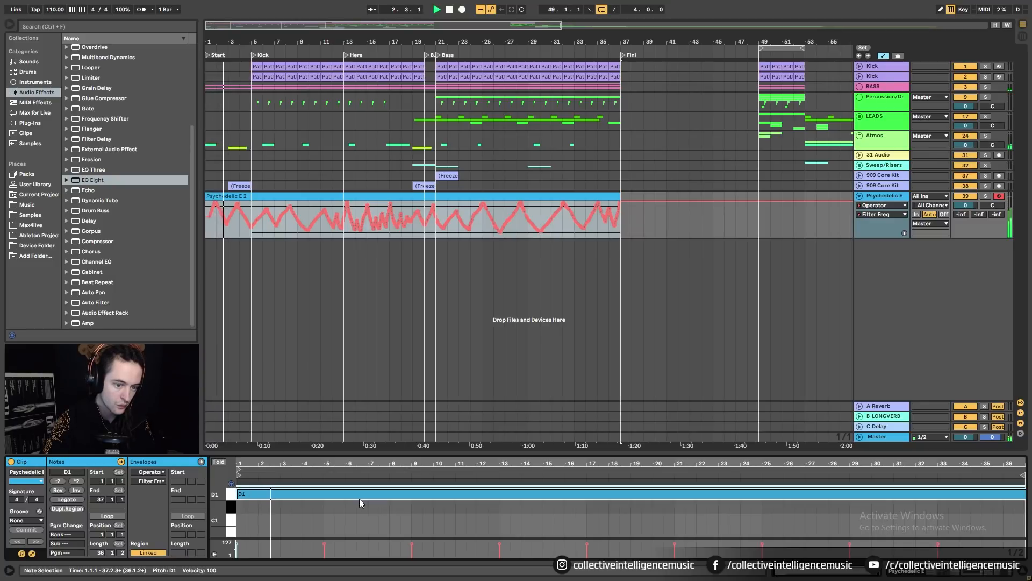
pyautogui.hotkey('shift', 'Down')
pyautogui.hotkey('shift', 'Down')
pyautogui.hotkey('shift', 'Down')
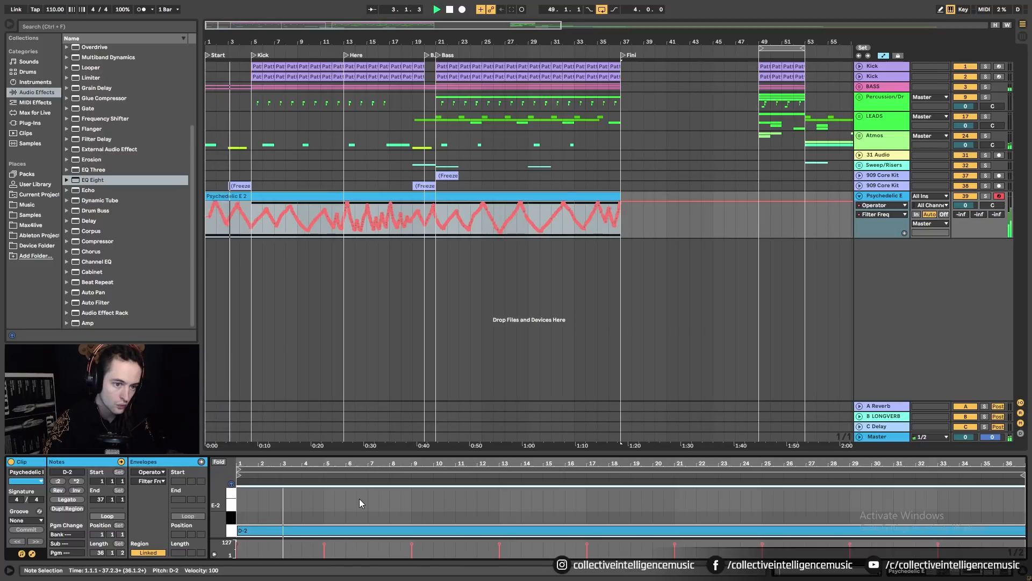
# Delete the row of shorter D-1 notes from bar 5 onward, keeping only the long D-2 note in the clip
pyautogui.scroll(3, 382, 505)
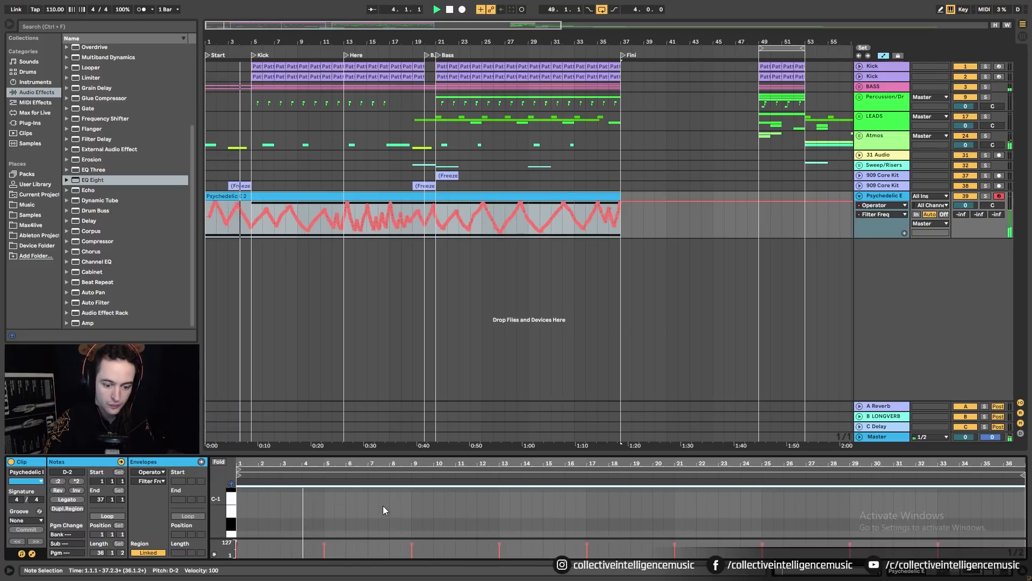
pyautogui.scroll(2, 382, 507)
pyautogui.click(373, 516)
pyautogui.moveTo(358, 496); pyautogui.dragTo(979, 567)
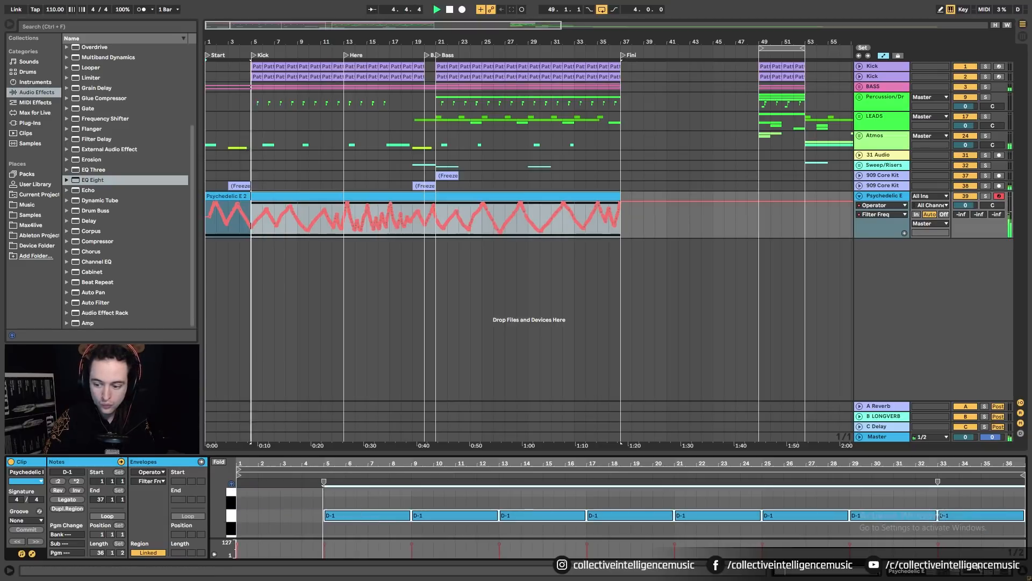
pyautogui.press('Delete')
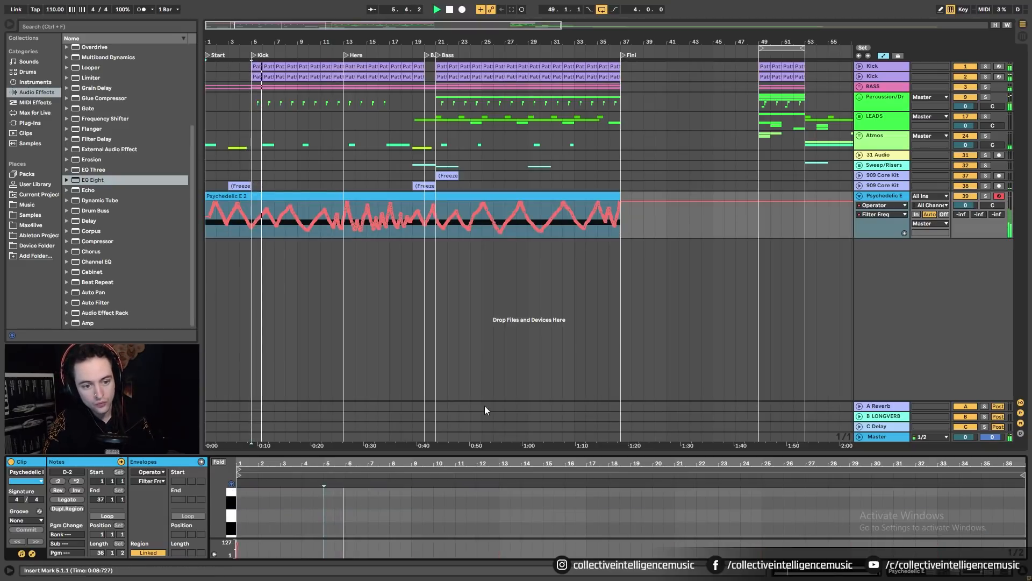
# Lower the Psychedelic track's volume to -12.0 dB and collapse Operator in its device chain
pyautogui.moveTo(966, 205); pyautogui.dragTo(966, 229)
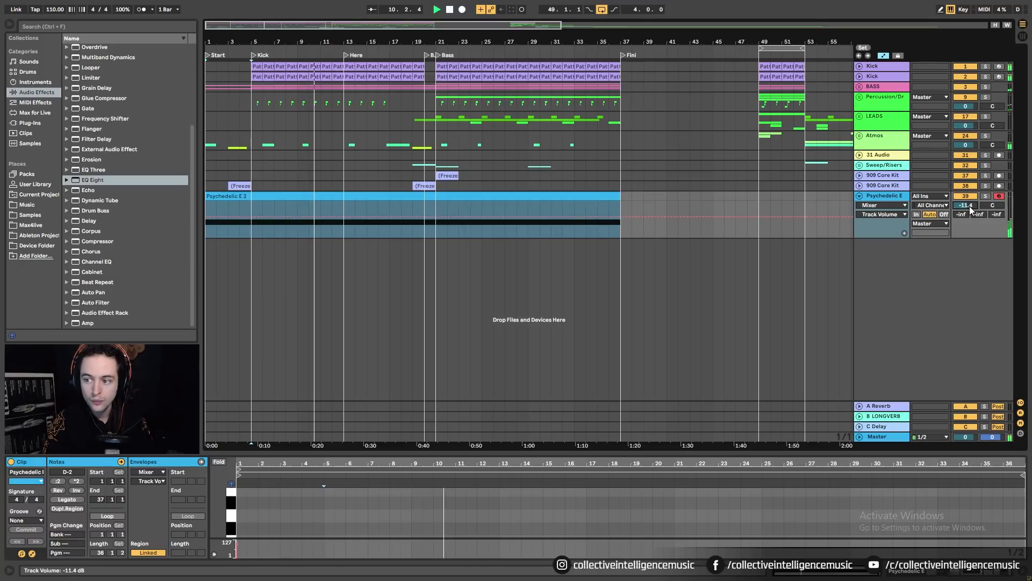
pyautogui.moveTo(970, 206); pyautogui.dragTo(970, 208)
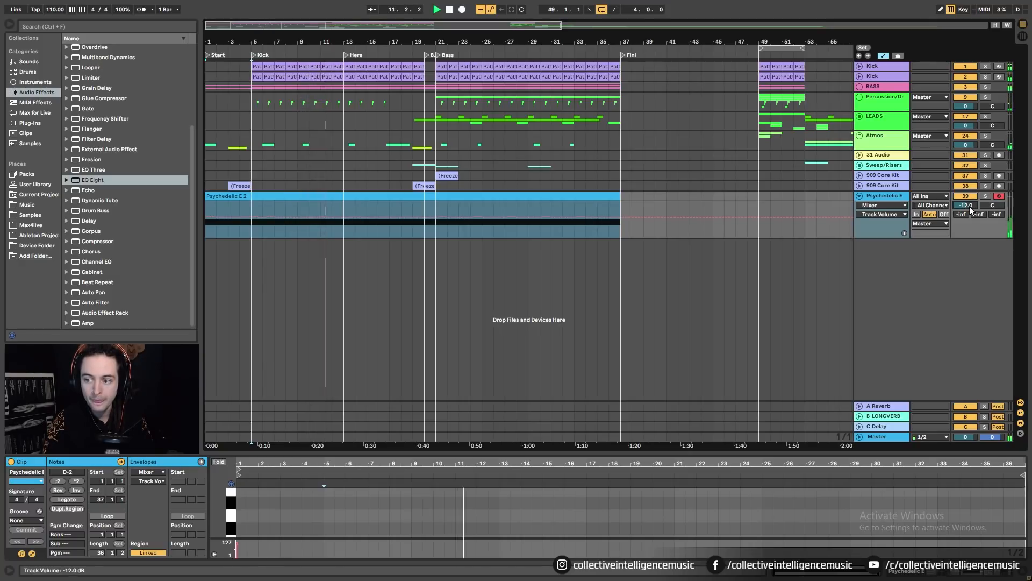
pyautogui.click(884, 196)
pyautogui.click(906, 571)
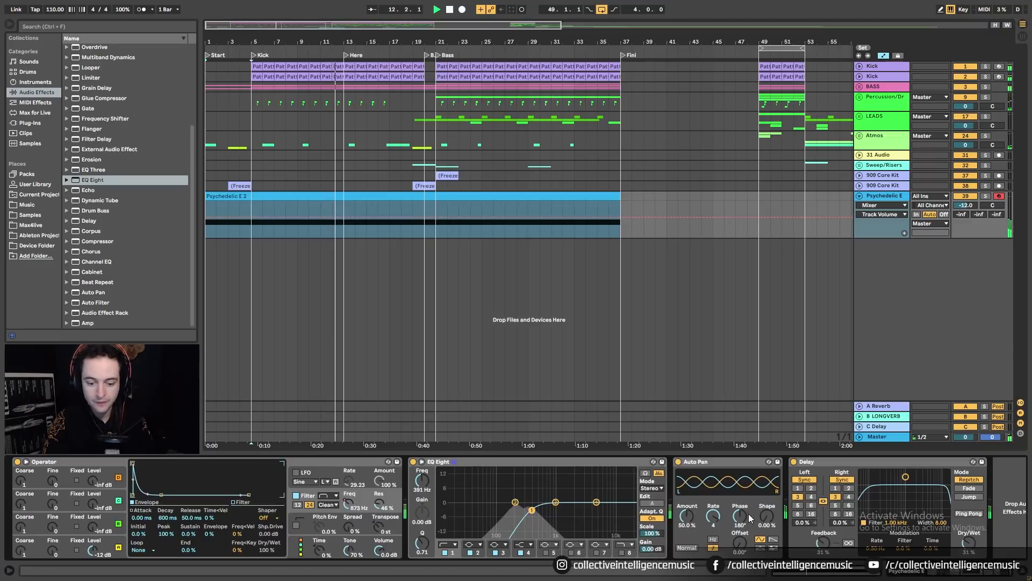
pyautogui.doubleClick(65, 462)
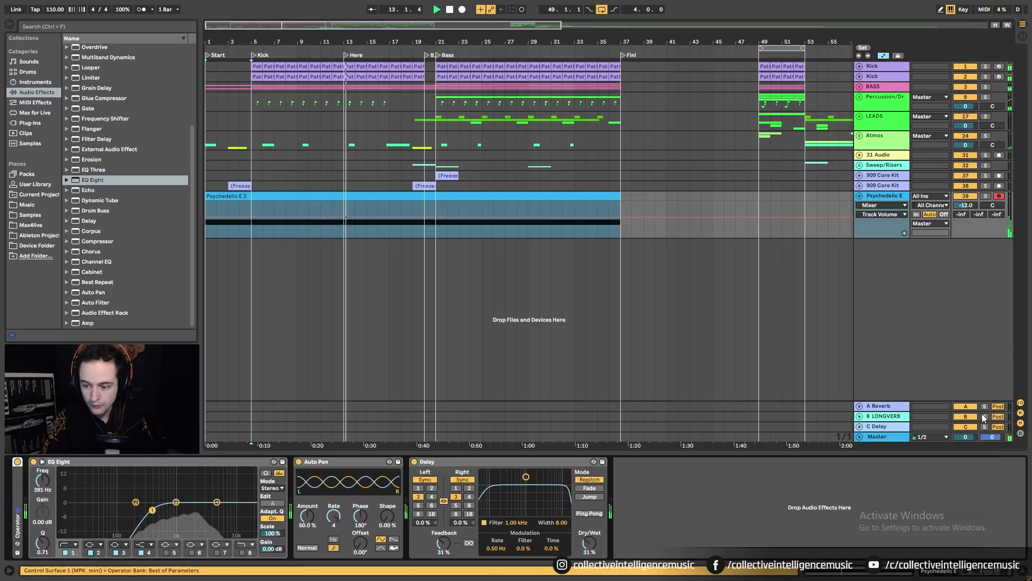
# Solo the Psychedelic track to try the A Reverb send, then unsolo it and send the track to B LONGVERB at -10.0 dB instead
pyautogui.click(968, 215)
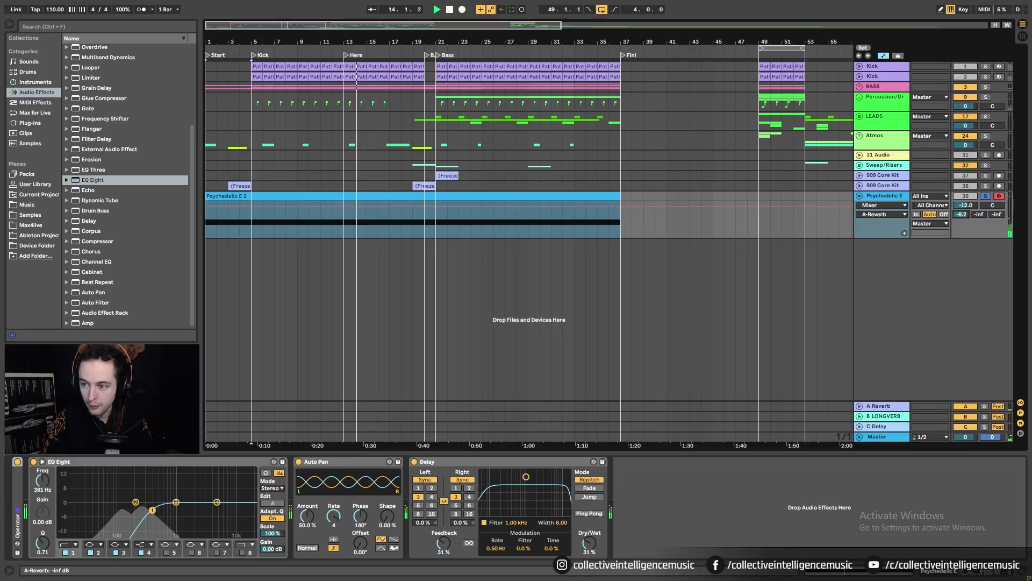
pyautogui.moveTo(963, 215)
pyautogui.mouseDown()
pyautogui.moveTo(964, 239)
pyautogui.moveTo(979, 194)
pyautogui.moveTo(979, 219)
pyautogui.mouseUp()
pyautogui.click(985, 197)
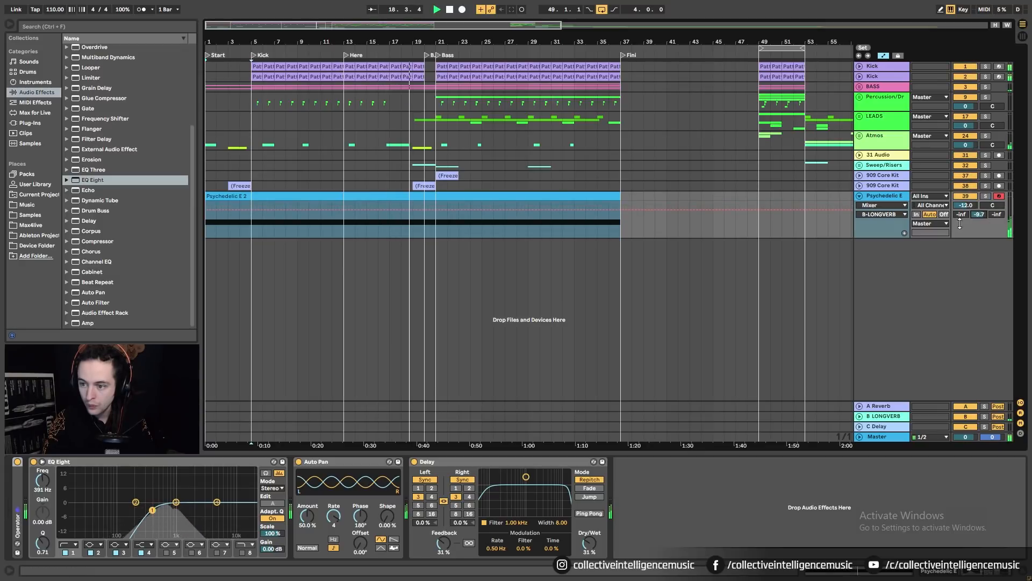
pyautogui.moveTo(979, 214); pyautogui.dragTo(979, 216)
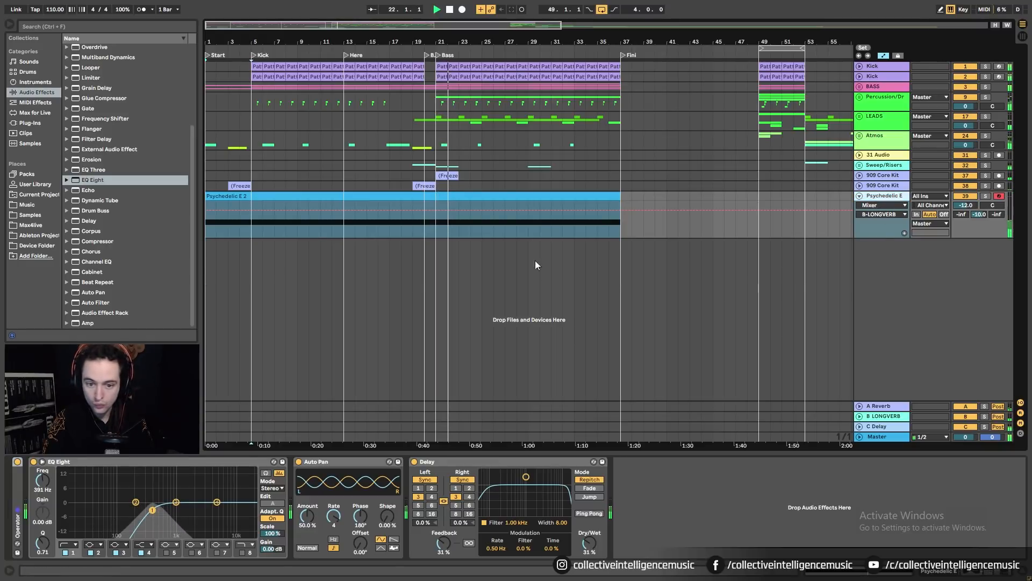
# Duplicate the Psychedelic track and try the copy's long note at C-2 and two octaves higher at C0
pyautogui.hotkey('ctrl', 'd')
pyautogui.doubleClick(459, 243)
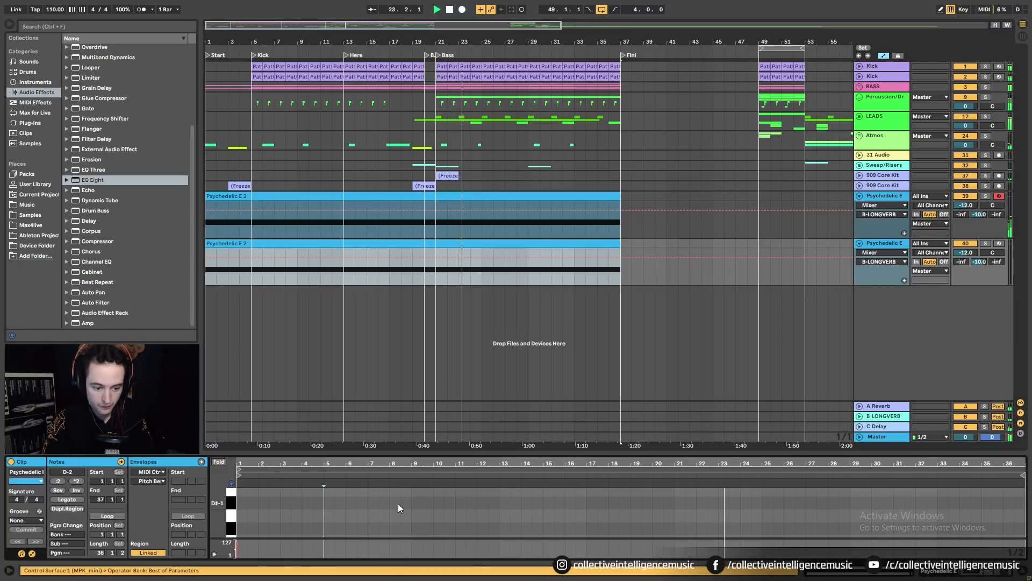
pyautogui.click(218, 461)
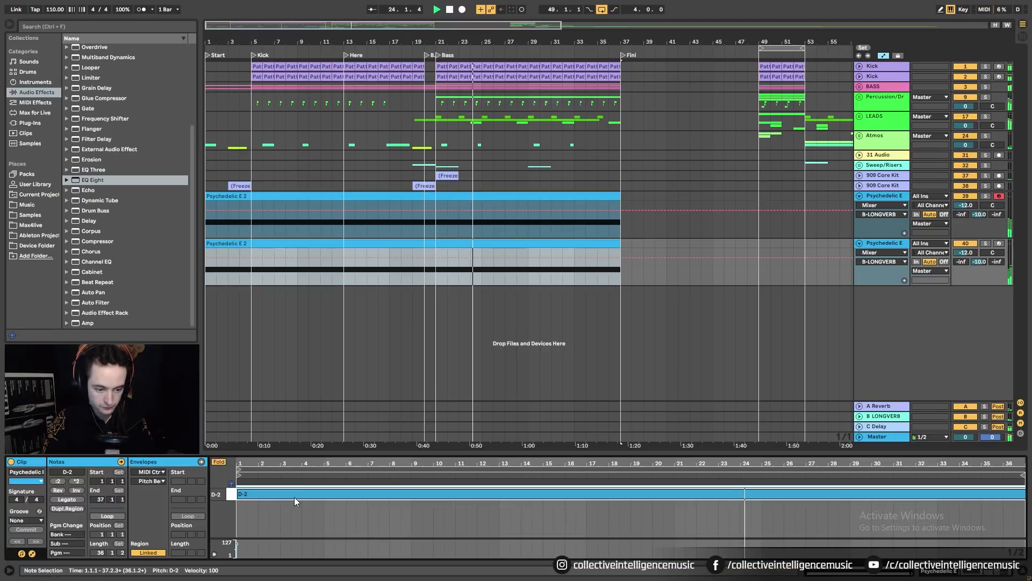
pyautogui.press('Down')
pyautogui.press('Down')
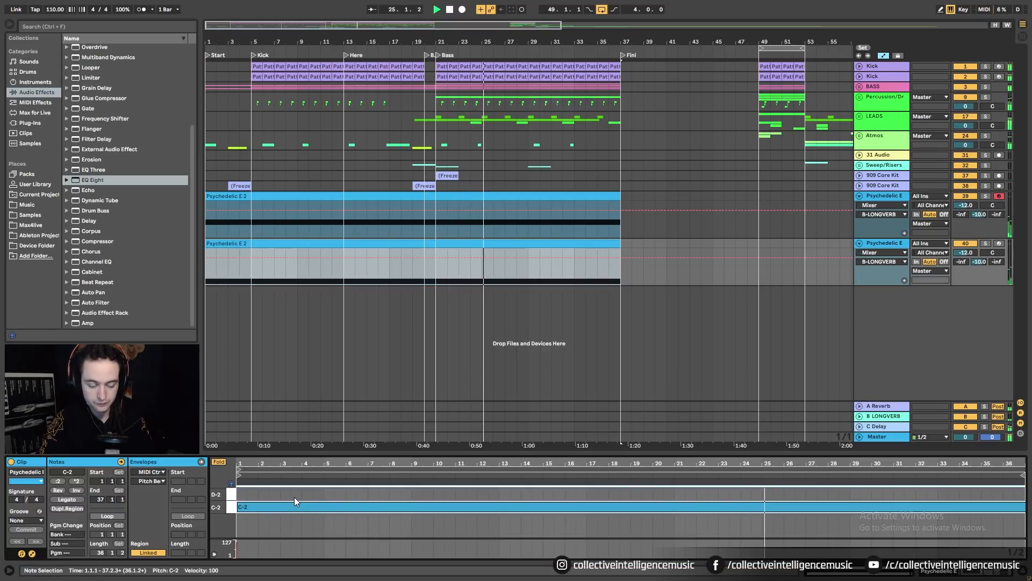
pyautogui.hotkey('shift', 'Up')
pyautogui.hotkey('shift', 'Up')
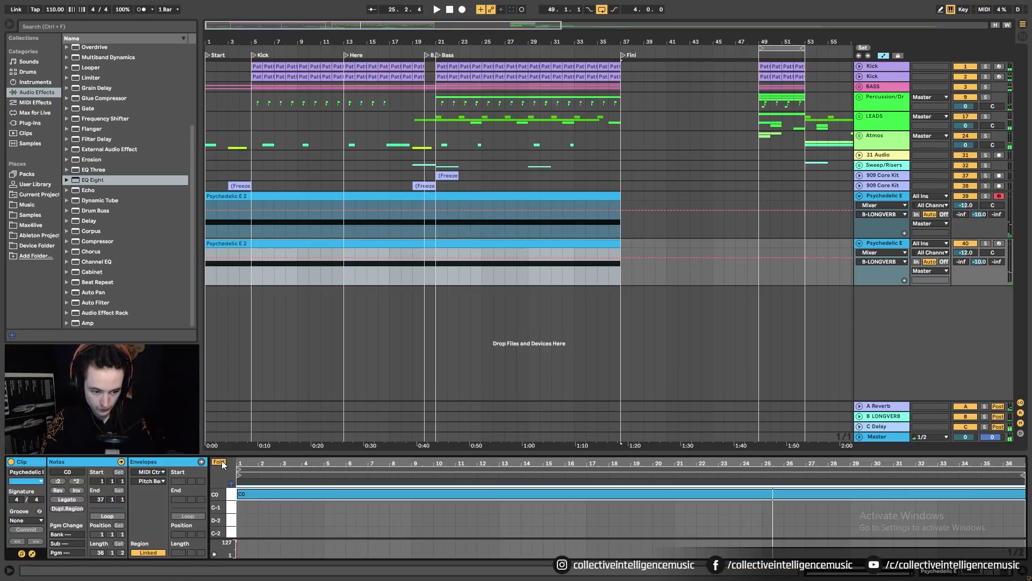
# Unfold the note editor, transpose the copied clip's long note to D0, and play the arrangement from the start
pyautogui.click(221, 462)
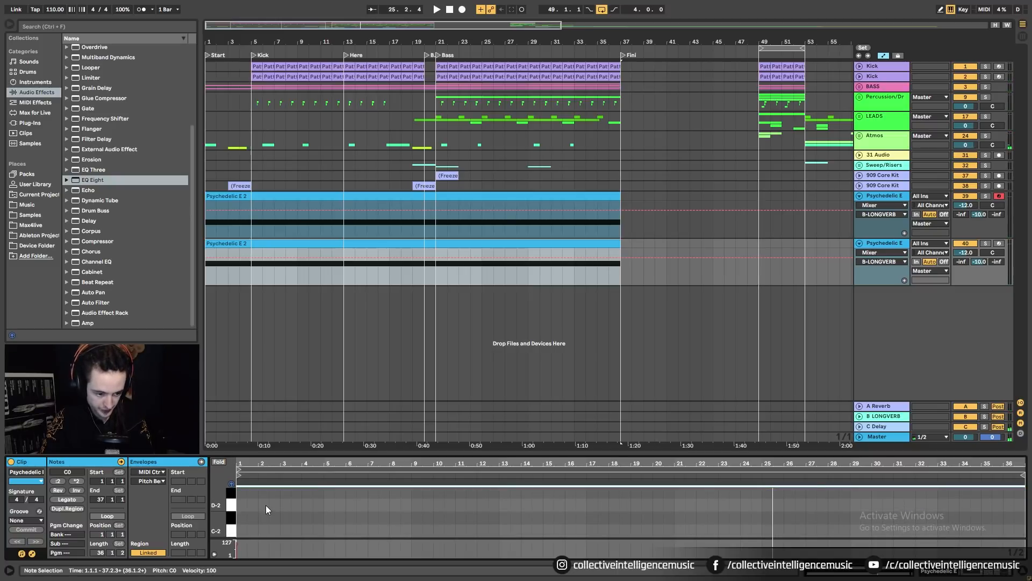
pyautogui.press('Down')
pyautogui.press('Down')
pyautogui.press('Down')
pyautogui.press('Down')
pyautogui.press('Down')
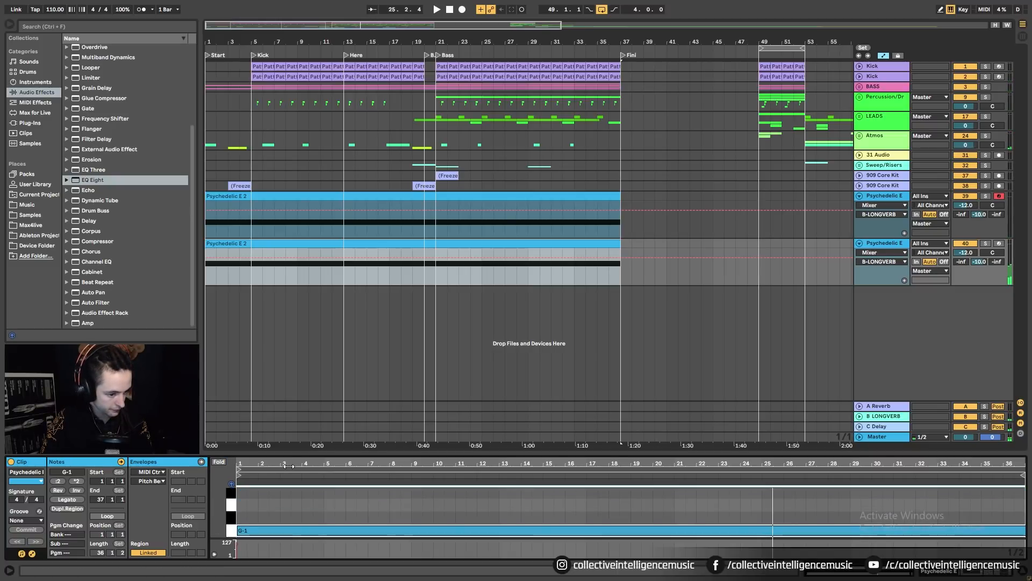
pyautogui.press('Down')
pyautogui.press('Down')
pyautogui.press('Down')
pyautogui.press('Down')
pyautogui.press('Down')
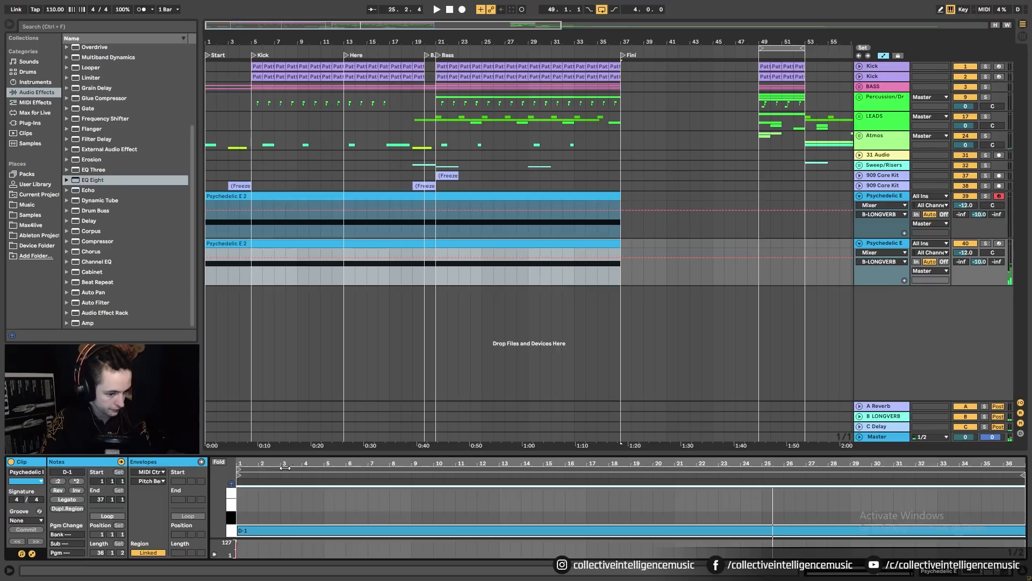
pyautogui.hotkey('shift', 'Up')
pyautogui.press('space')
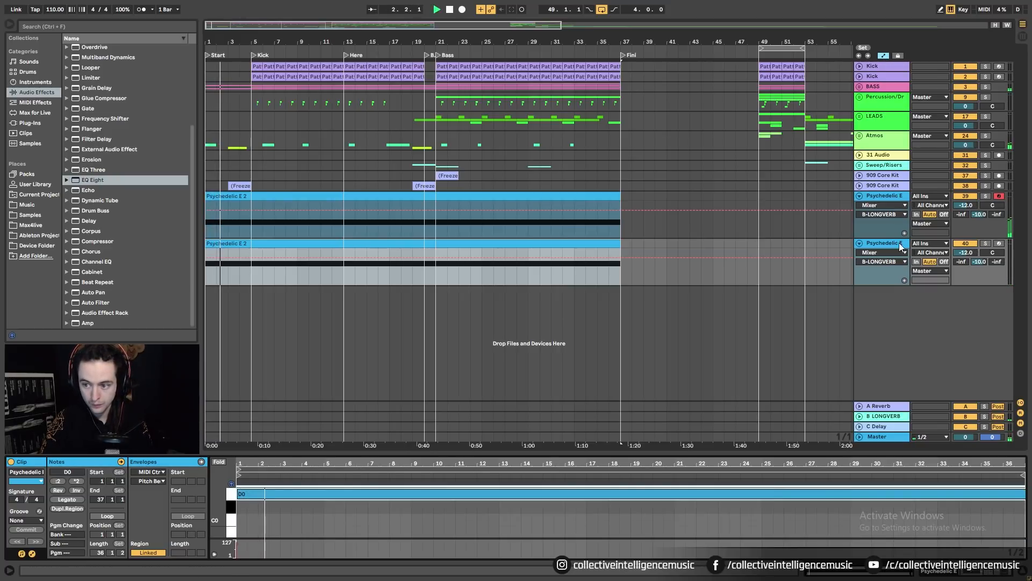
# On the copied track's Auto Pan, try a phase of 360°, return it to default, and set the offset to 90°
pyautogui.hotkey('shift', 'Tab')
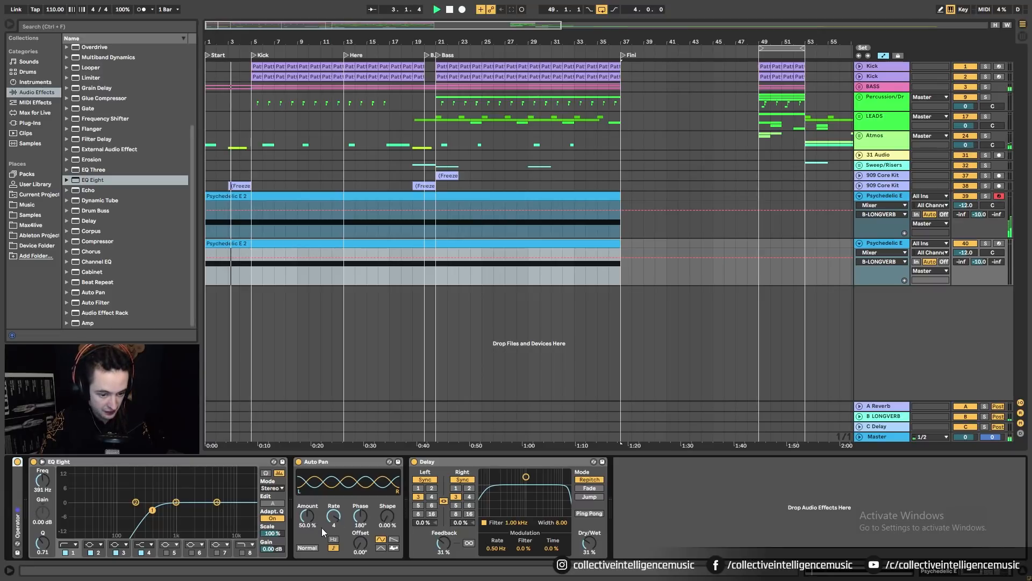
pyautogui.moveTo(386, 520); pyautogui.dragTo(360, 481)
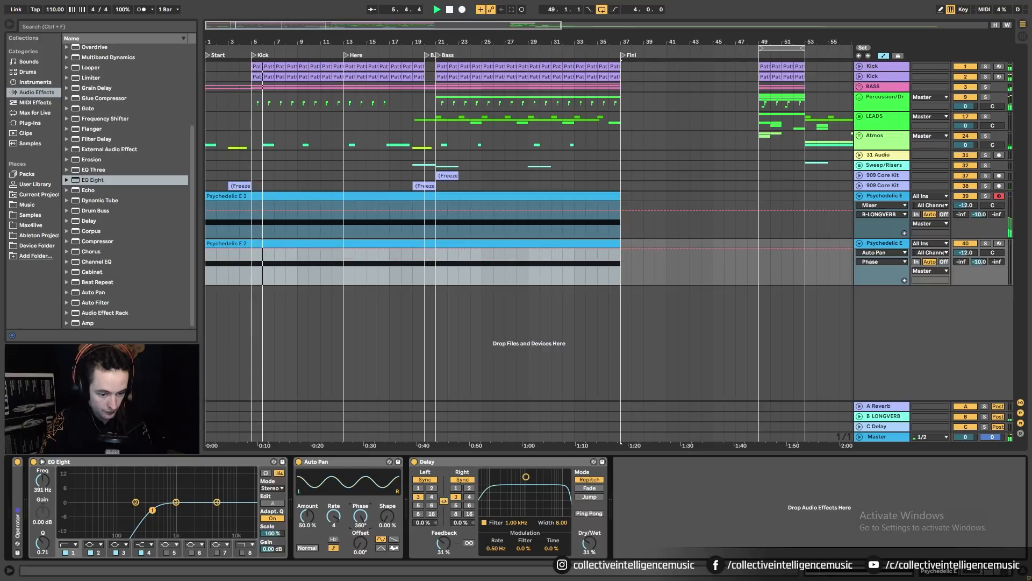
pyautogui.rightClick(363, 521)
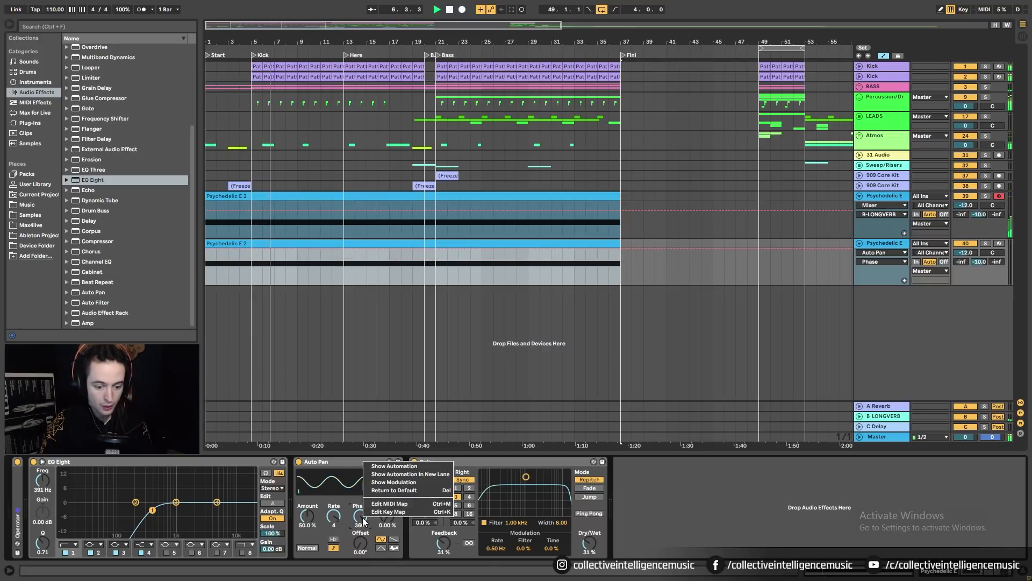
pyautogui.click(383, 490)
pyautogui.moveTo(364, 540); pyautogui.dragTo(364, 521)
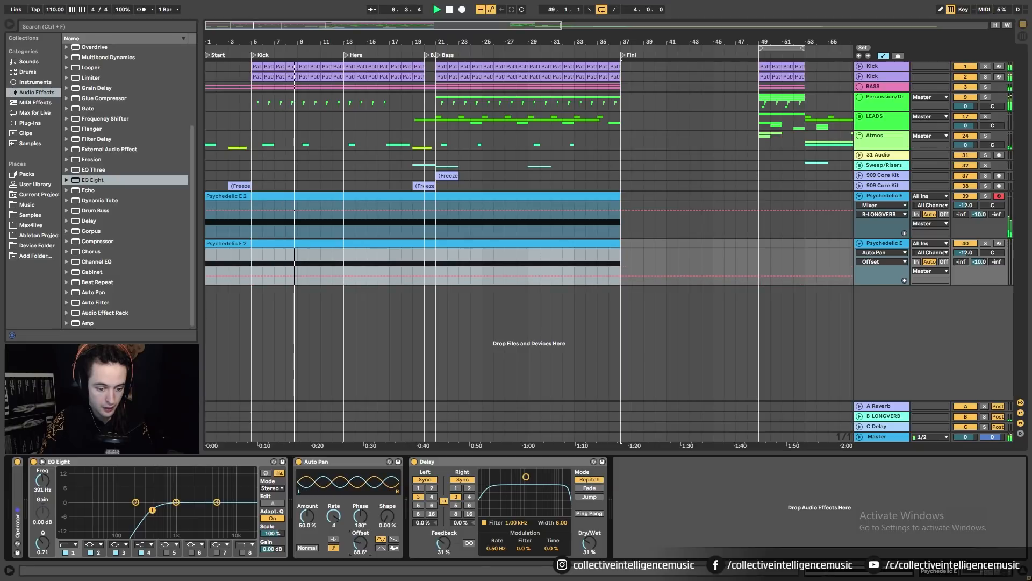
pyautogui.write('90')
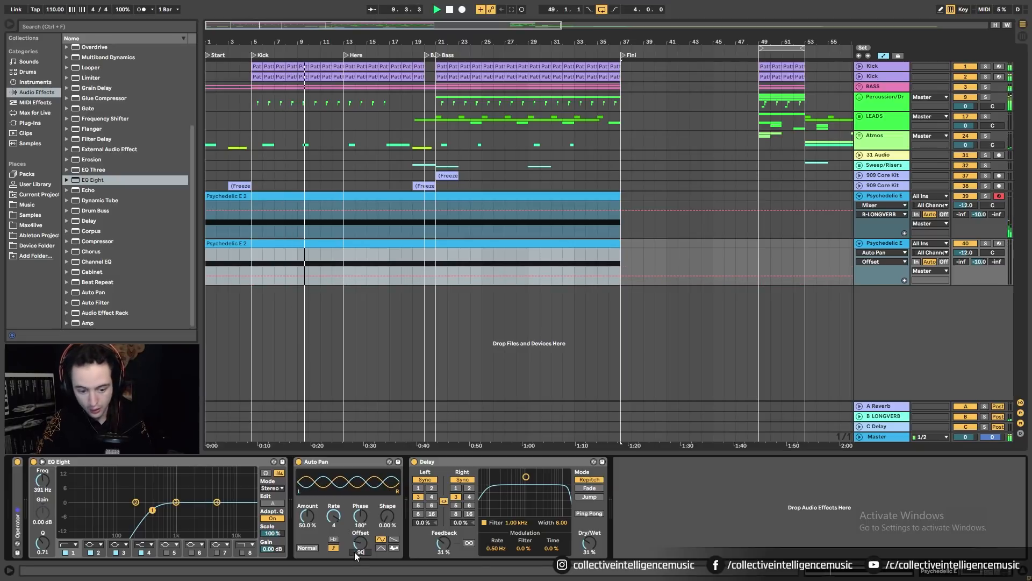
pyautogui.press('Return')
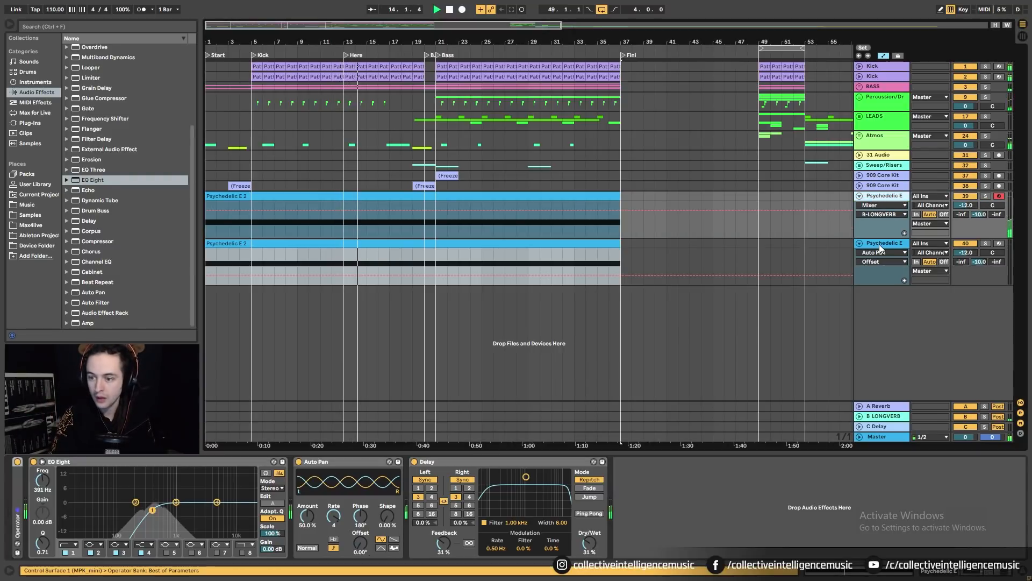
# Group the two Psychedelic tracks, name the group FX, and collapse it
pyautogui.hotkey('ctrl', 'g')
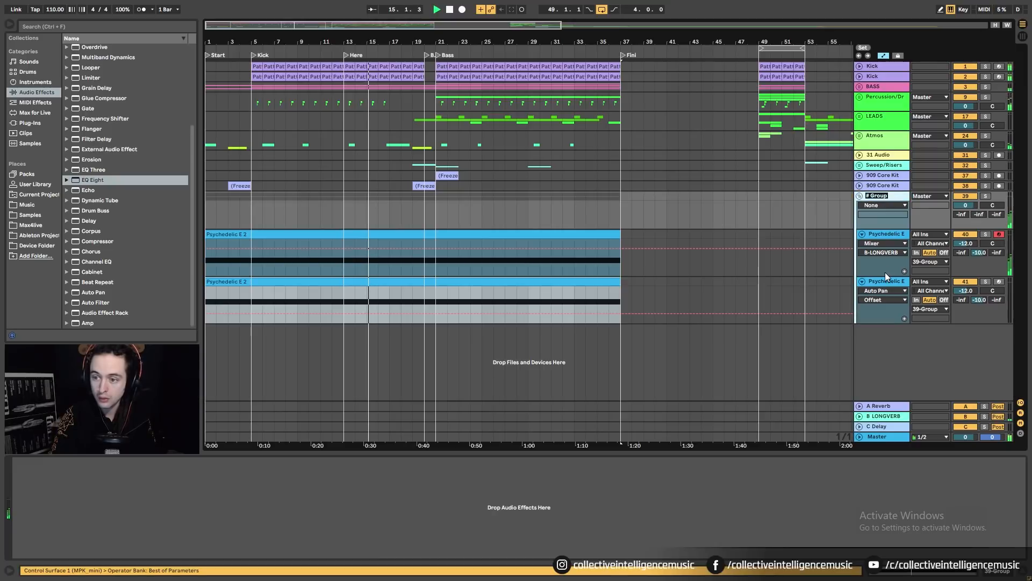
pyautogui.write('FX')
pyautogui.press('Return')
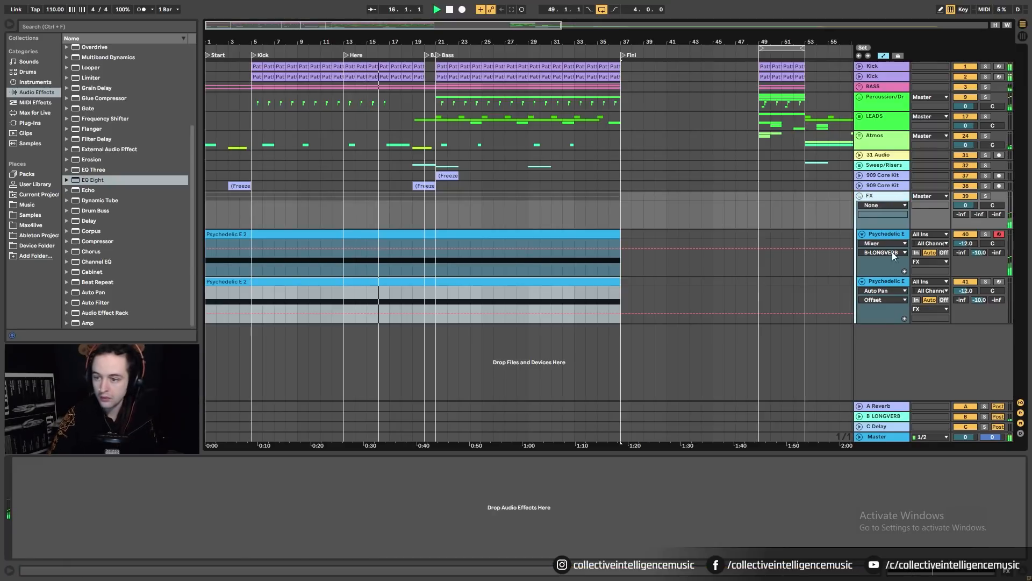
pyautogui.click(860, 196)
# Insert a new MIDI track below the FX group and load an empty Drum Rack on it
pyautogui.rightClick(883, 266)
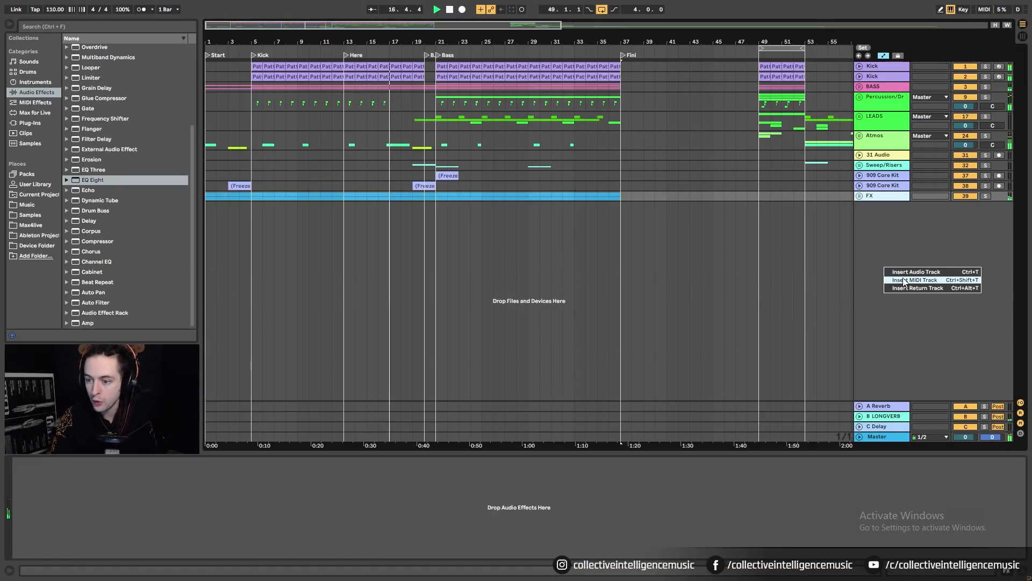
pyautogui.click(682, 302)
pyautogui.hotkey('ctrl', 'shift', 't')
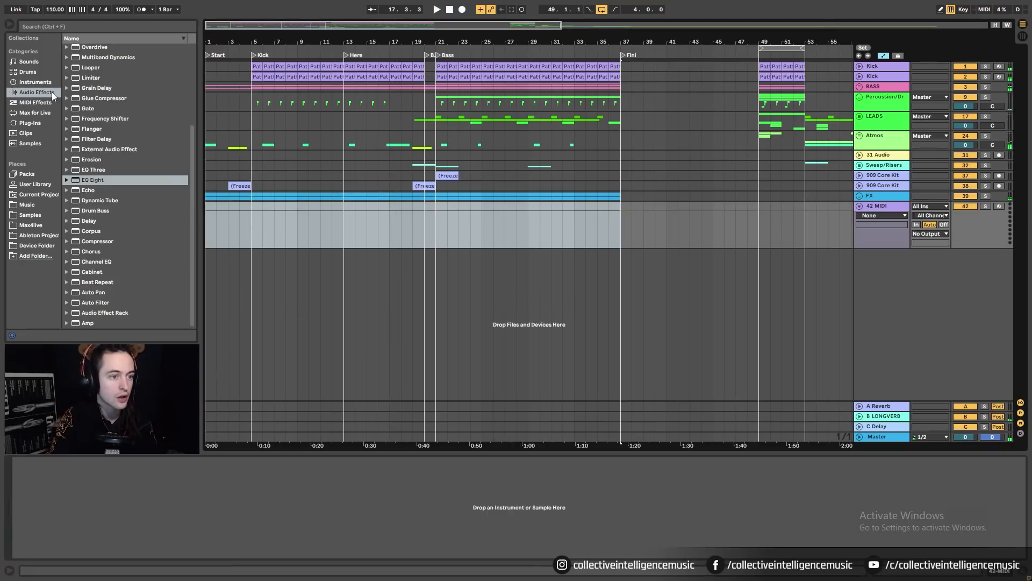
pyautogui.click(28, 72)
pyautogui.moveTo(95, 58); pyautogui.dragTo(308, 230)
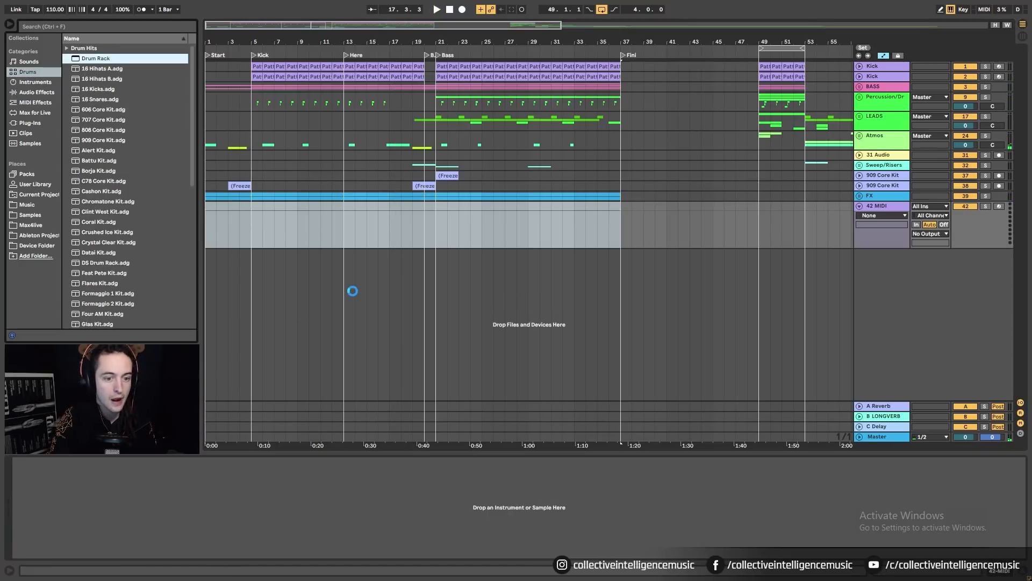
# Browse the sample library for one-shot sounds and preview the Acid Meltdown samples
pyautogui.click(30, 123)
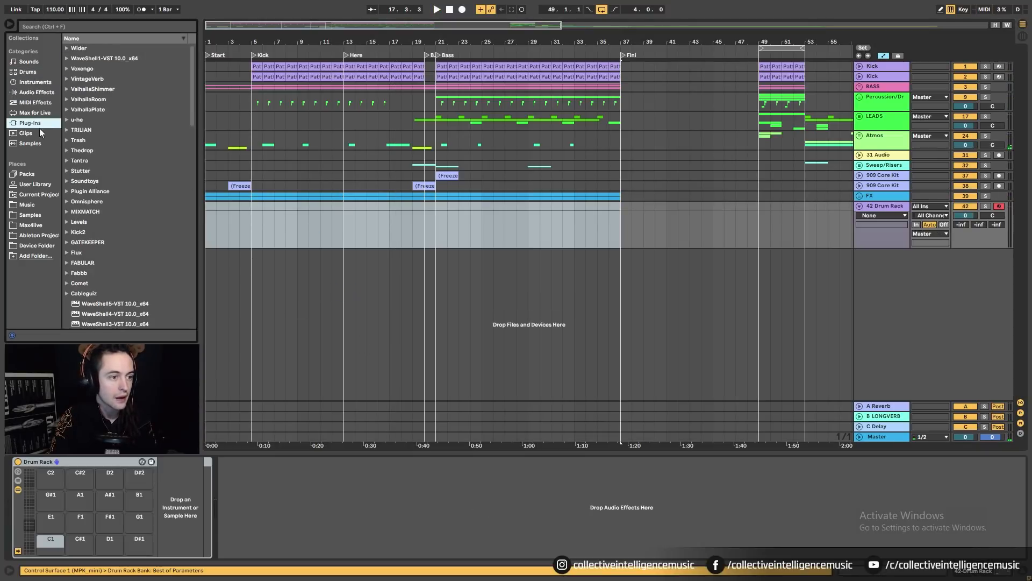
pyautogui.click(30, 215)
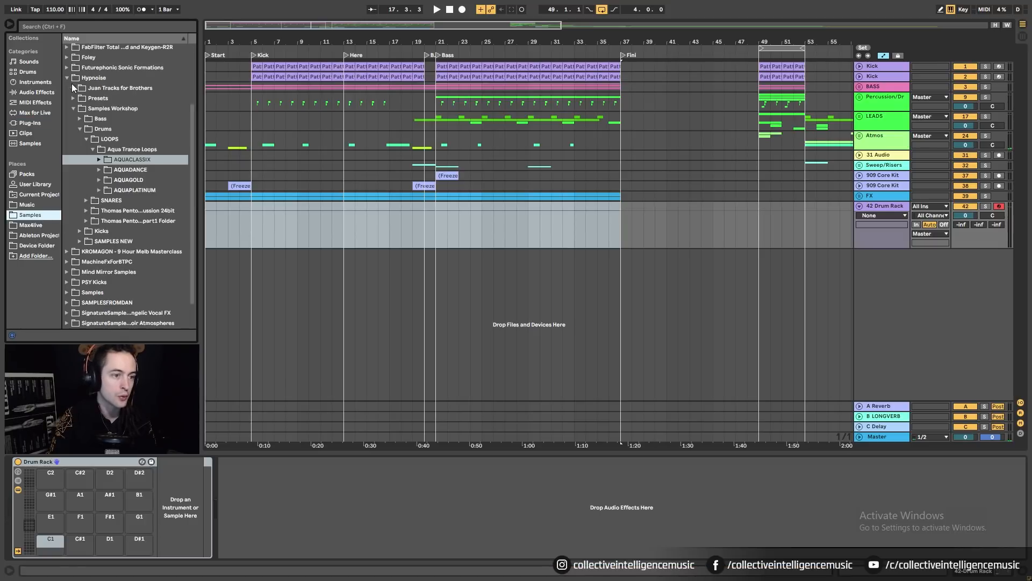
pyautogui.click(30, 144)
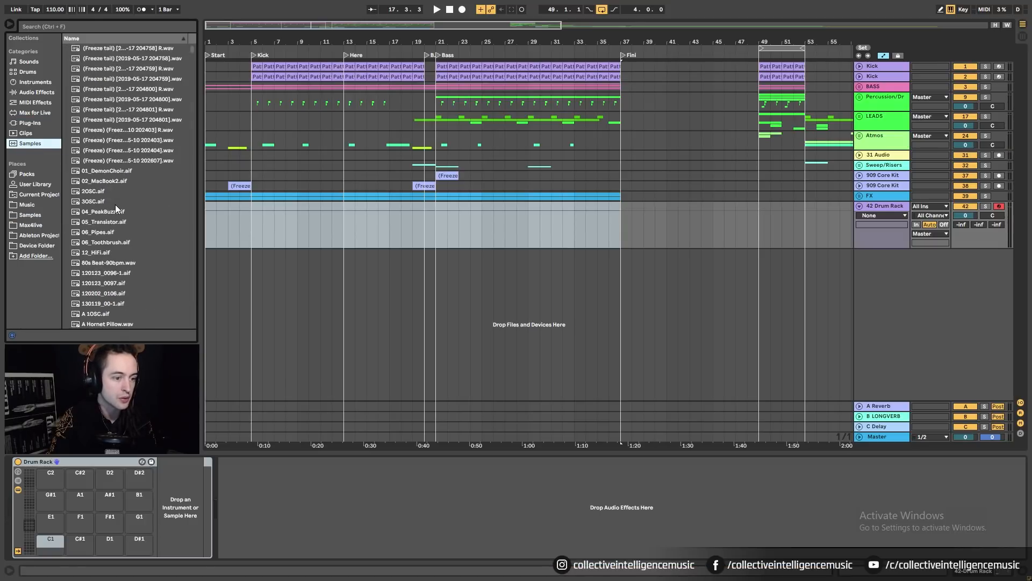
pyautogui.scroll(-3, 115, 204)
pyautogui.click(103, 249)
pyautogui.click(110, 259)
pyautogui.press('Down')
pyautogui.press('Down')
pyautogui.press('Down')
pyautogui.press('Down')
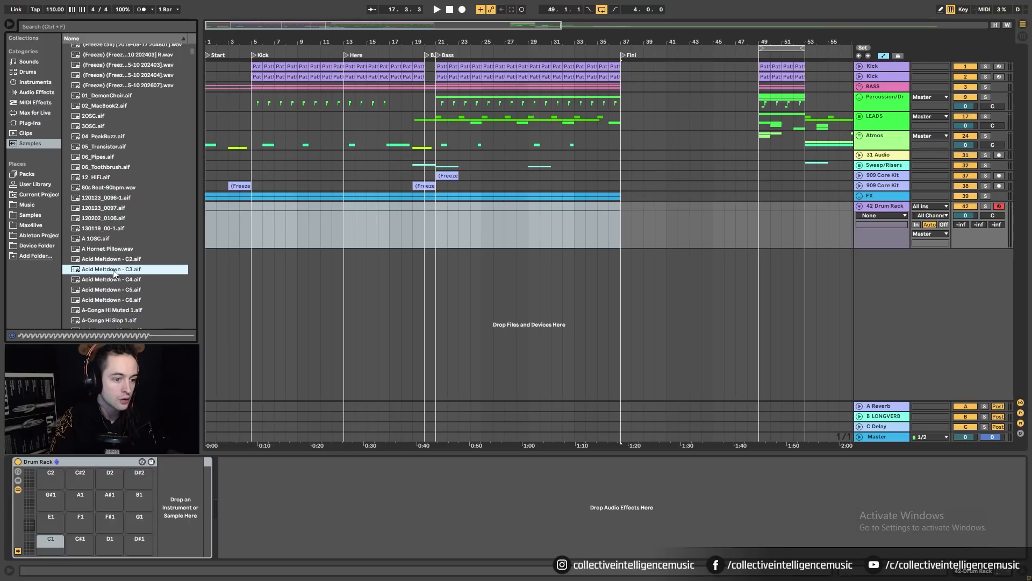
# Load the five Acid Meltdown samples, C2 to C6, onto consecutive Drum Rack pads starting at C1
pyautogui.hotkey('shift', 'Up')
pyautogui.hotkey('shift', 'Up')
pyautogui.hotkey('shift', 'Up')
pyautogui.hotkey('shift', 'Up')
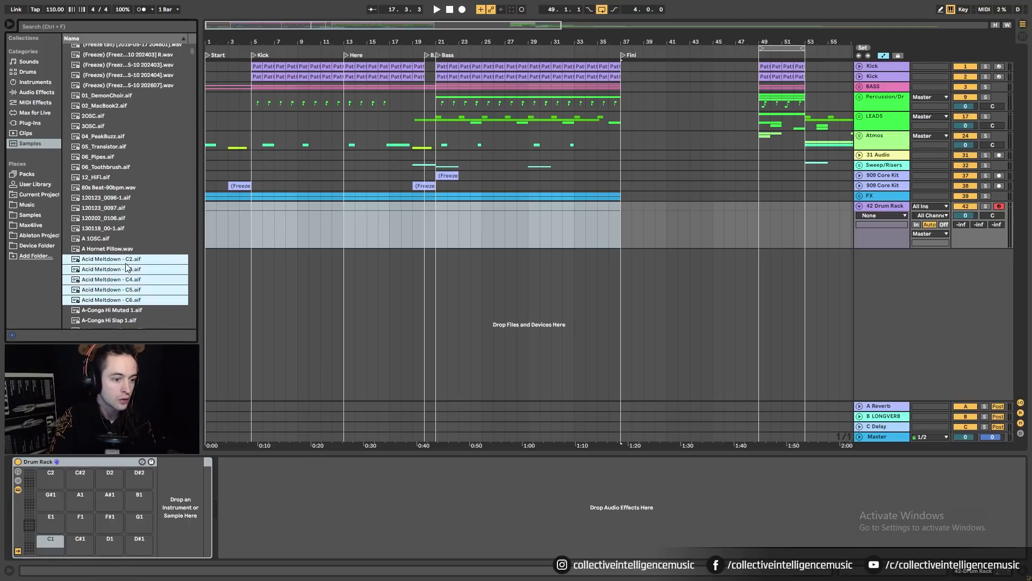
pyautogui.moveTo(99, 334); pyautogui.dragTo(48, 550)
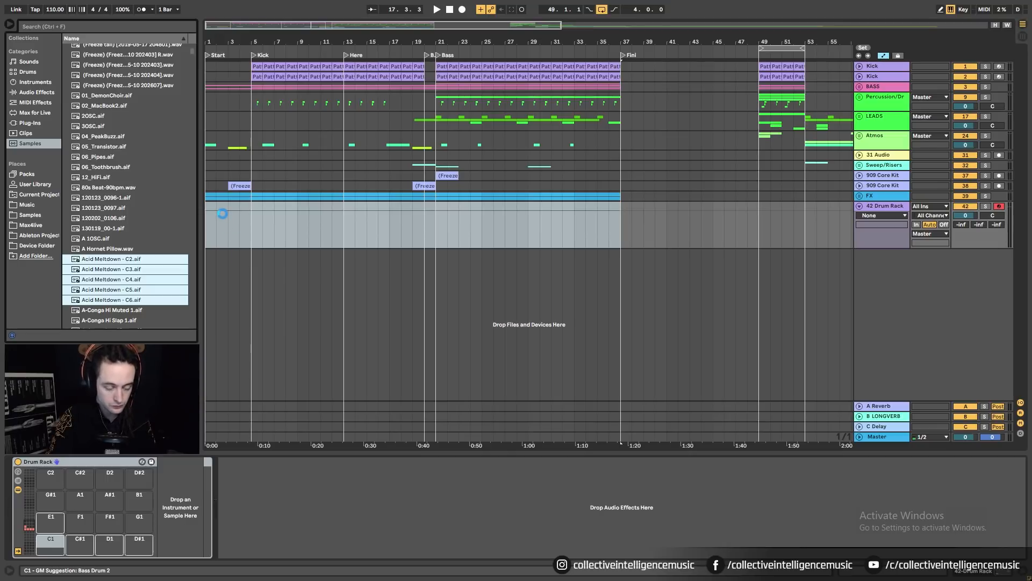
# Preview conga one-shots and load the five A-Conga samples, Hi Slap 1 to Low Slap 2, onto Drum Rack pads starting at C2
pyautogui.click(137, 306)
pyautogui.scroll(-3, 121, 292)
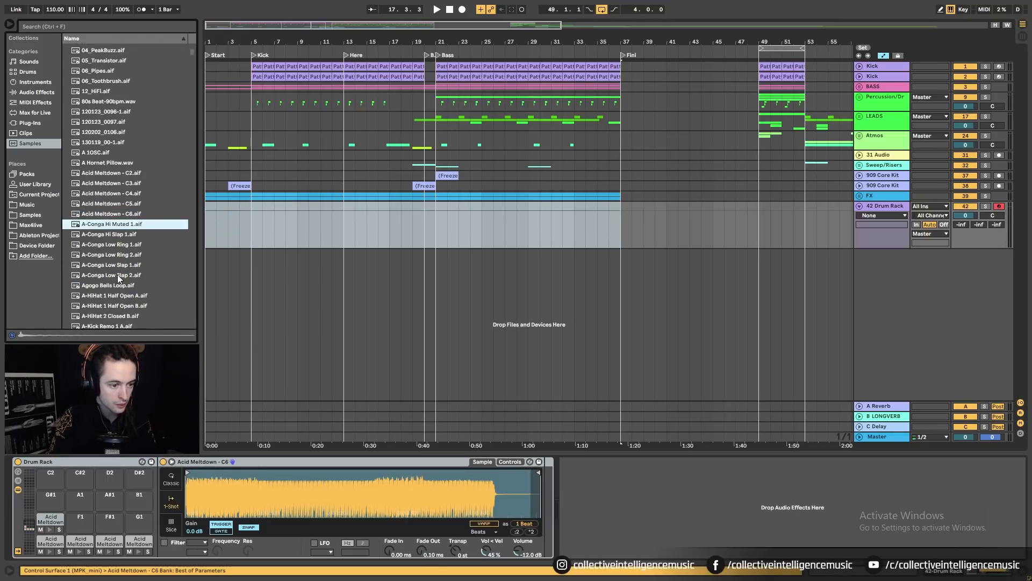
pyautogui.press('Down')
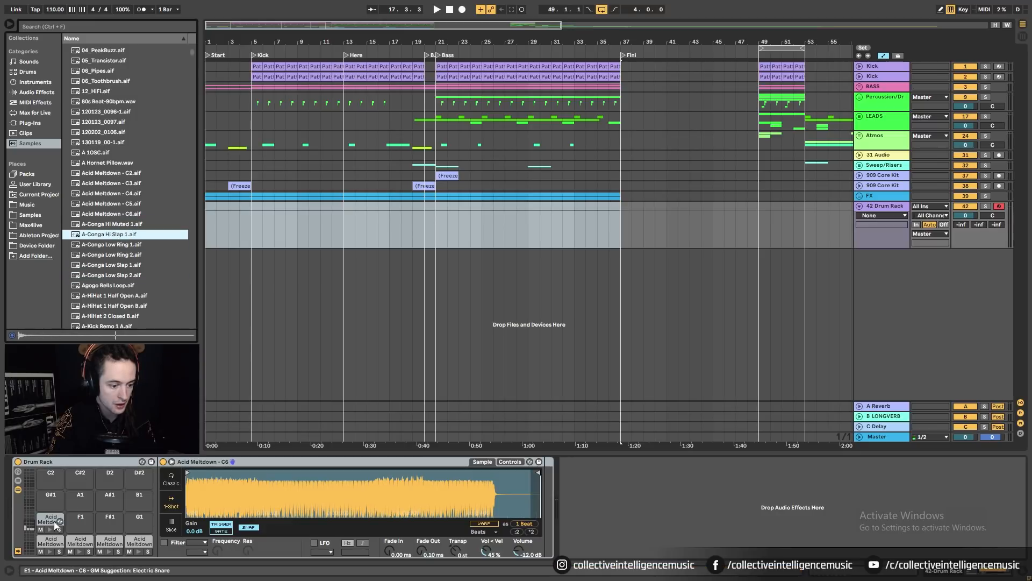
pyautogui.click(140, 541)
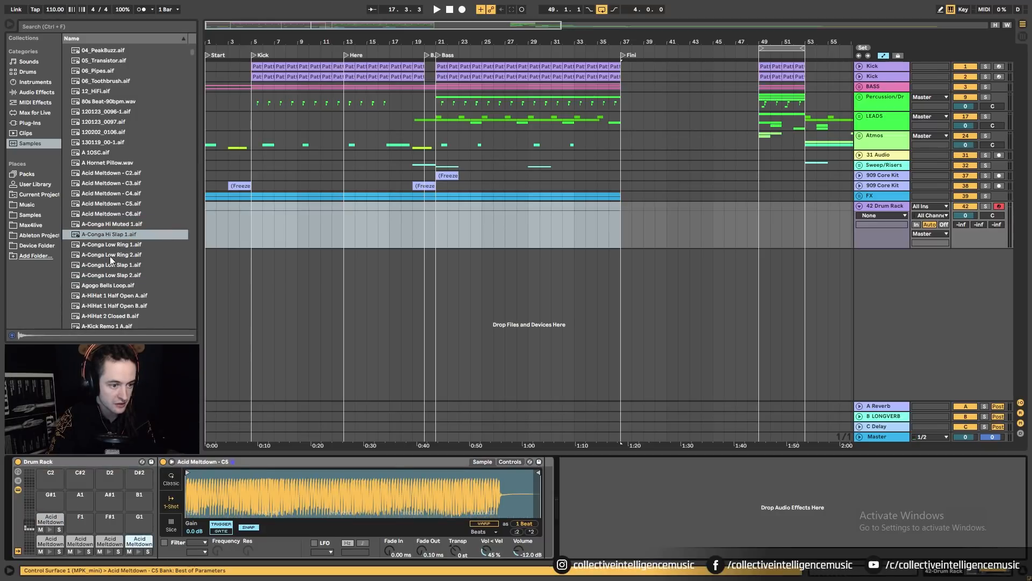
pyautogui.keyDown('shift'); pyautogui.click(108, 274); pyautogui.keyUp('shift')
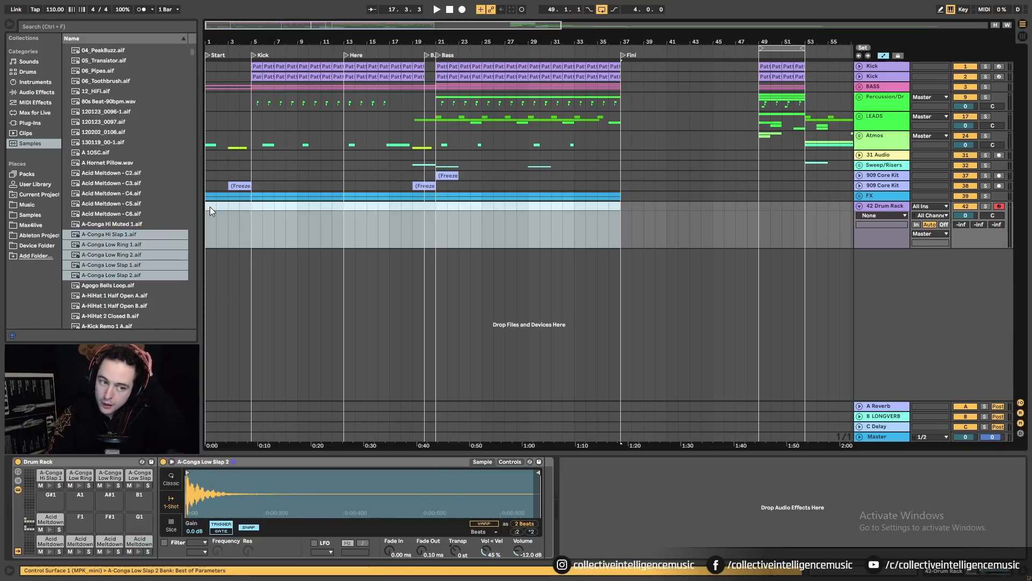
# Create a four-bar MIDI clip at the start of the Drum Rack track and add a note for each conga sample at 1.1.1
pyautogui.moveTo(209, 207); pyautogui.dragTo(253, 209)
pyautogui.hotkey('ctrl', 'shift', 'm')
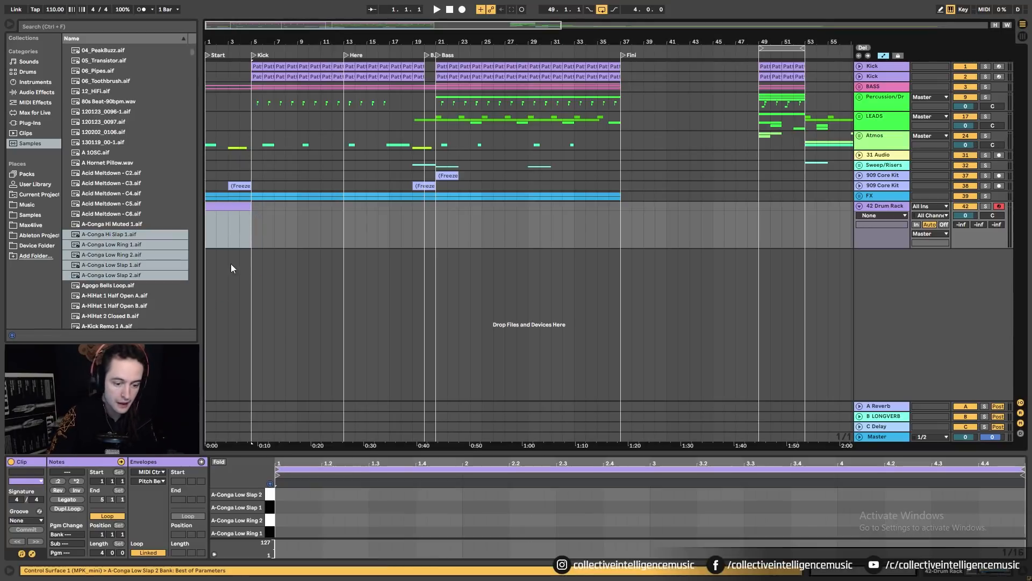
pyautogui.doubleClick(281, 495)
pyautogui.doubleClick(279, 511)
pyautogui.doubleClick(280, 521)
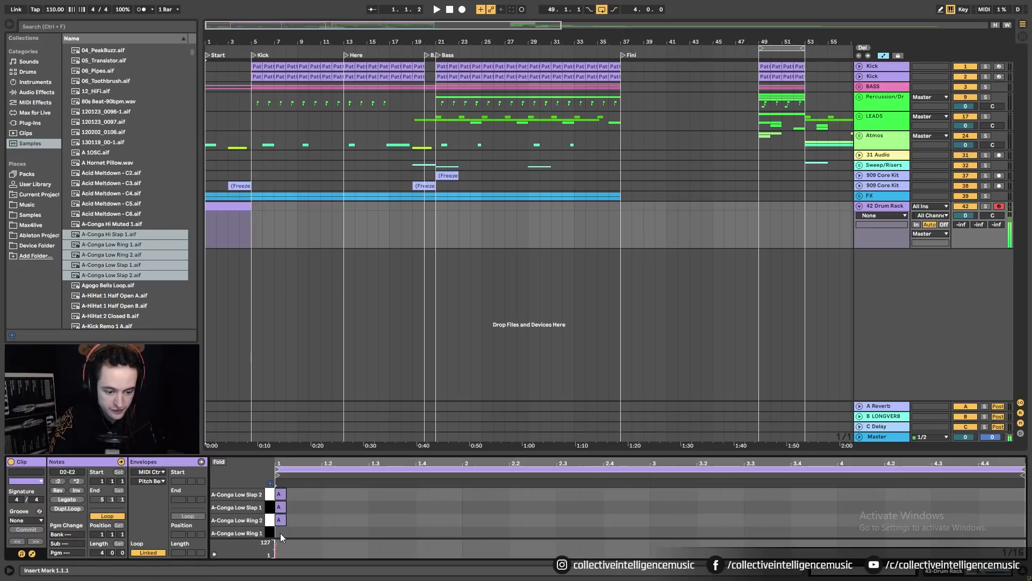
pyautogui.doubleClick(280, 533)
pyautogui.scroll(-1, 280, 534)
pyautogui.scroll(1, 283, 527)
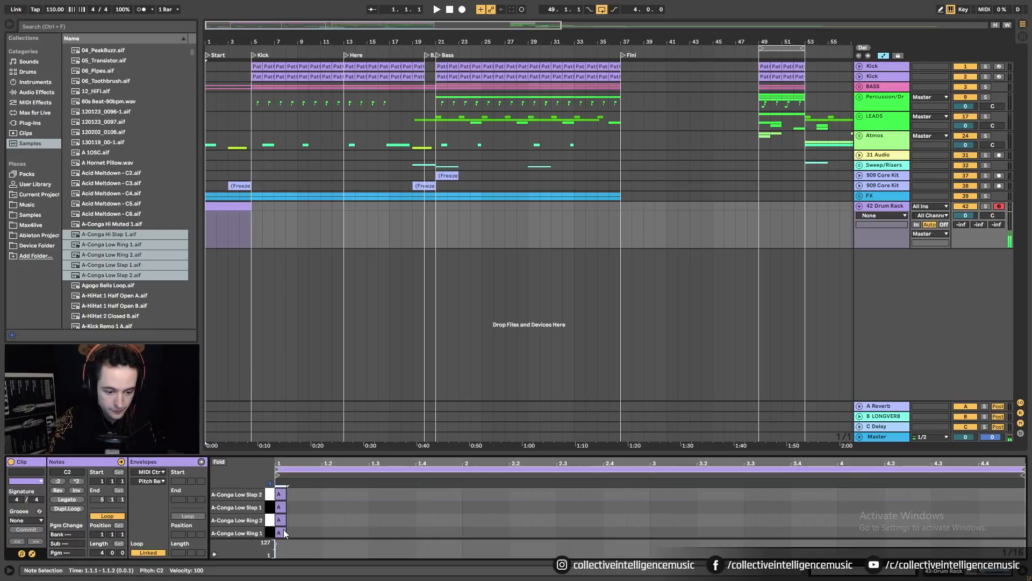
# Fold the note editor to the used notes and extend all five conga notes across the full four-bar clip
pyautogui.click(301, 495)
pyautogui.click(219, 462)
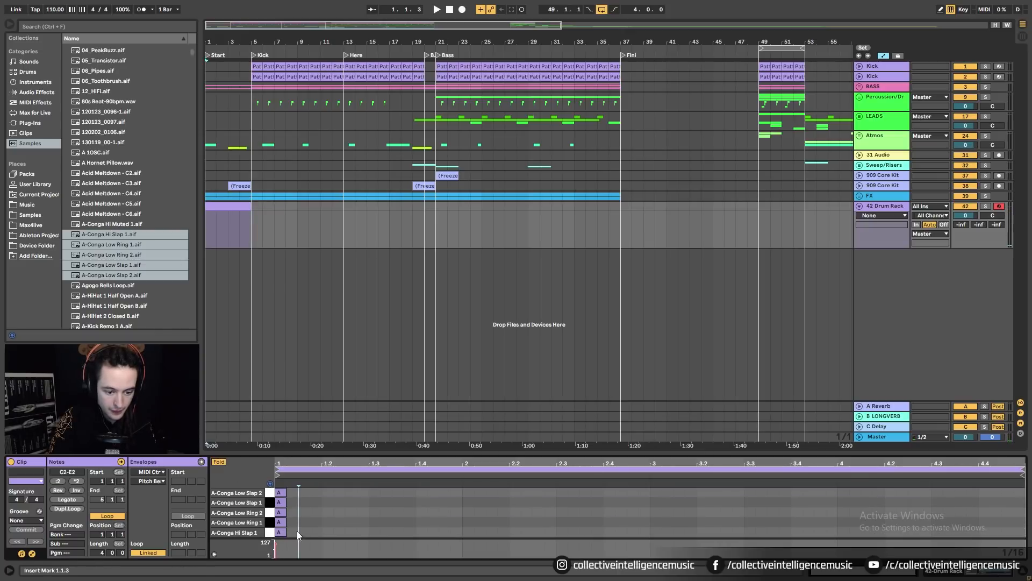
pyautogui.moveTo(287, 492); pyautogui.dragTo(1024, 492)
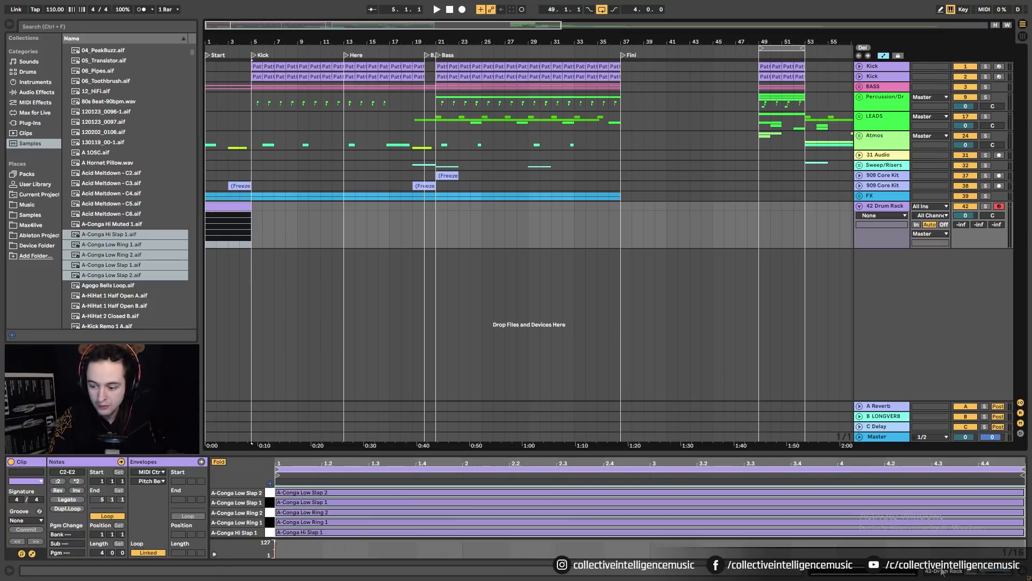
# Add an Arpeggiator before the Drum Rack, set its rate to 1/16, and play the arrangement
pyautogui.hotkey('shift', 'Tab')
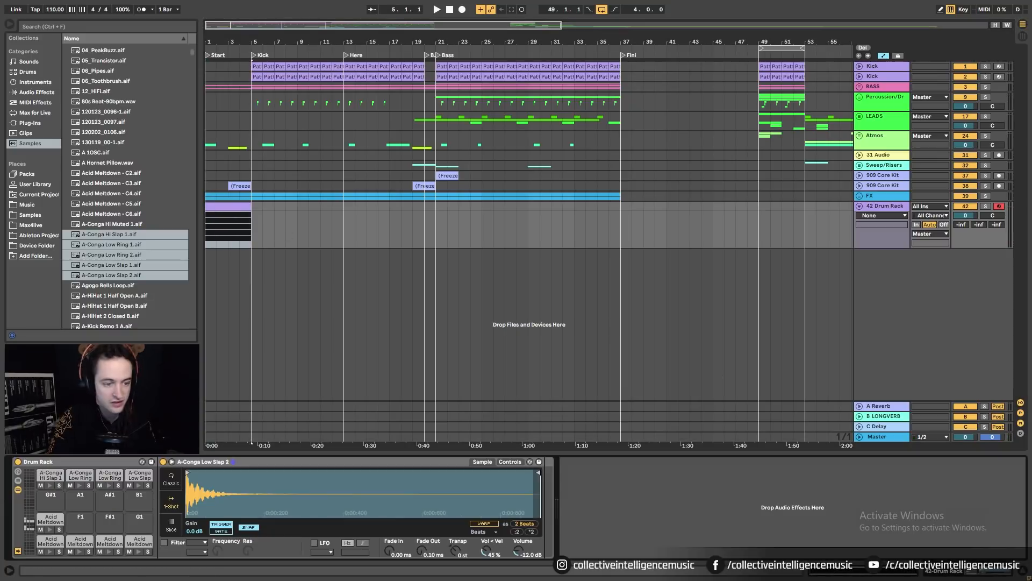
pyautogui.click(34, 102)
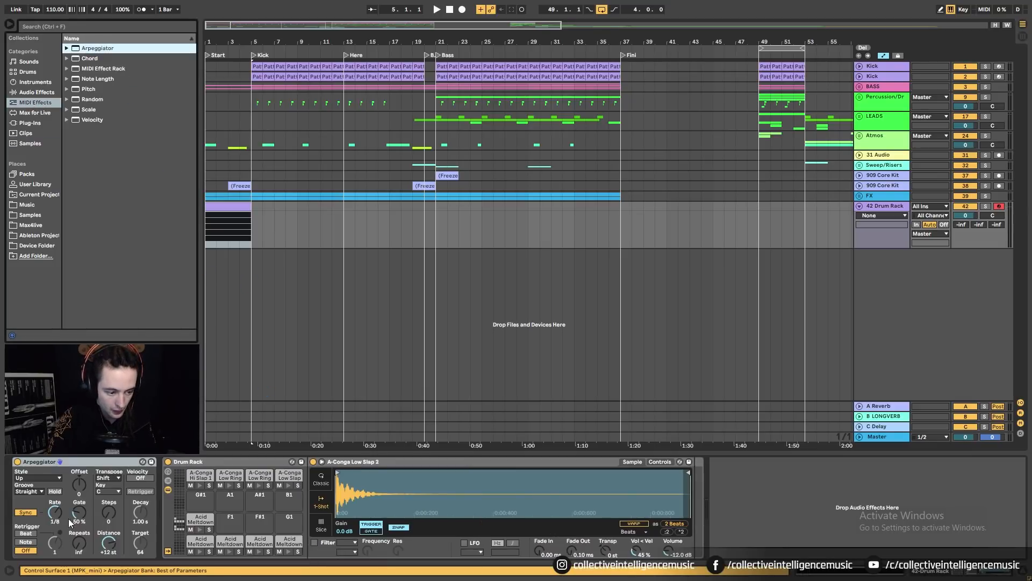
pyautogui.moveTo(54, 512); pyautogui.dragTo(55, 507)
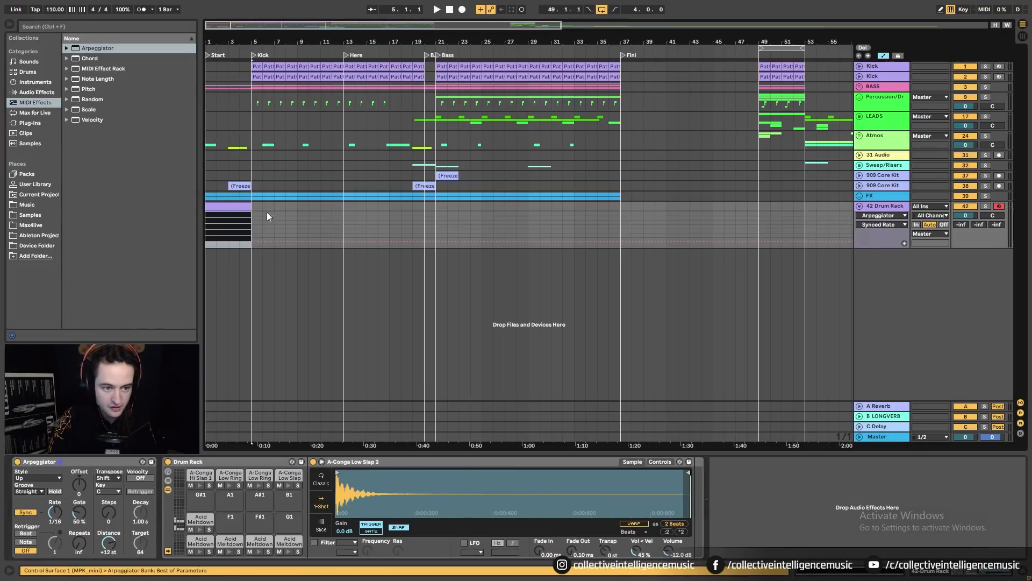
pyautogui.press('space')
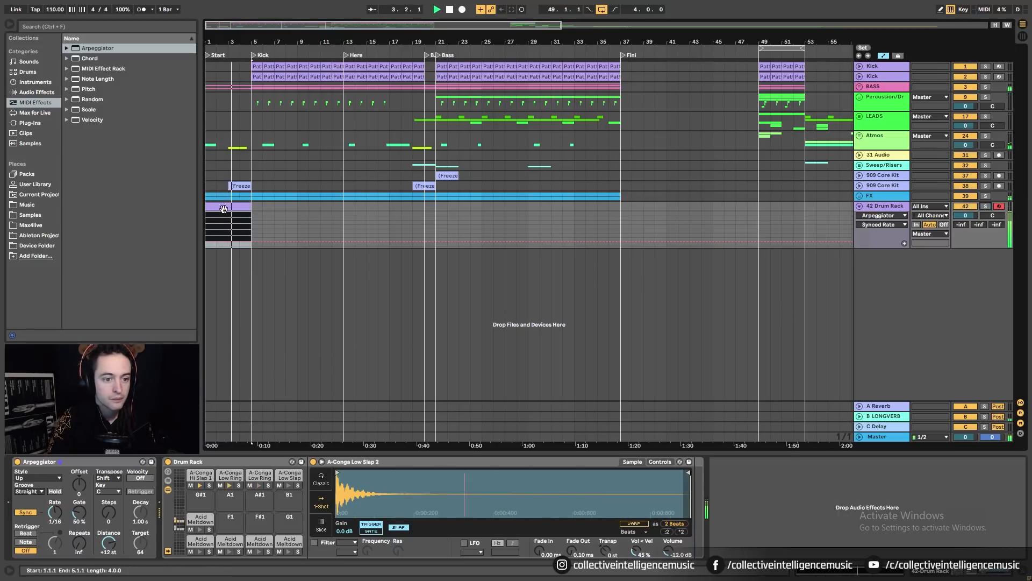
# Duplicate the Drum Rack MIDI clip repeatedly so it fills the track up to bar 37
pyautogui.hotkey('ctrl', 'd')
pyautogui.hotkey('ctrl', 'd')
pyautogui.hotkey('ctrl', 'd')
pyautogui.hotkey('ctrl', 'd')
pyautogui.hotkey('ctrl', 'd')
pyautogui.hotkey('ctrl', 'd')
pyautogui.hotkey('ctrl', 'd')
pyautogui.hotkey('ctrl', 'd')
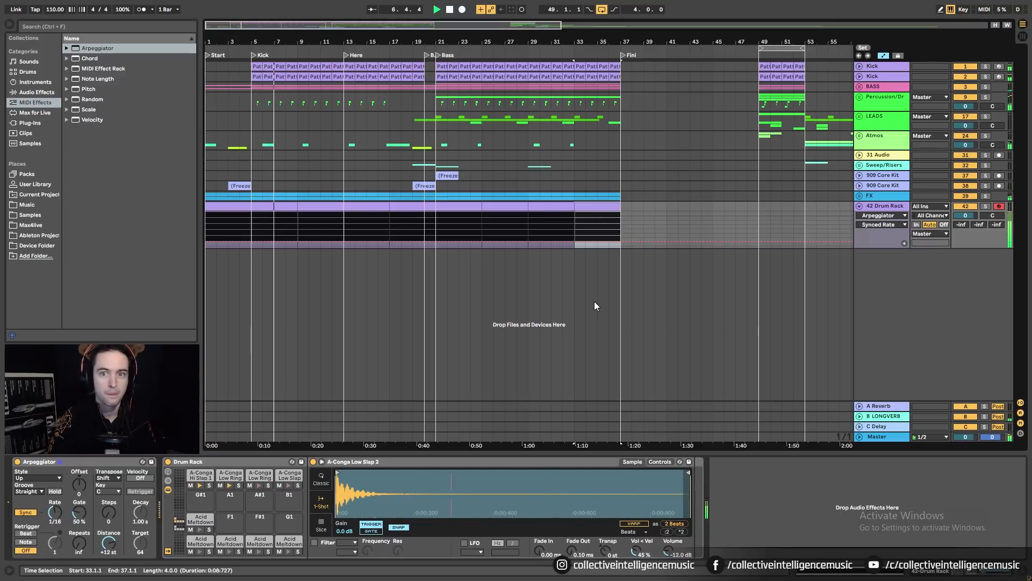
# Lower the Drum Rack track's volume to -9.0 dB and duplicate the whole track
pyautogui.moveTo(965, 216); pyautogui.dragTo(966, 235)
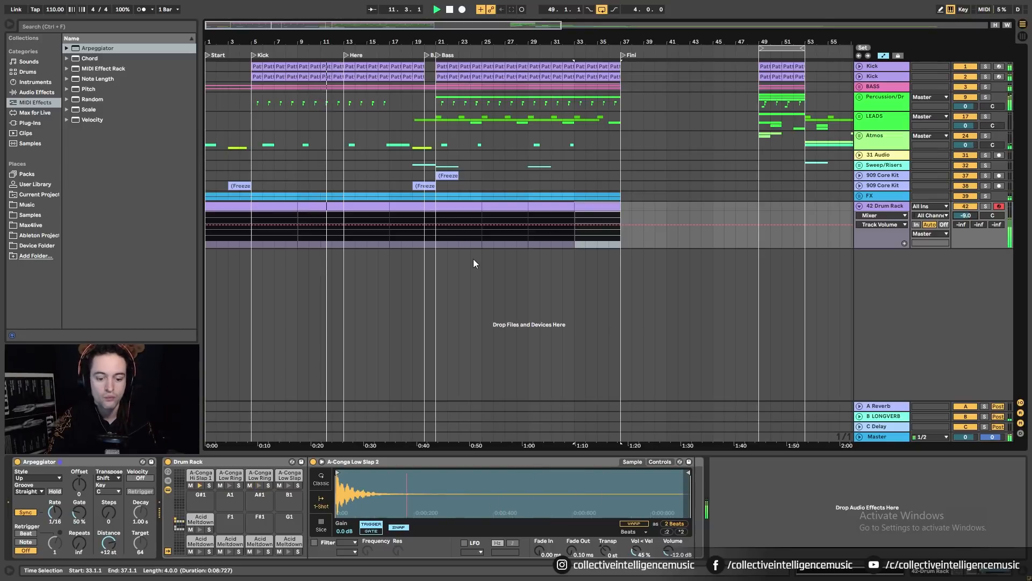
pyautogui.click(877, 210)
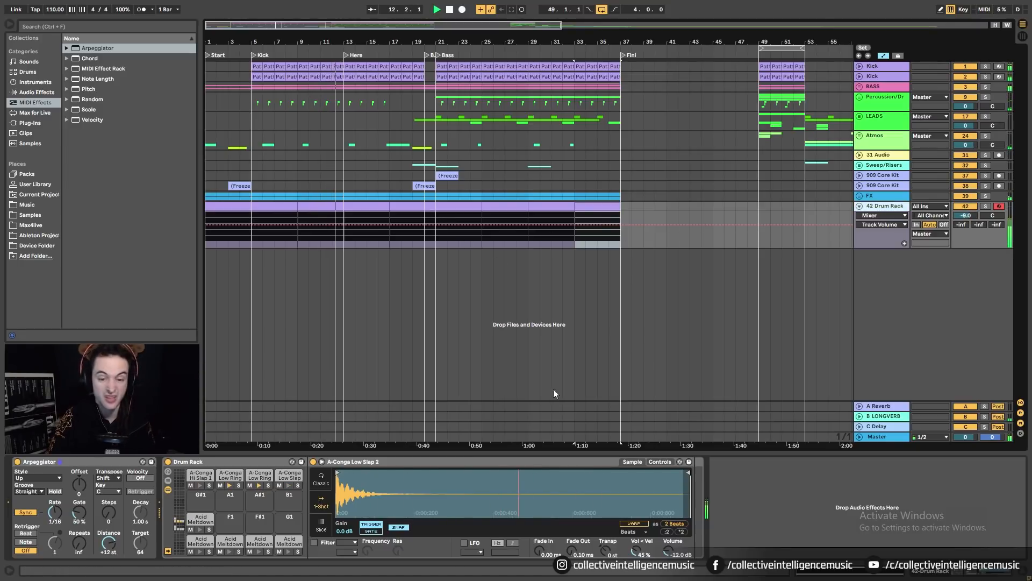
pyautogui.hotkey('ctrl', 'd')
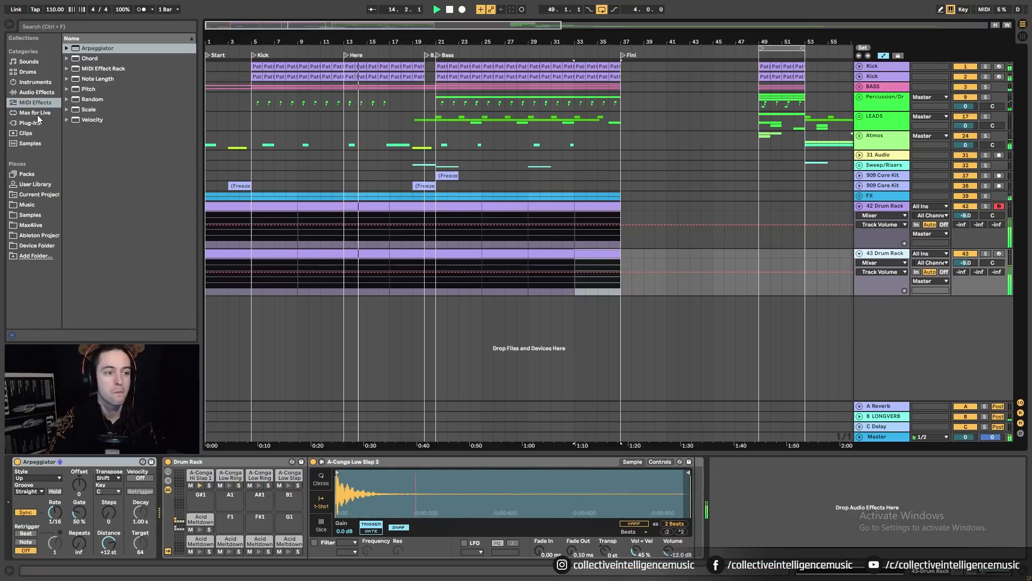
# Add a Delay to the duplicated Drum Rack track with unsynced 27.0 ms times, 61% feedback and 61% dry/wet
pyautogui.click(37, 84)
pyautogui.click(37, 92)
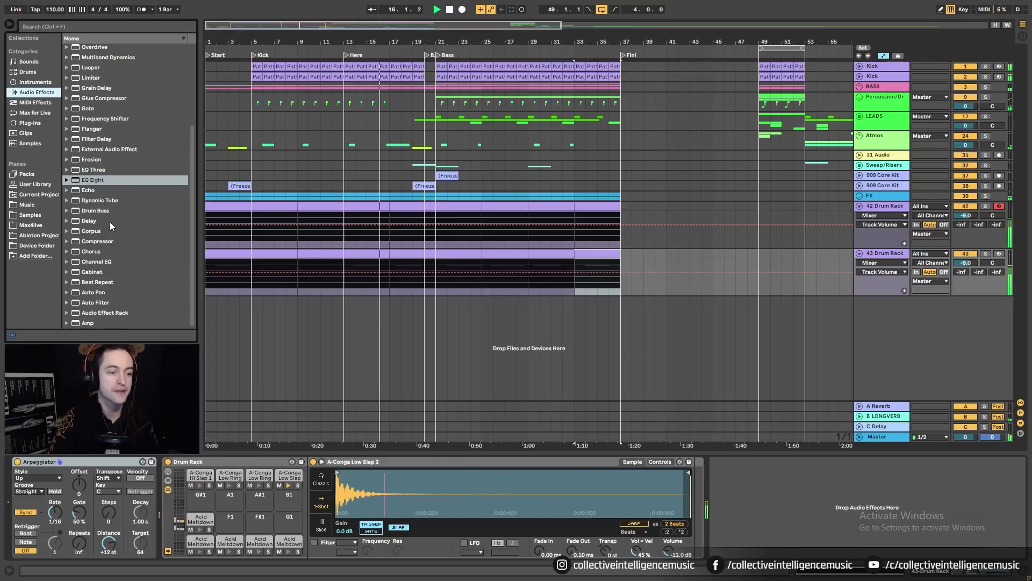
pyautogui.moveTo(98, 221); pyautogui.dragTo(217, 293)
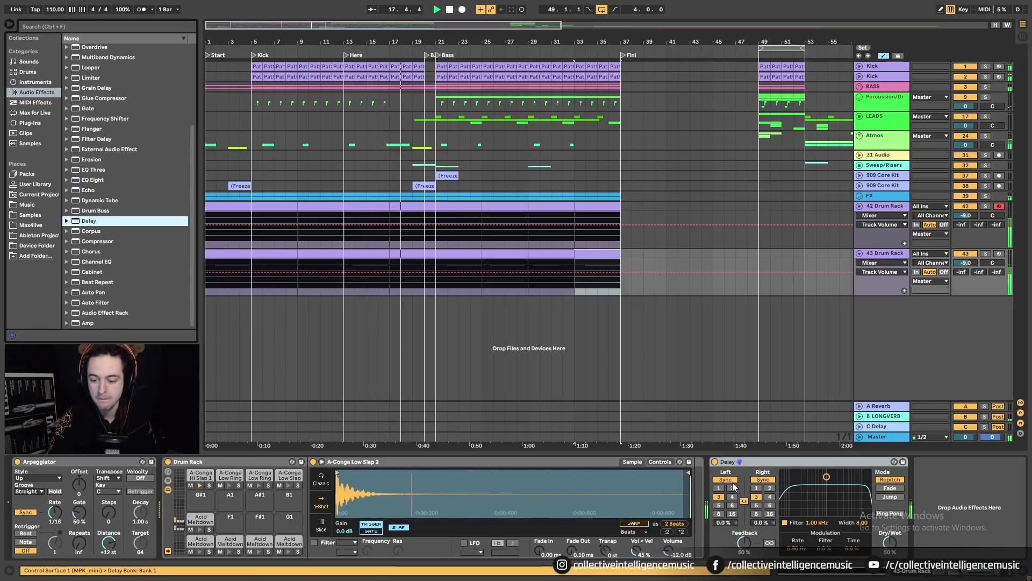
pyautogui.click(762, 480)
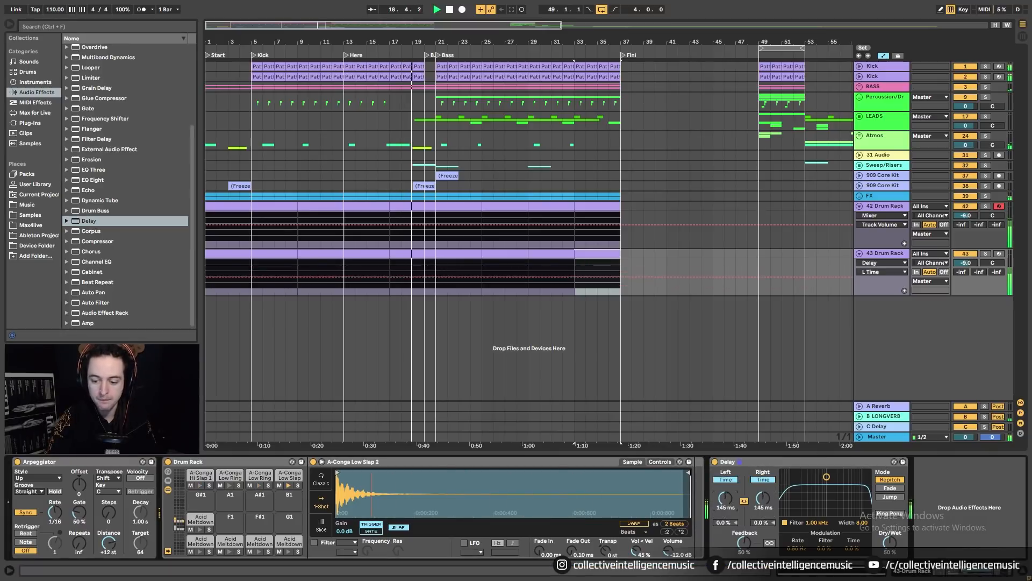
pyautogui.moveTo(725, 498); pyautogui.dragTo(726, 515)
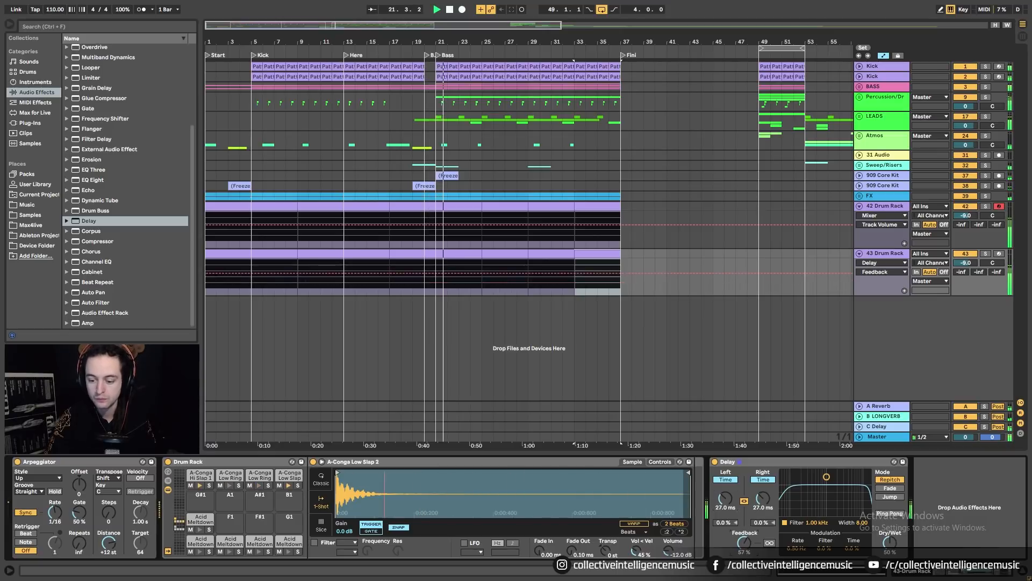
pyautogui.moveTo(749, 544); pyautogui.dragTo(749, 538)
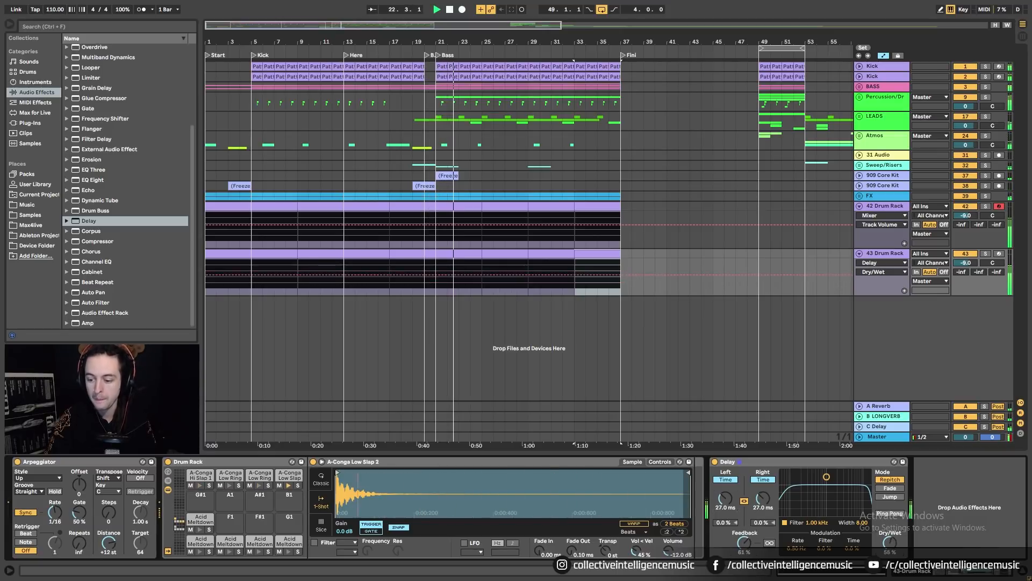
pyautogui.moveTo(890, 547); pyautogui.dragTo(890, 542)
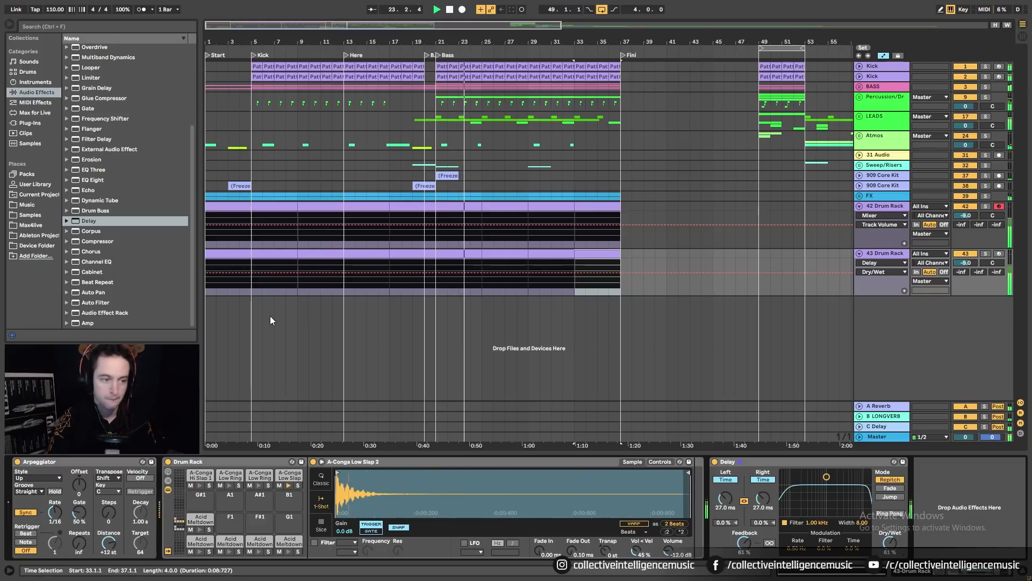
# Solo the duplicated Drum Rack track and add a band-pass Auto Filter with 60% resonance after its Delay
pyautogui.click(985, 253)
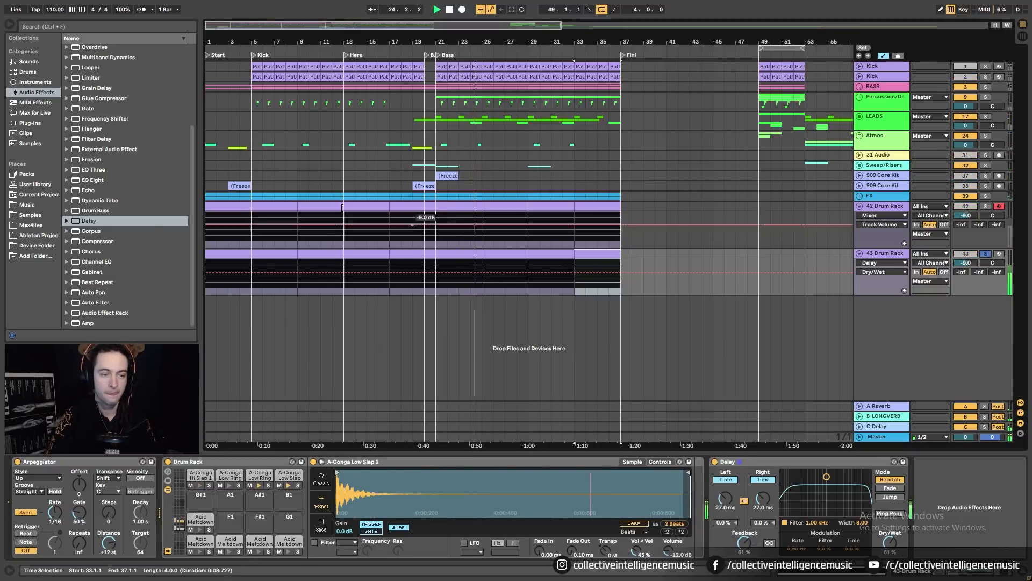
pyautogui.scroll(3, 140, 148)
pyautogui.scroll(4, 141, 149)
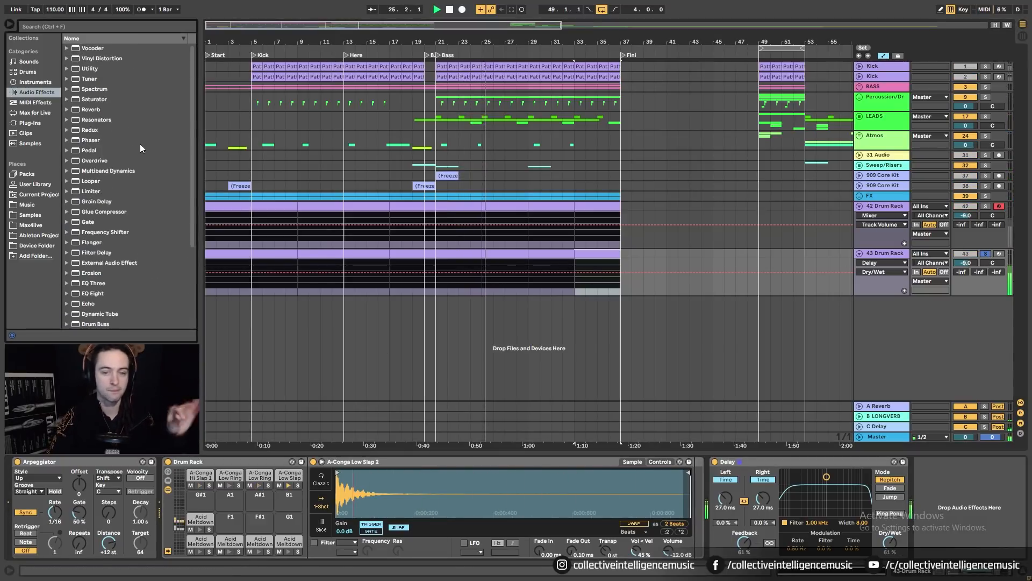
pyautogui.scroll(-6, 141, 146)
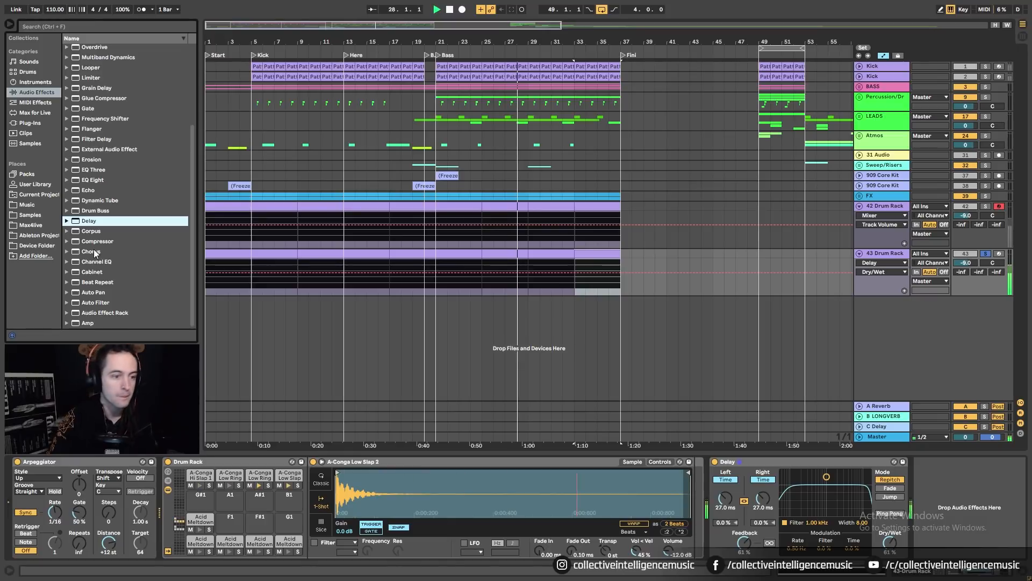
pyautogui.click(96, 304)
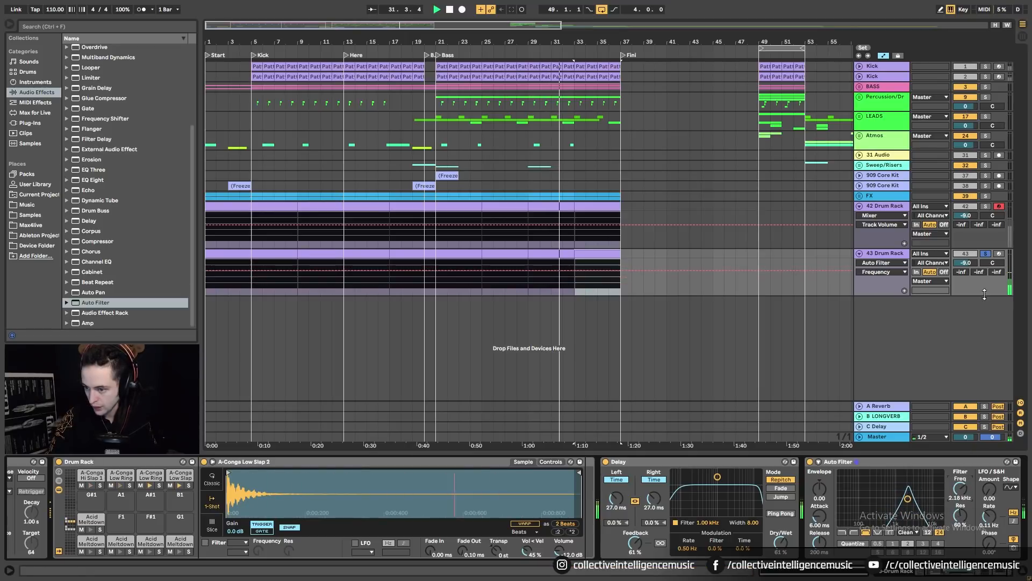
# Set the duplicate track's C Delay send to -1.2 dB and its filter frequency to 497 Hz, unsolo it, and replay from the start
pyautogui.moveTo(996, 272); pyautogui.dragTo(996, 218)
pyautogui.moveTo(959, 487)
pyautogui.mouseDown()
pyautogui.moveTo(960, 522)
pyautogui.moveTo(965, 446)
pyautogui.moveTo(960, 494)
pyautogui.mouseUp()
pyautogui.click(986, 253)
pyautogui.click(233, 254)
pyautogui.press('space')
pyautogui.press('space')
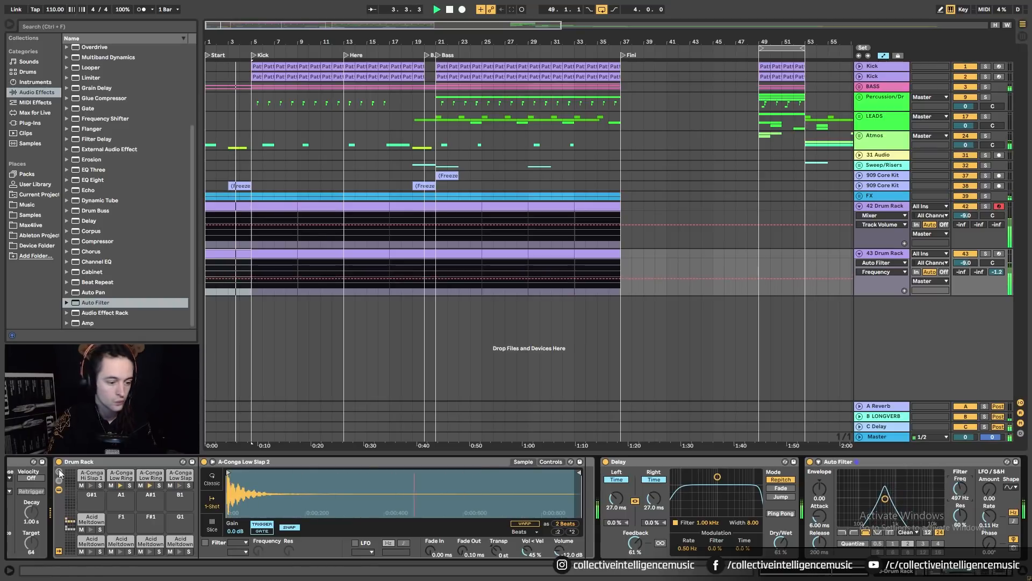
# Collapse the Drum Rack and Delay devices on the duplicated track and bring the Arpeggiator into view
pyautogui.doubleClick(107, 461)
pyautogui.doubleClick(108, 461)
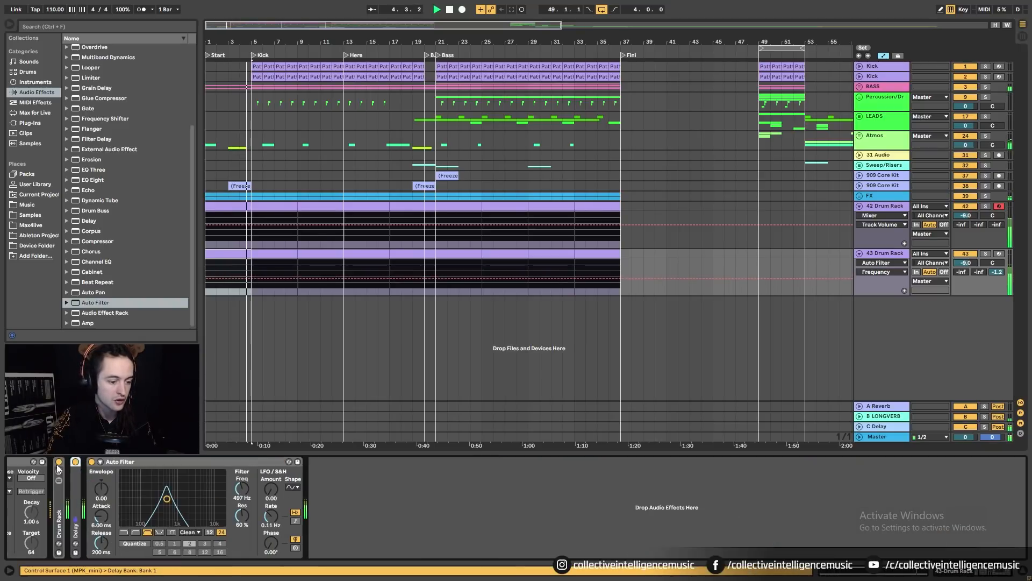
pyautogui.click(20, 467)
# Try a 1/8 Arpeggiator rate while sweeping the Auto Filter frequency between 156 Hz and 719 Hz
pyautogui.moveTo(50, 514); pyautogui.dragTo(50, 503)
pyautogui.moveTo(349, 499)
pyautogui.mouseDown()
pyautogui.moveTo(349, 473)
pyautogui.moveTo(350, 499)
pyautogui.mouseUp()
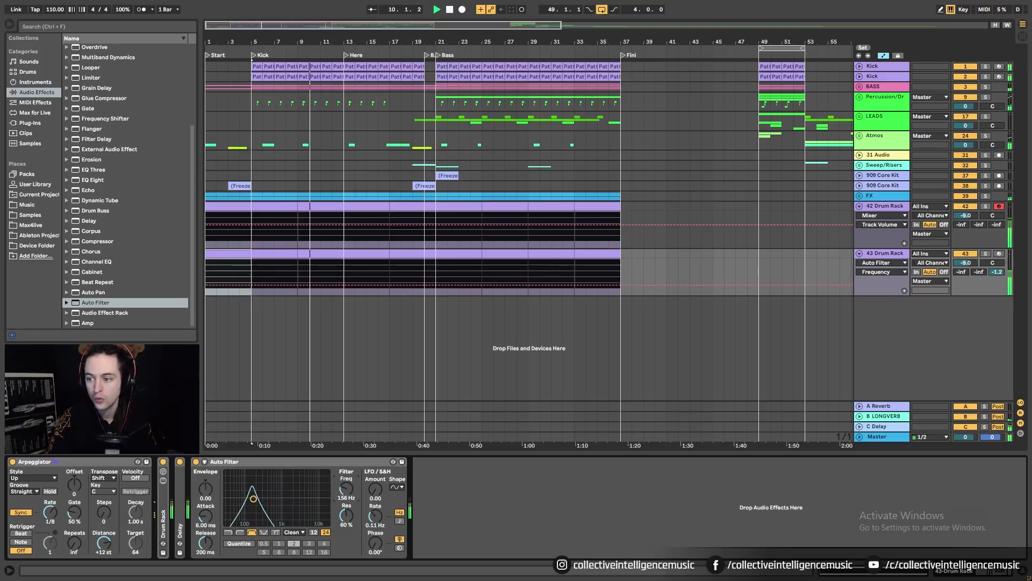
pyautogui.moveTo(347, 492); pyautogui.dragTo(347, 489)
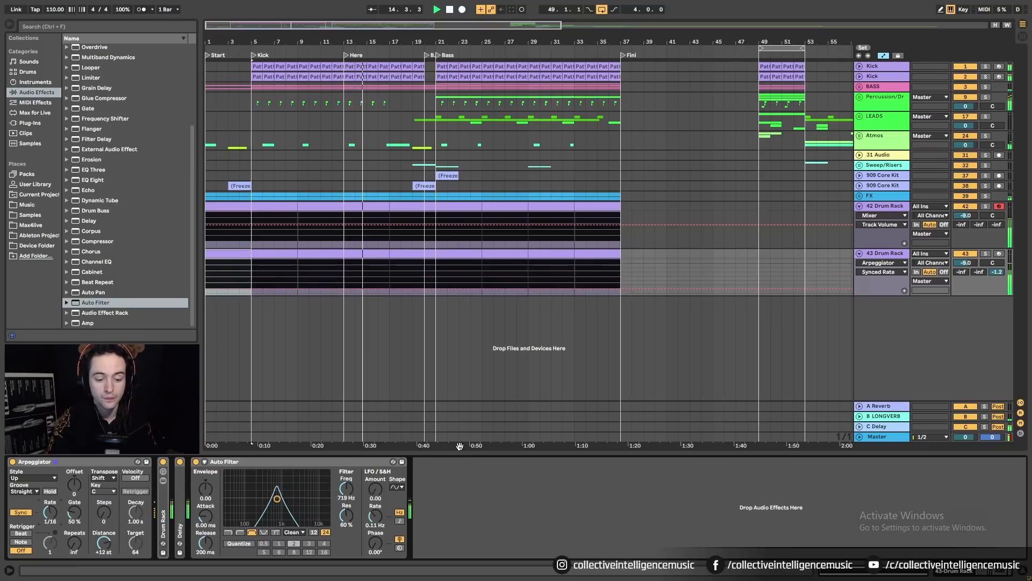
# Deactivate the original Drum Rack track and raise the duplicate's Auto Filter frequency to 4.09 kHz
pyautogui.click(965, 207)
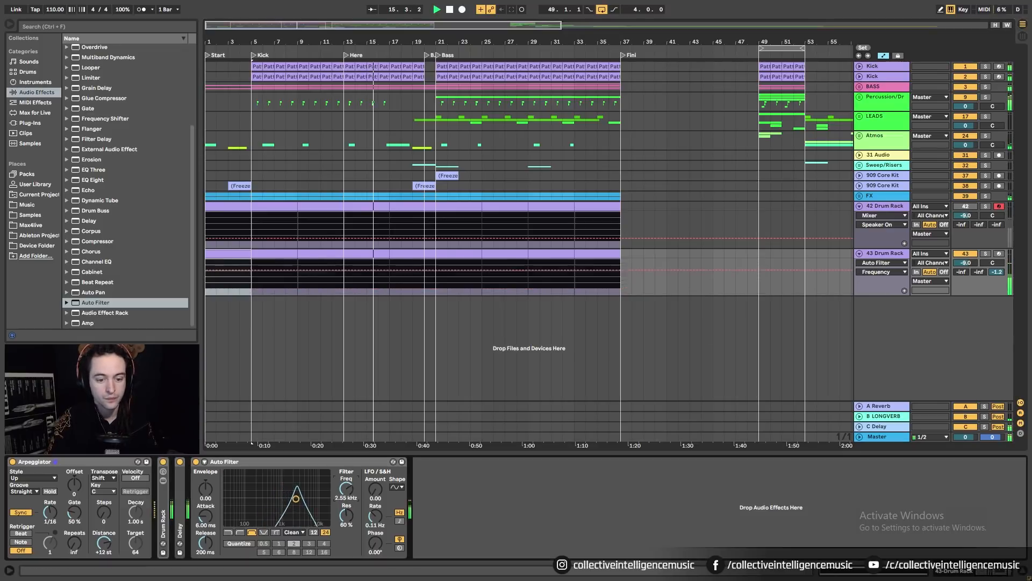
pyautogui.moveTo(343, 491); pyautogui.dragTo(345, 466)
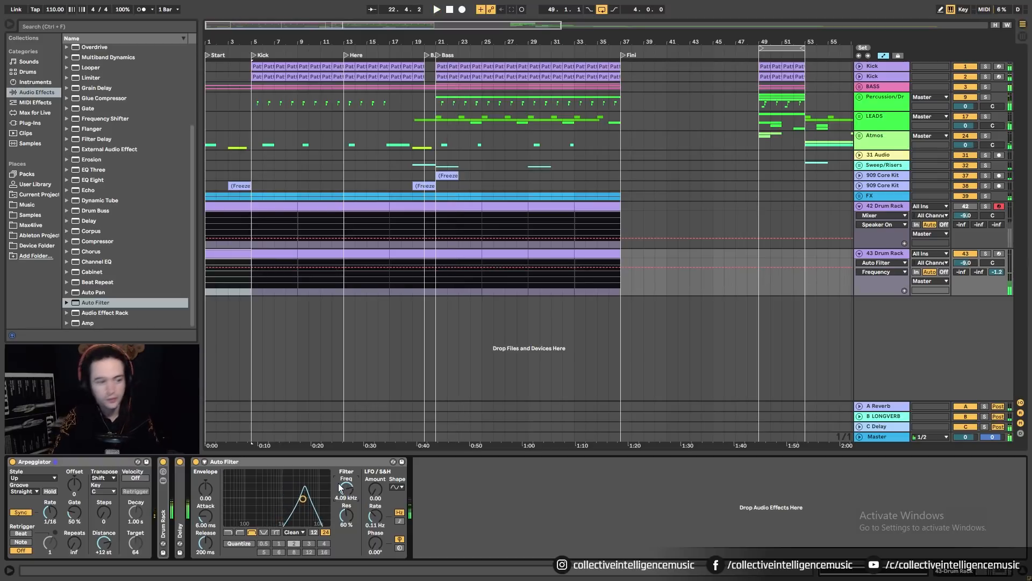
# Add EQ Eight after the Auto Filter with a low cut at 288 Hz on band 2, and sweep the filter frequency to 2.29 kHz
pyautogui.click(98, 181)
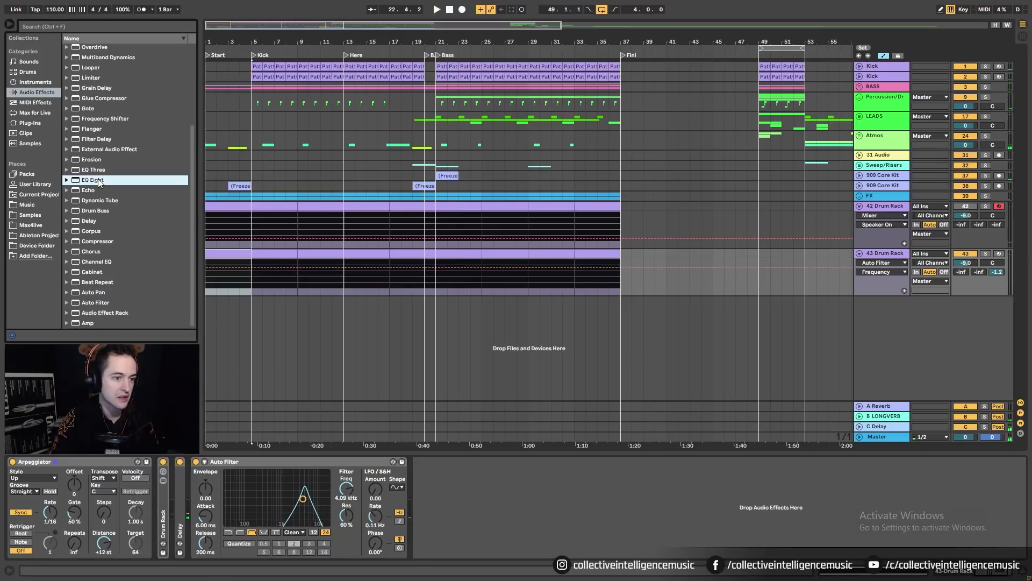
pyautogui.moveTo(97, 181); pyautogui.dragTo(500, 516)
pyautogui.press('space')
pyautogui.click(476, 545)
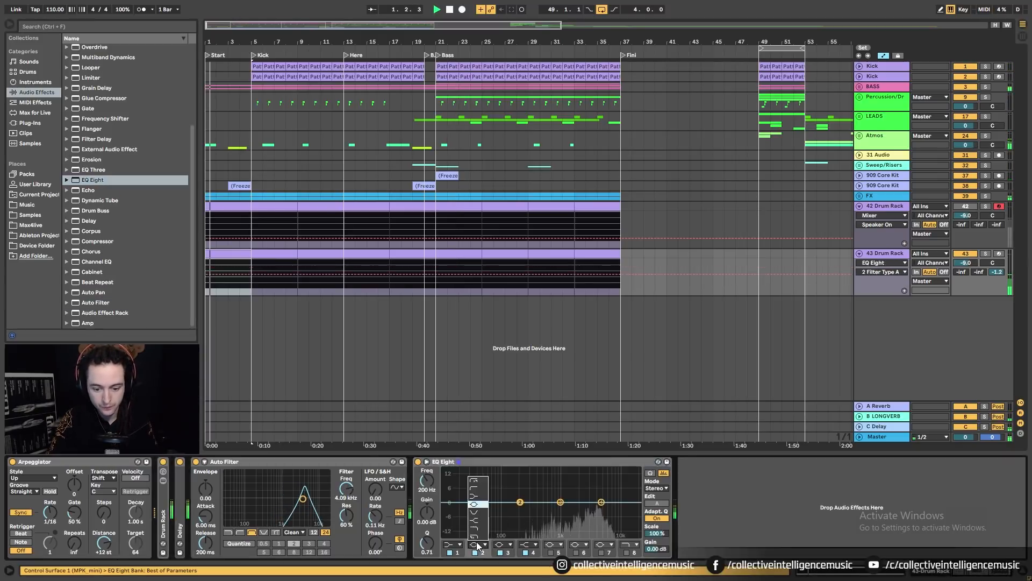
pyautogui.click(475, 489)
pyautogui.moveTo(427, 480); pyautogui.dragTo(427, 475)
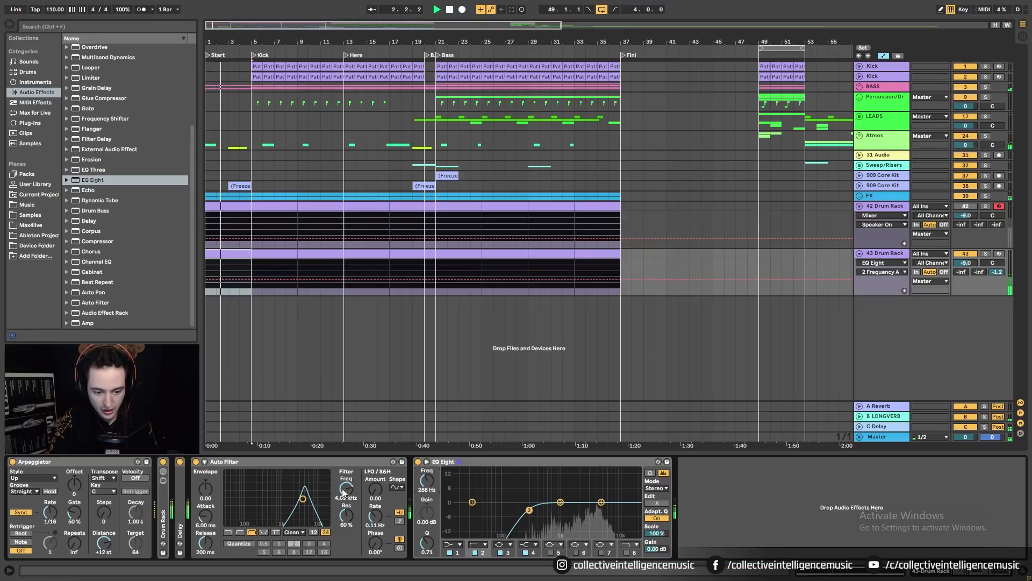
pyautogui.moveTo(344, 492)
pyautogui.mouseDown()
pyautogui.moveTo(344, 510)
pyautogui.moveTo(344, 478)
pyautogui.moveTo(344, 507)
pyautogui.mouseUp()
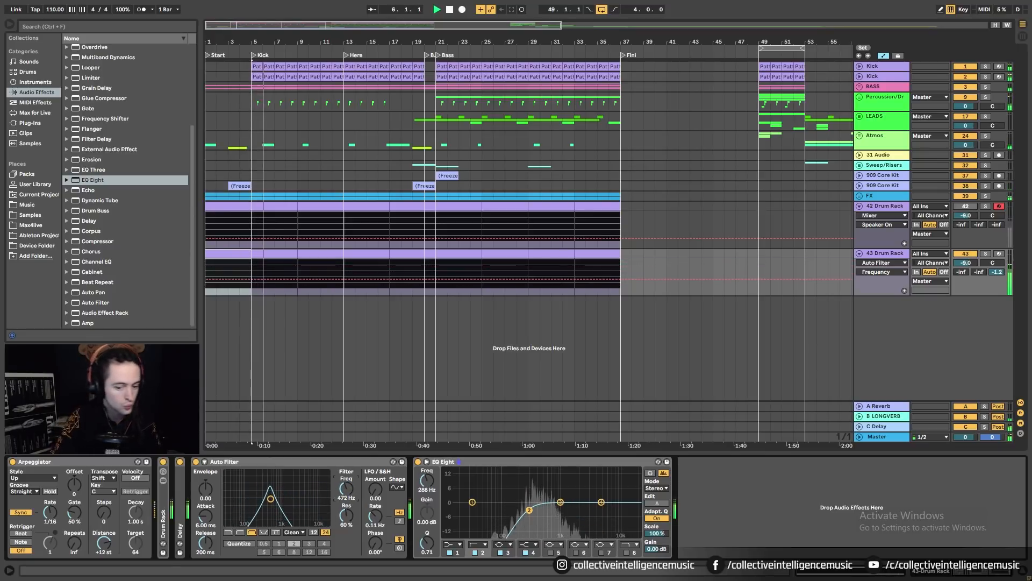
pyautogui.moveTo(346, 487); pyautogui.dragTo(346, 462)
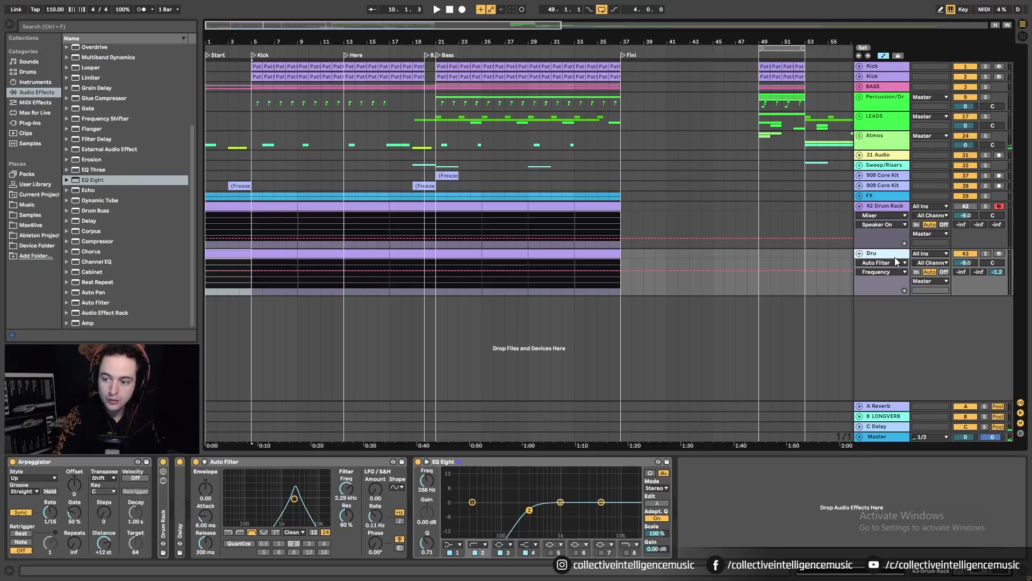
# Rename the duplicated Drum Rack track Drum FX and the original Drum Rack track Bong
pyautogui.click(890, 210)
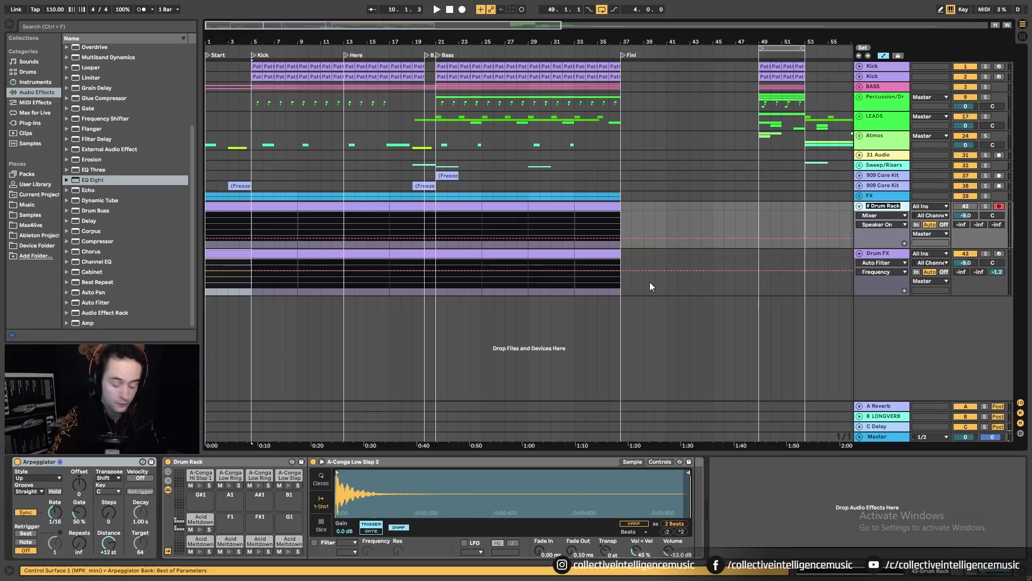
pyautogui.write('Bong')
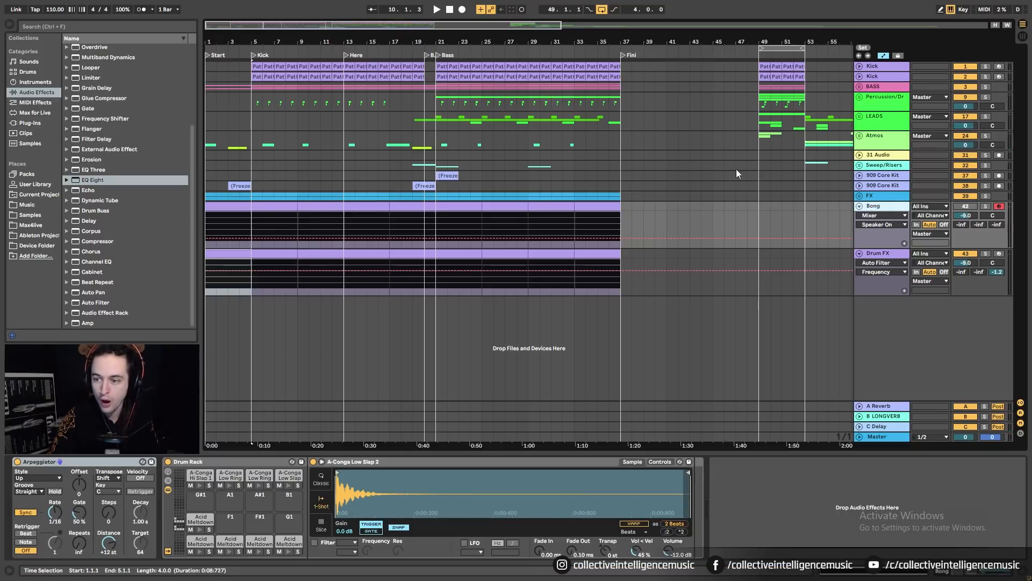
# Duplicate the Drum FX track
pyautogui.rightClick(894, 308)
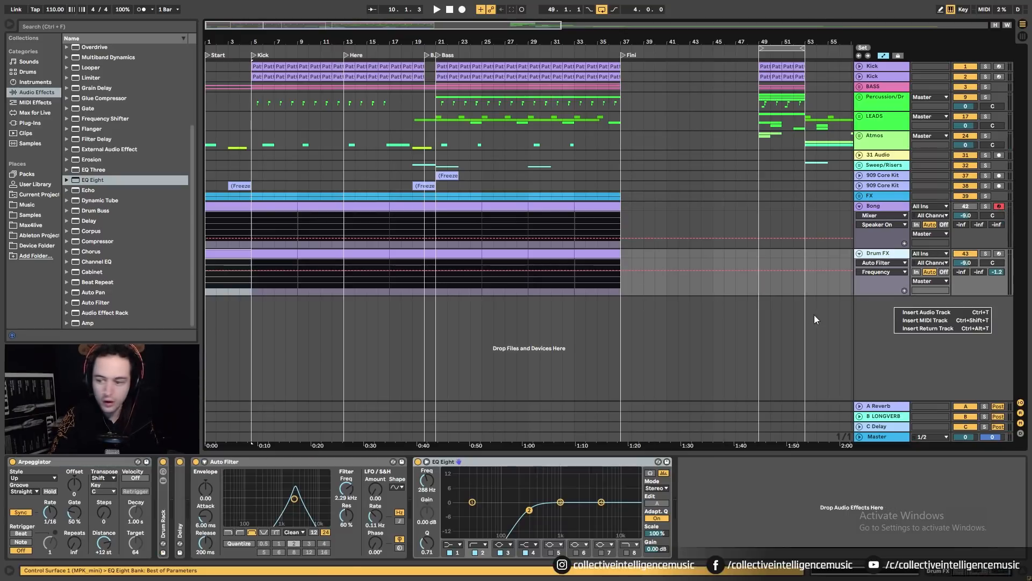
pyautogui.click(881, 253)
pyautogui.hotkey('ctrl', 'd')
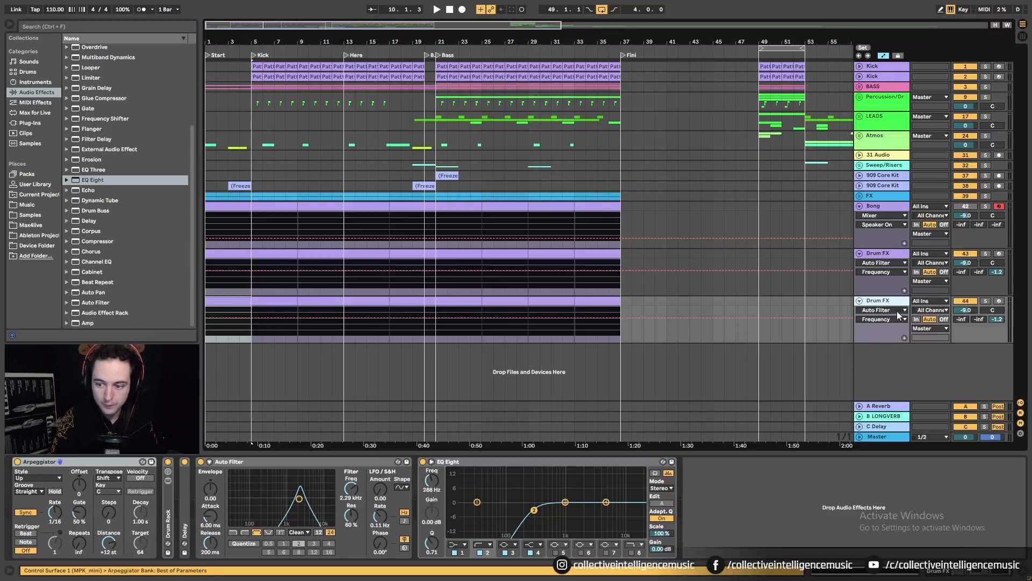
# Transpose all notes in the first clip of the new Drum FX track down to C1–E1 so they trigger the Acid Meltdown samples
pyautogui.doubleClick(290, 303)
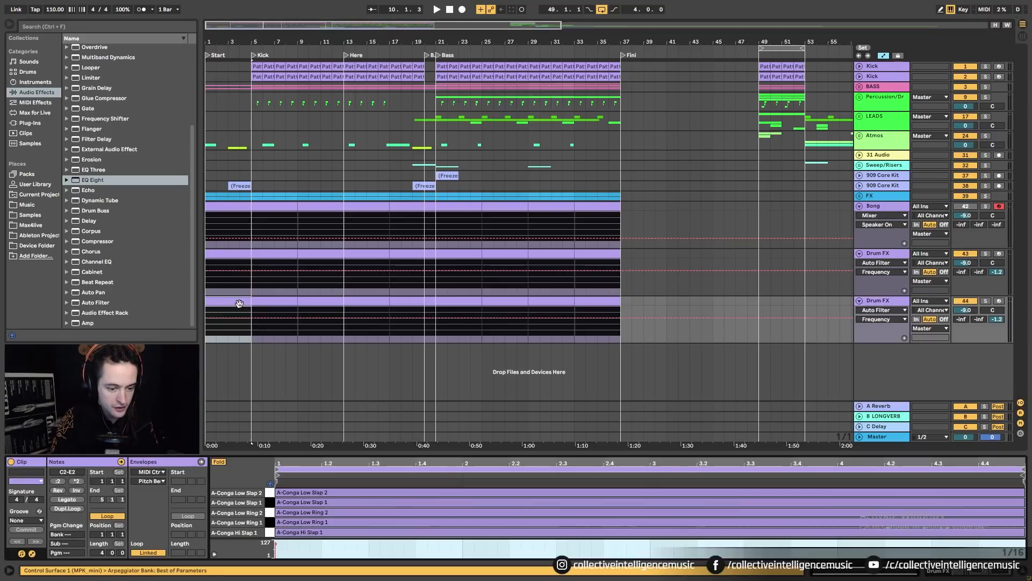
pyautogui.click(312, 493)
pyautogui.hotkey('ctrl', 'a')
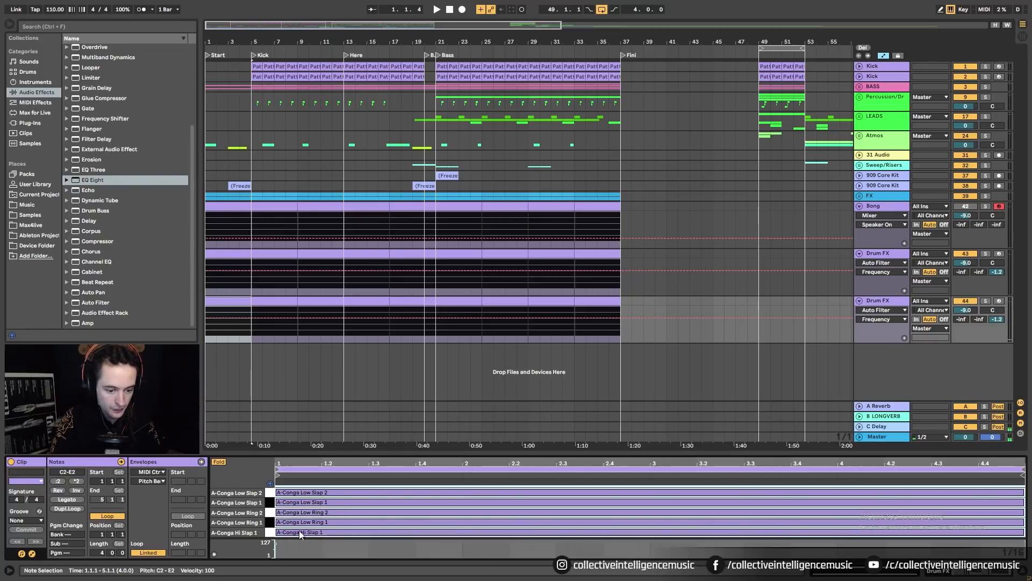
pyautogui.click(221, 463)
pyautogui.hotkey('shift', 'Down')
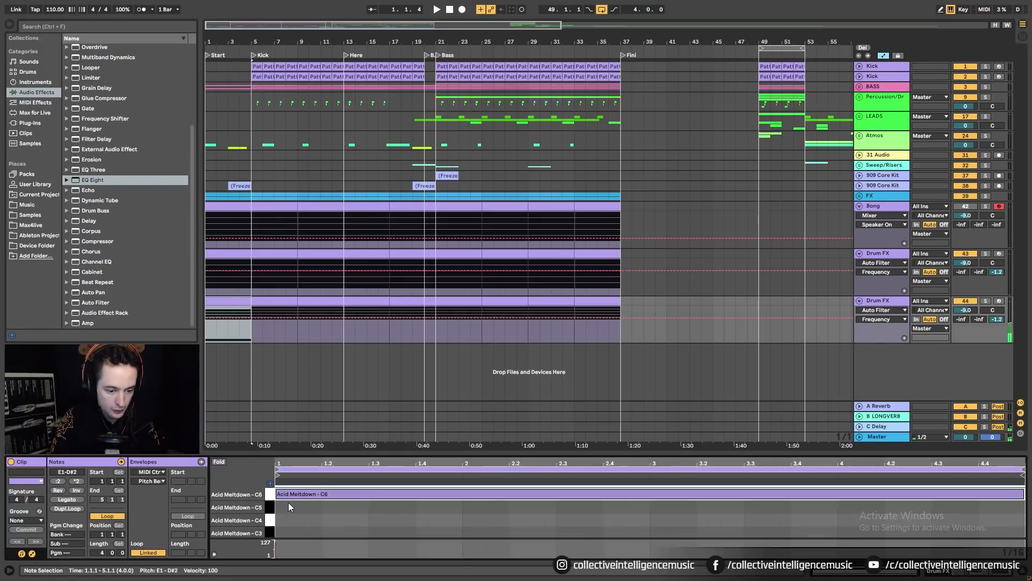
pyautogui.scroll(3, 290, 503)
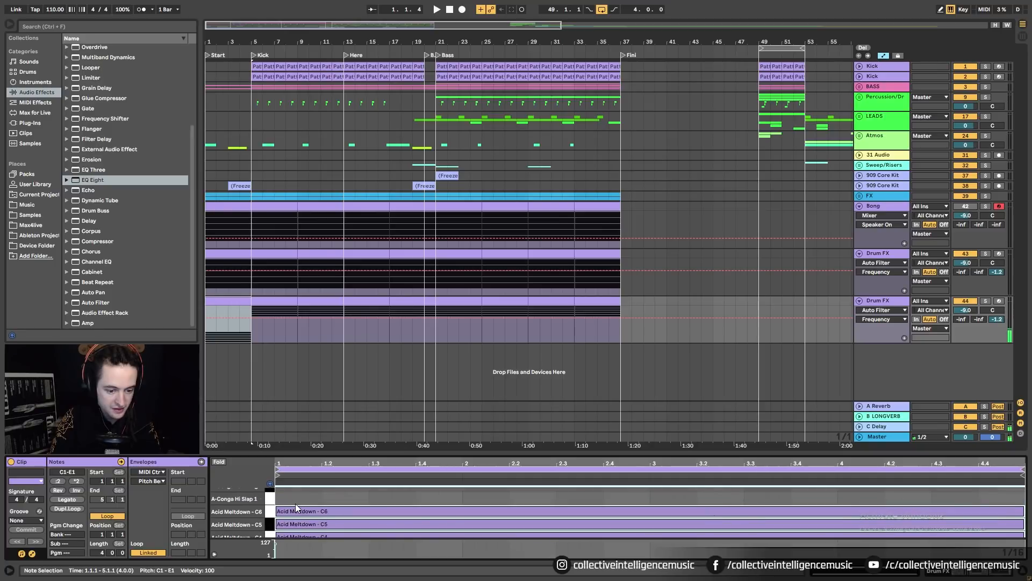
# Duplicate the transposed clip repeatedly along the new Drum FX track up to the Fini marker, replacing the old clips
pyautogui.click(244, 302)
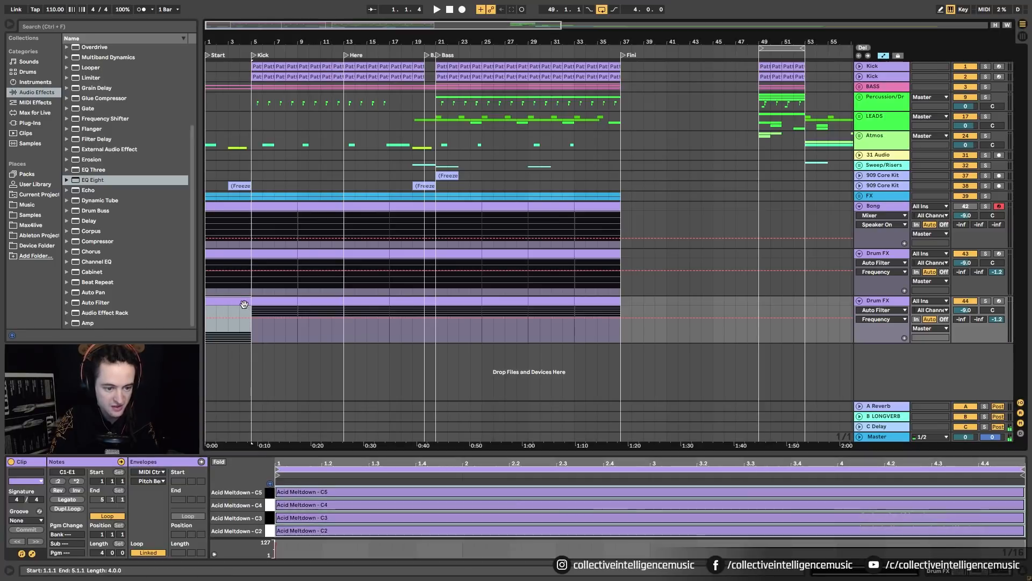
pyautogui.hotkey('ctrl', 'd')
pyautogui.hotkey('ctrl', 'd')
pyautogui.hotkey('ctrl', 'd')
pyautogui.hotkey('ctrl', 'd')
pyautogui.hotkey('ctrl', 'd')
pyautogui.hotkey('ctrl', 'd')
pyautogui.hotkey('ctrl', 'd')
pyautogui.hotkey('ctrl', 'd')
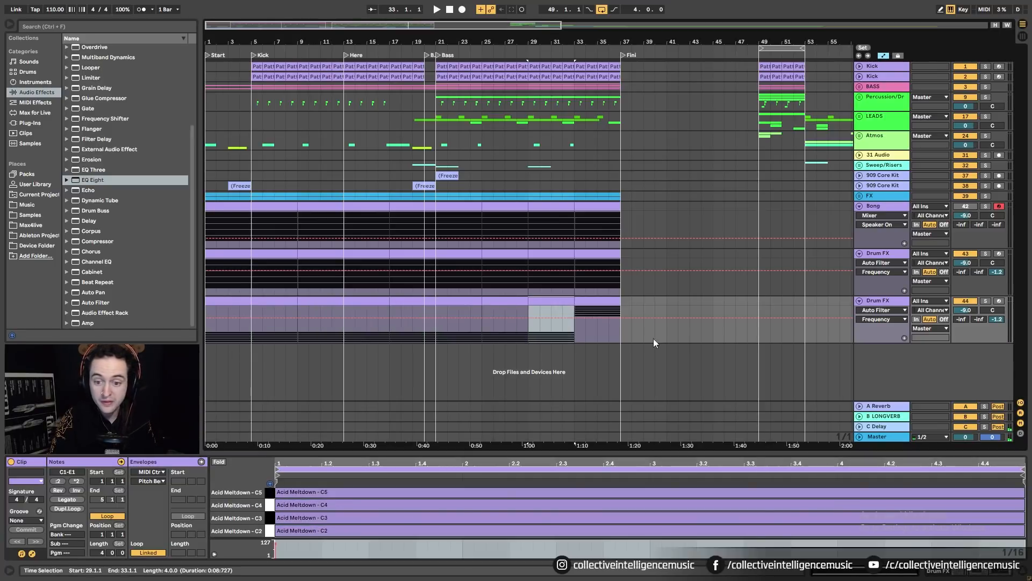
# Solo the new Drum FX track and play it from the start
pyautogui.click(217, 303)
pyautogui.press('space')
pyautogui.click(217, 301)
pyautogui.press('space')
pyautogui.press('space')
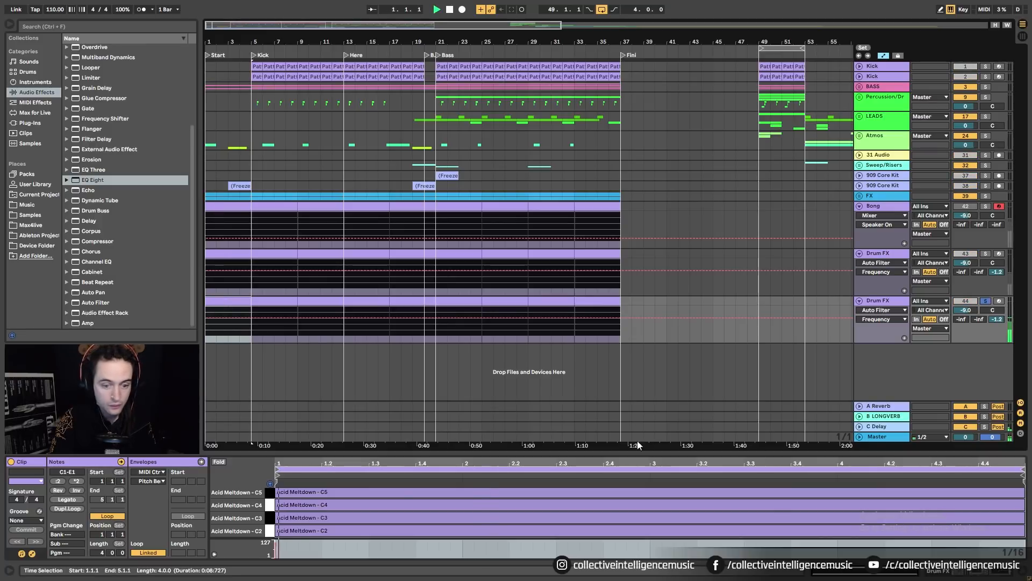
# Expand the new track's Drum Rack and lower the A-Conga Low Slap 2 volume to -36 dB while replaying
pyautogui.click(938, 571)
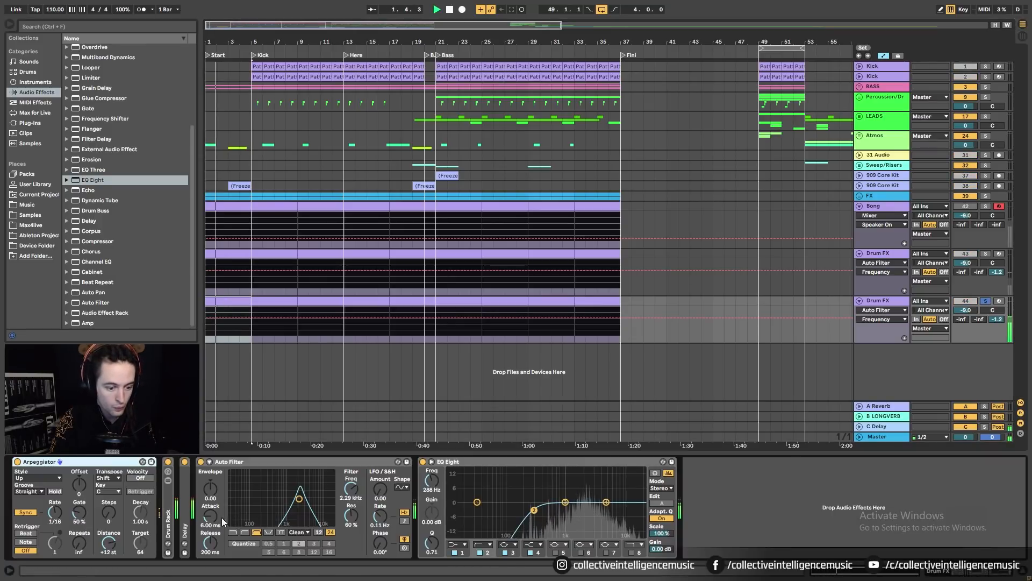
pyautogui.doubleClick(168, 516)
pyautogui.press('space')
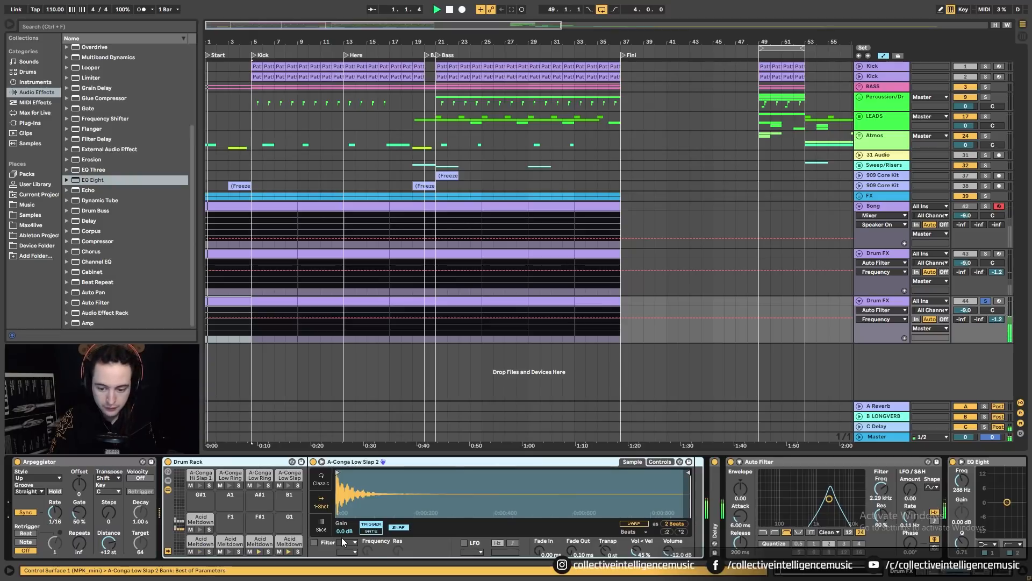
pyautogui.moveTo(669, 550); pyautogui.dragTo(669, 566)
pyautogui.press('space')
pyautogui.press('space')
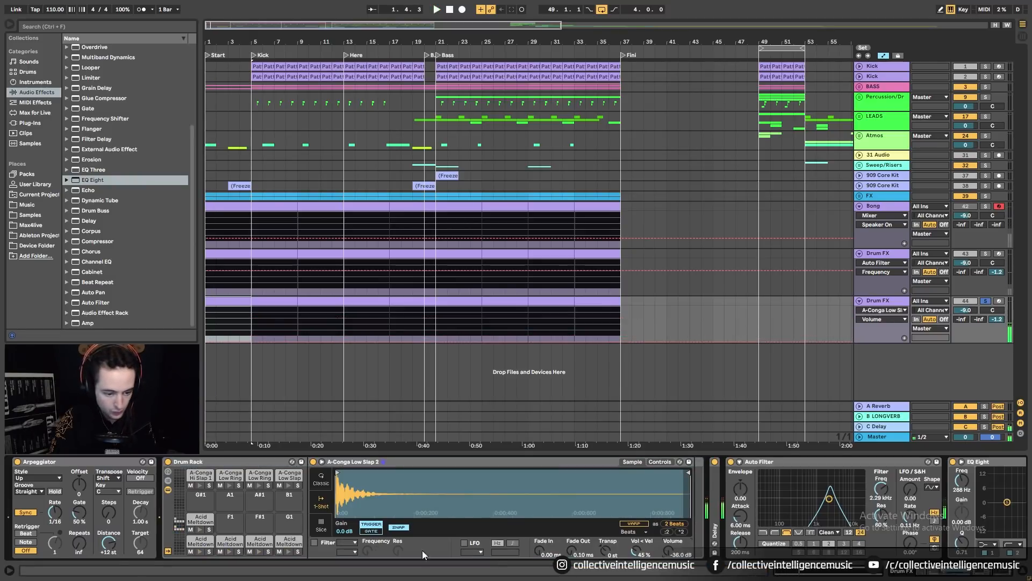
# Go through the Acid Meltdown pads and set the volume of the C6 and C2 samples to -20 dB
pyautogui.click(202, 518)
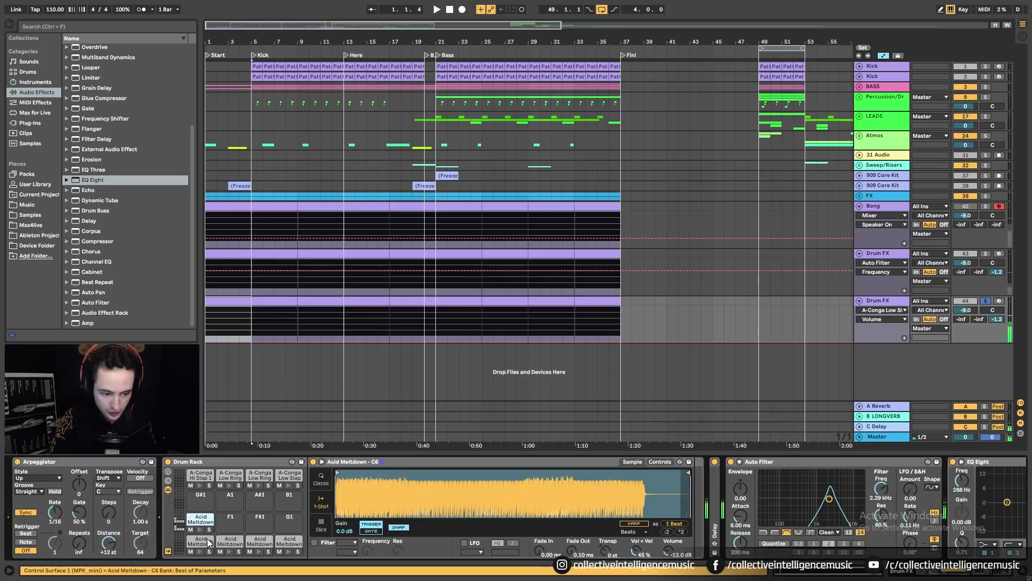
pyautogui.click(209, 542)
pyautogui.click(232, 544)
pyautogui.click(270, 544)
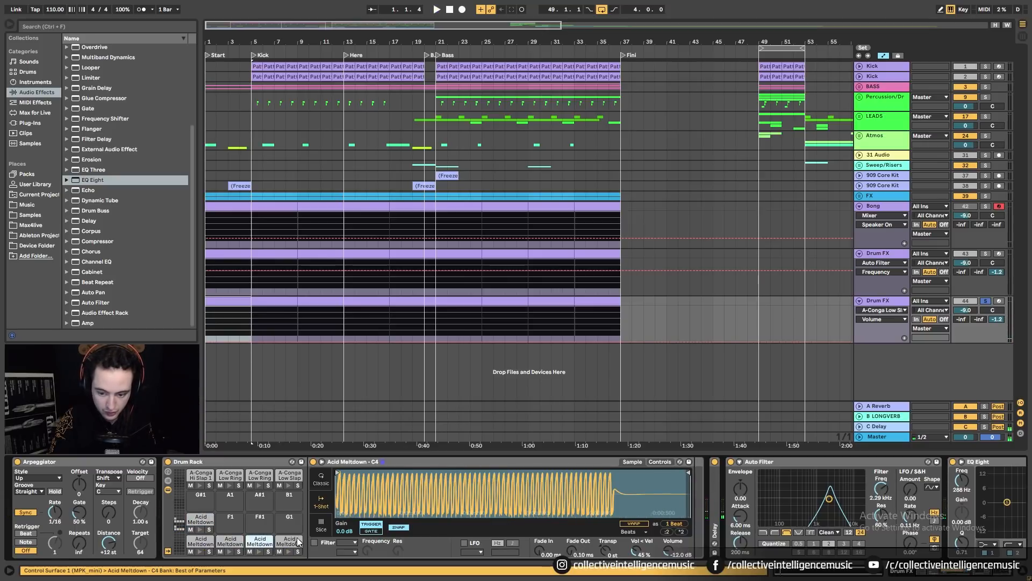
pyautogui.click(290, 544)
pyautogui.click(190, 521)
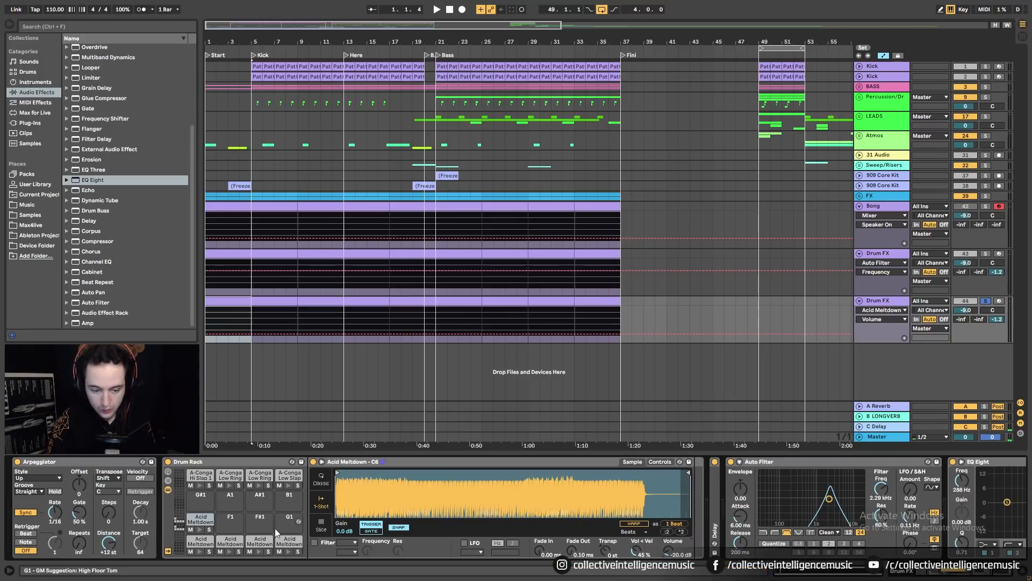
pyautogui.click(192, 544)
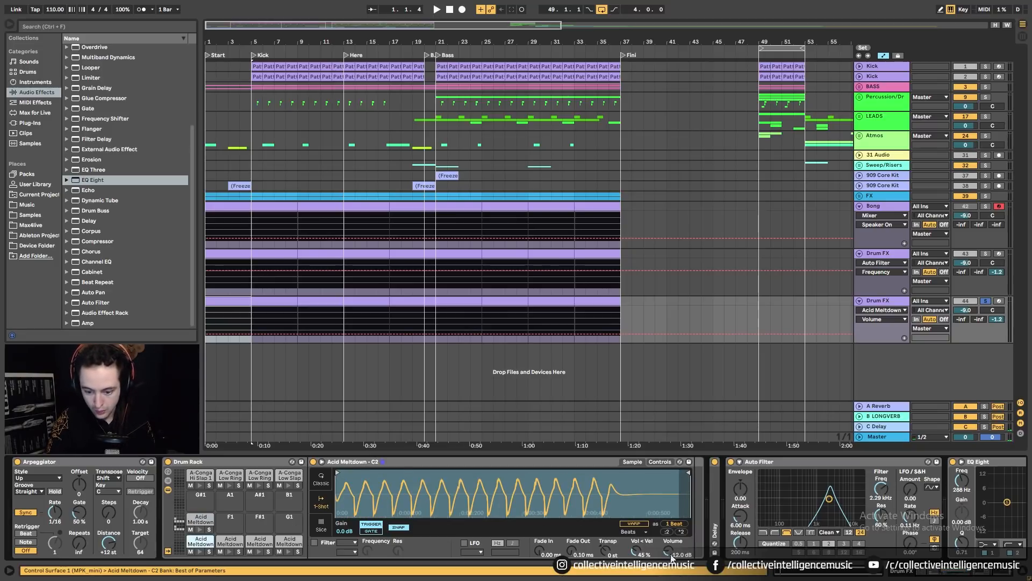
pyautogui.click(668, 549)
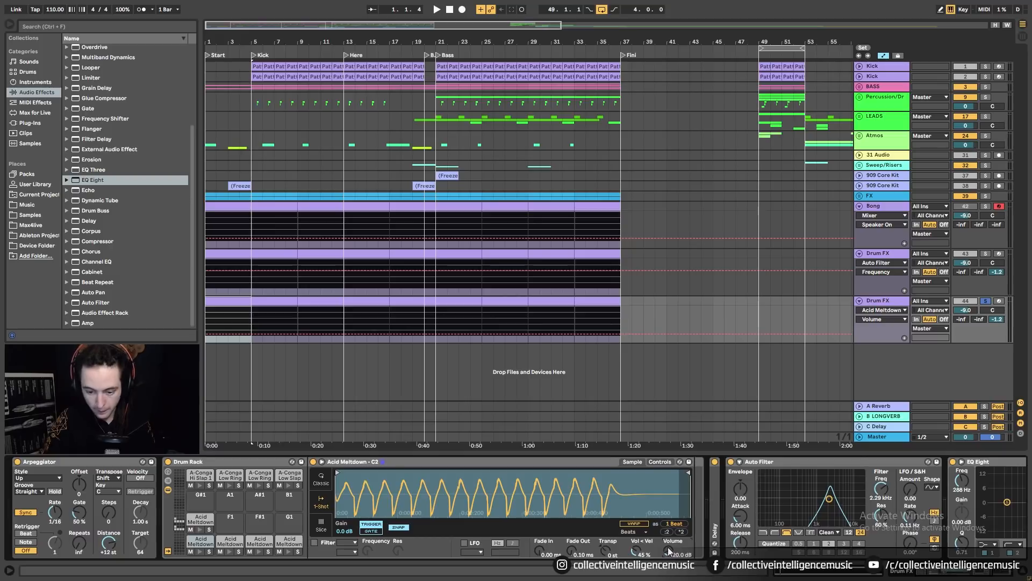
# Set the volume of the Acid Meltdown C3, C4 and C5 samples to -20 dB and replay the track
pyautogui.click(230, 542)
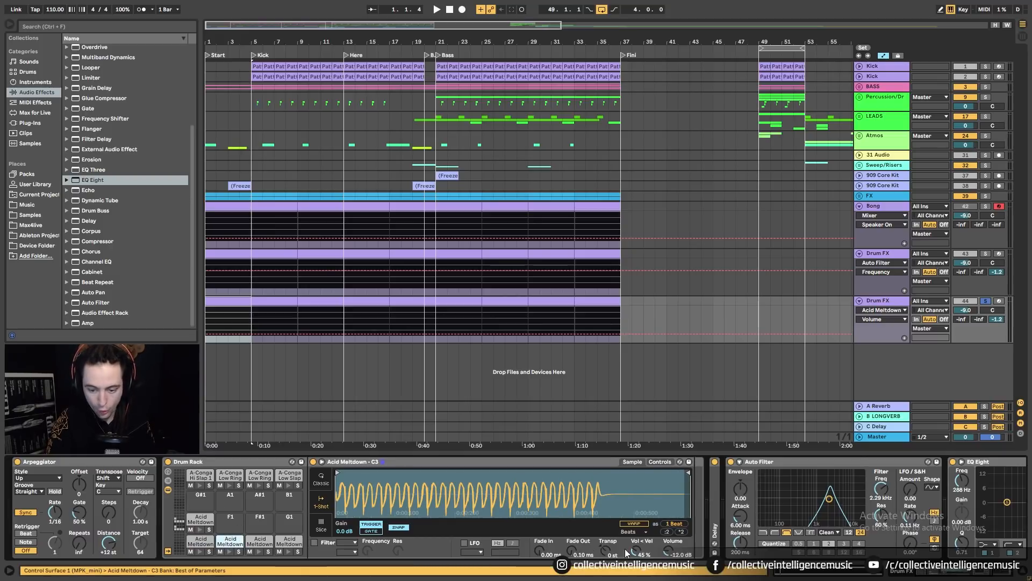
pyautogui.click(672, 550)
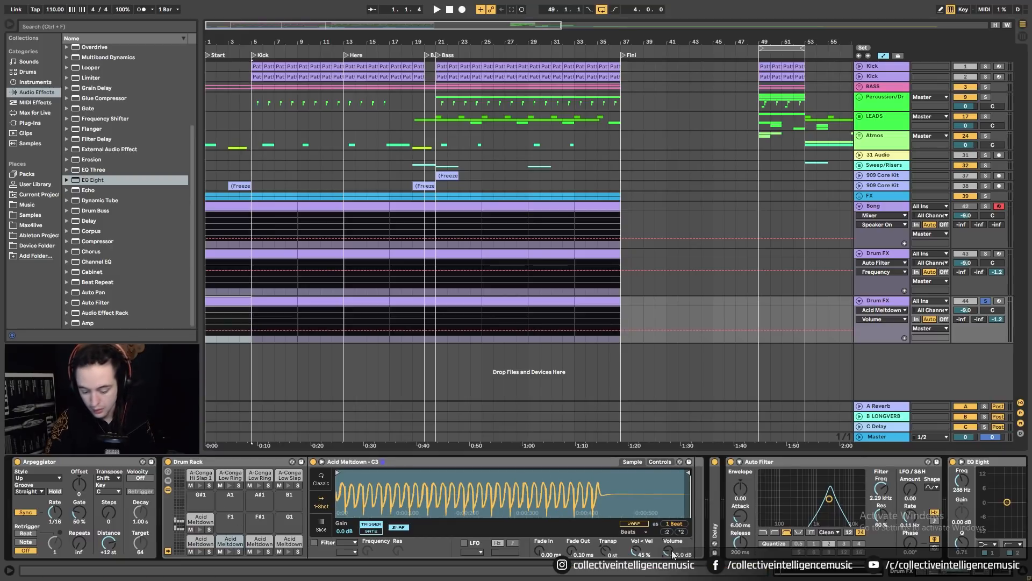
pyautogui.write('-20')
pyautogui.press('Return')
pyautogui.click(272, 544)
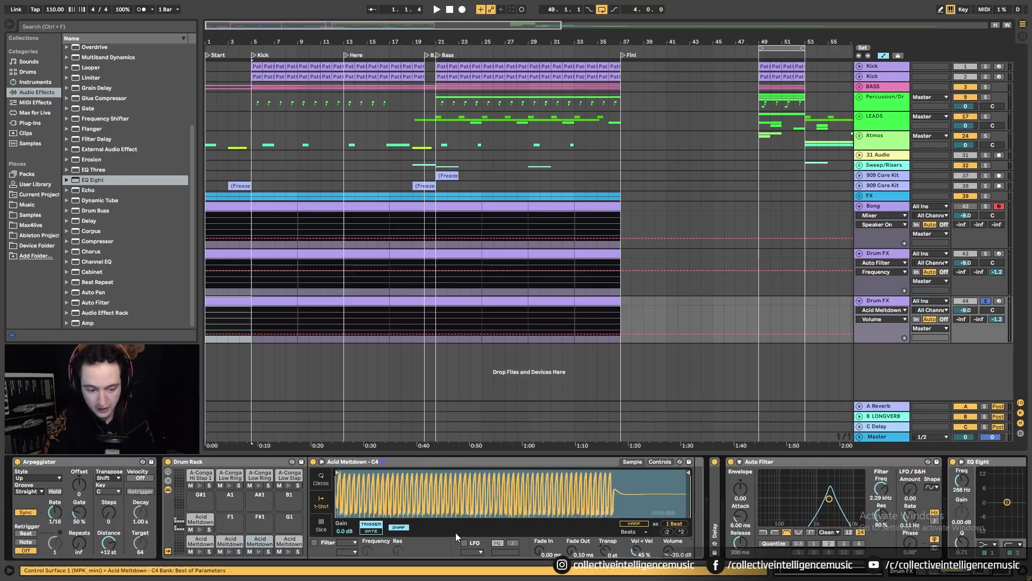
pyautogui.click(287, 545)
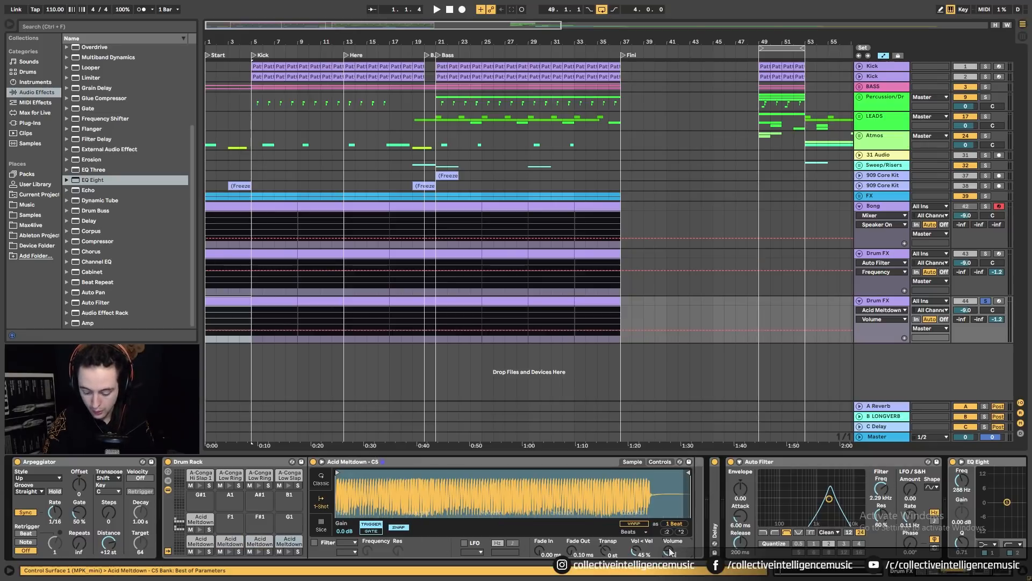
pyautogui.press('space')
pyautogui.moveTo(669, 548); pyautogui.dragTo(669, 575)
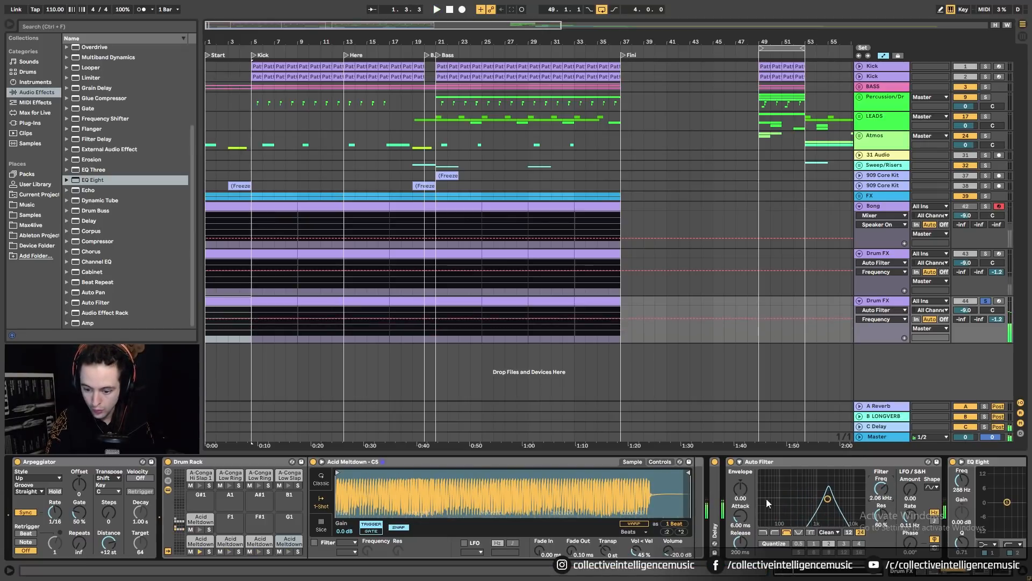
# Expand the Delay and try Auto Filter frequencies of 799 Hz, 888 Hz and 524 Hz while replaying the track
pyautogui.doubleClick(718, 489)
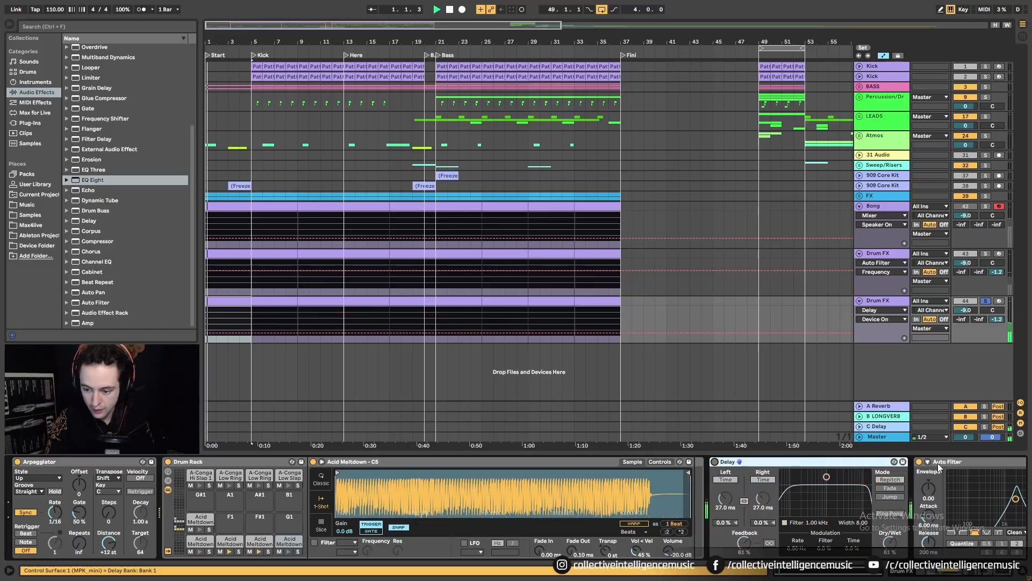
pyautogui.click(988, 462)
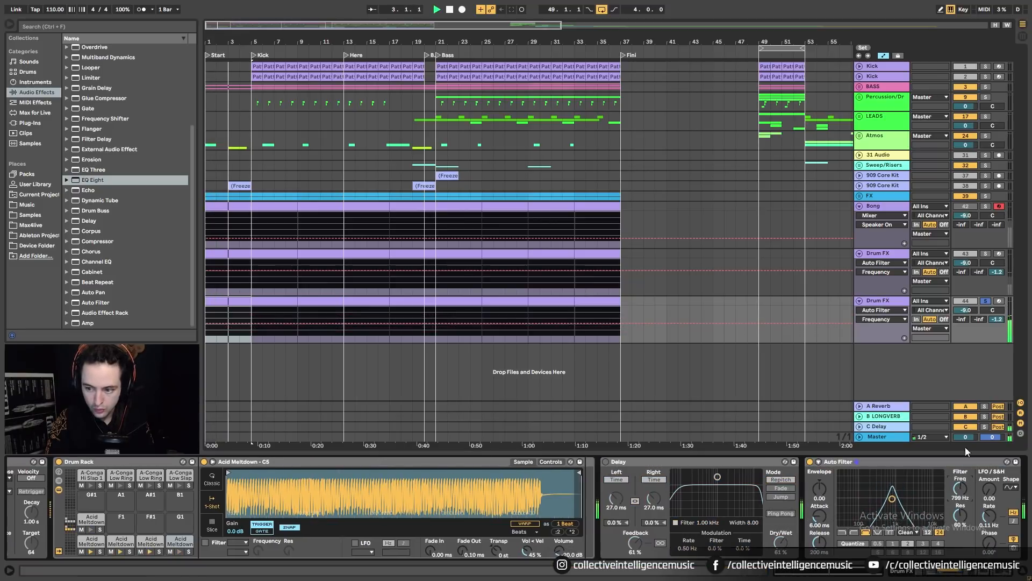
pyautogui.press('space')
pyautogui.press('space')
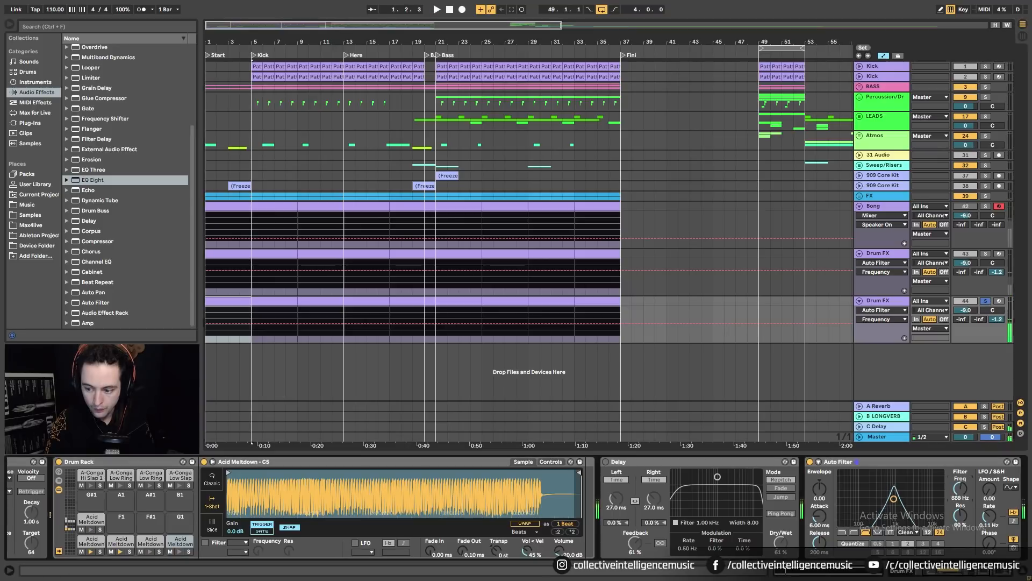
pyautogui.press('space')
pyautogui.moveTo(960, 488); pyautogui.dragTo(960, 463)
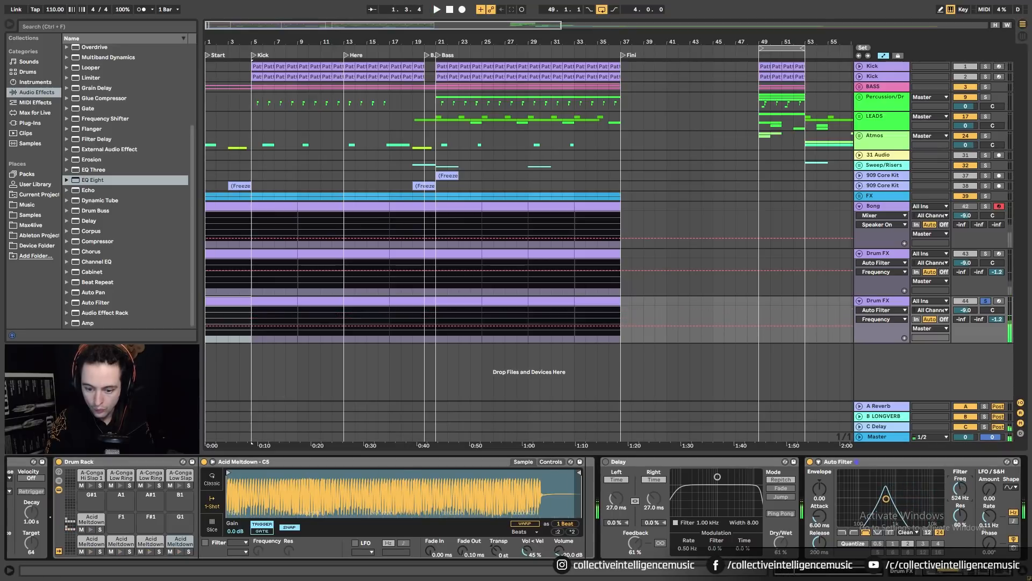
# Delete the Delay from the new Drum FX track, set the Auto Filter frequency to 1.96 kHz, and replay
pyautogui.click(731, 463)
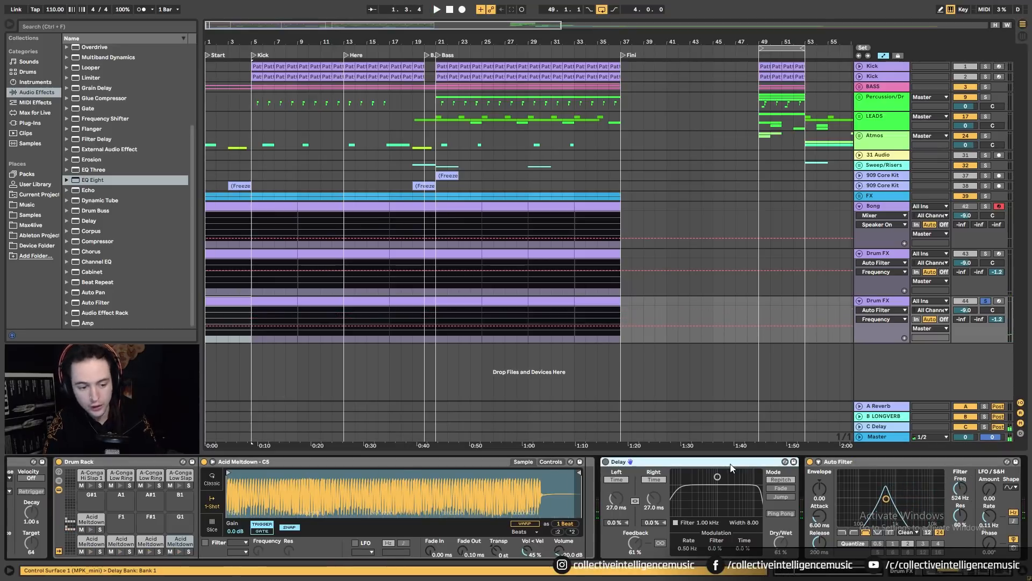
pyautogui.press('Delete')
pyautogui.moveTo(753, 487)
pyautogui.mouseDown()
pyautogui.moveTo(753, 469)
pyautogui.moveTo(754, 485)
pyautogui.mouseUp()
pyautogui.press('space')
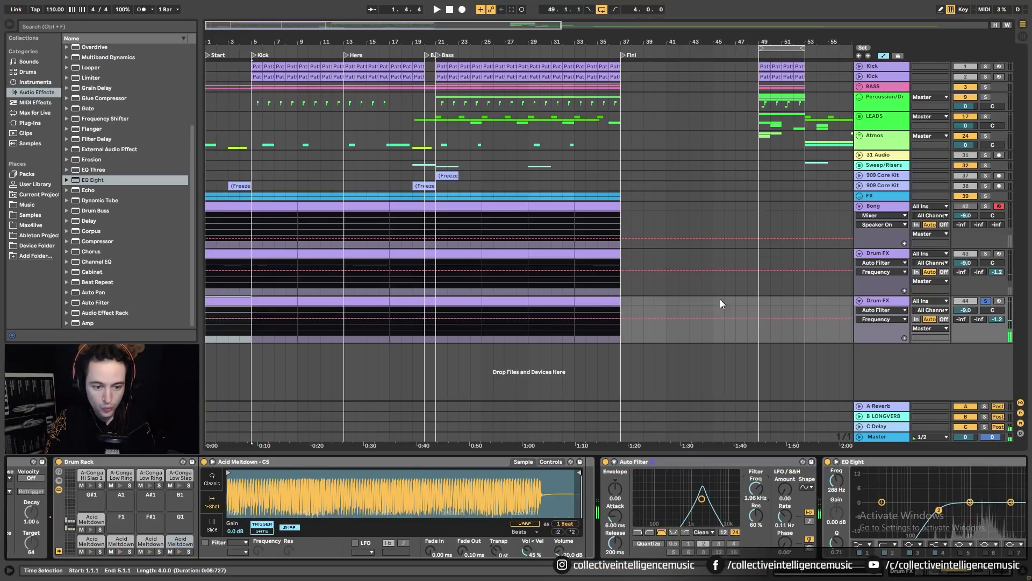
# Unsolo the lower Drum FX track and play the arrangement while sweeping its Auto Filter frequency down to 552 Hz
pyautogui.click(985, 301)
pyautogui.press('space')
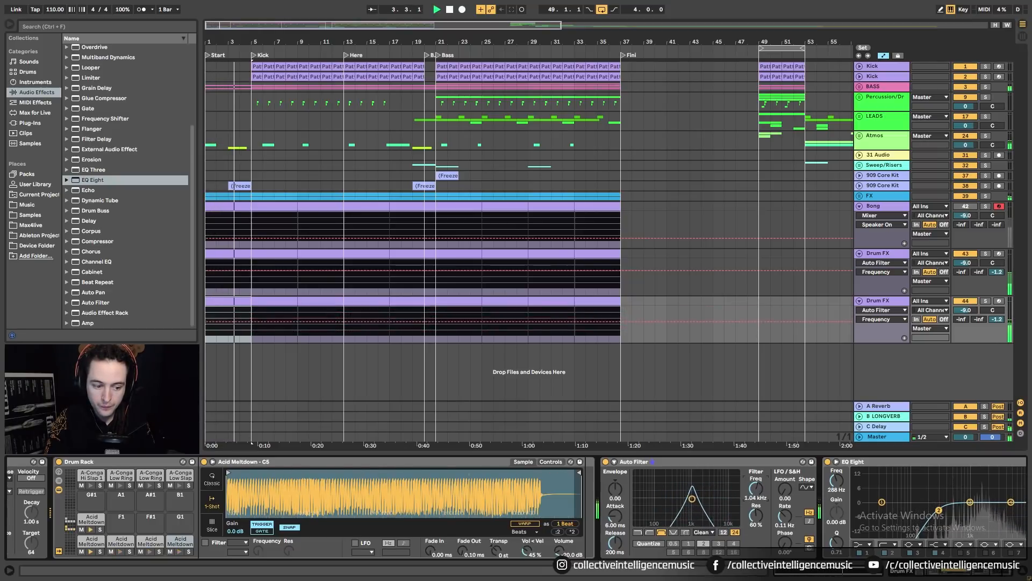
pyautogui.press('space')
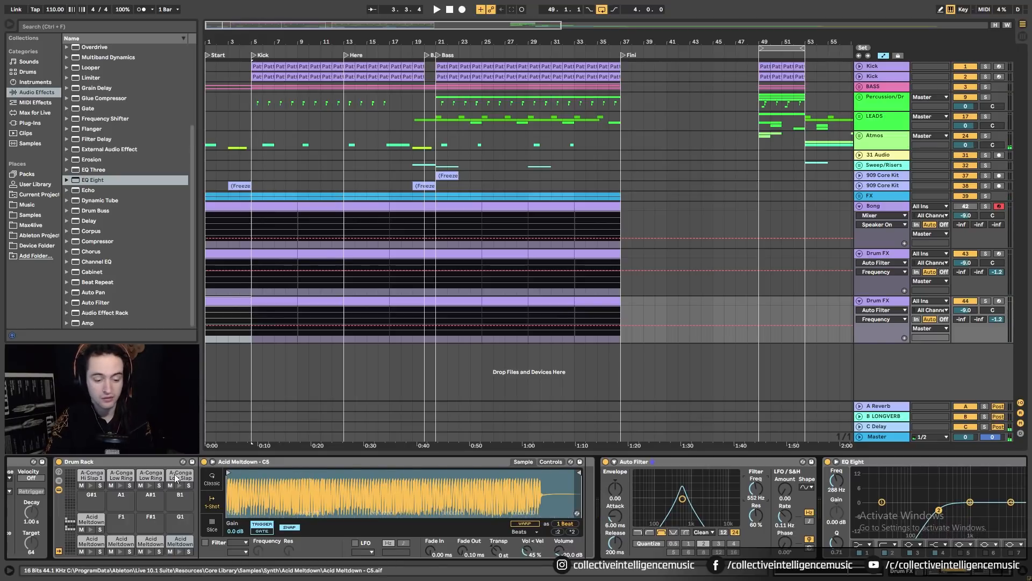
# Fold the Drum Rack, set the Arpeggiator groove to Swing 32, and replay while sweeping the Auto Filter frequency up to 4.55 kHz
pyautogui.click(125, 459)
pyautogui.doubleClick(126, 458)
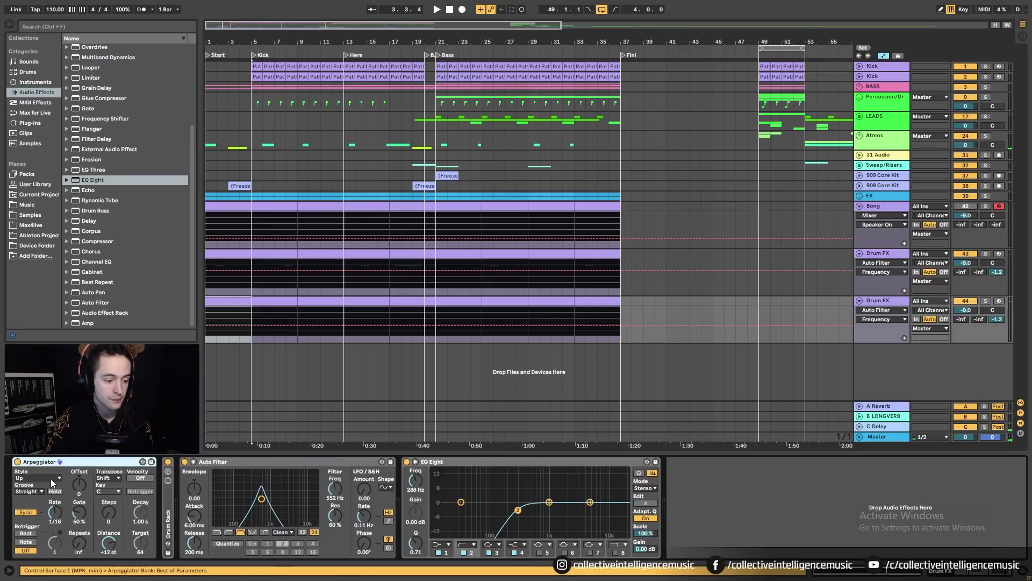
pyautogui.click(31, 490)
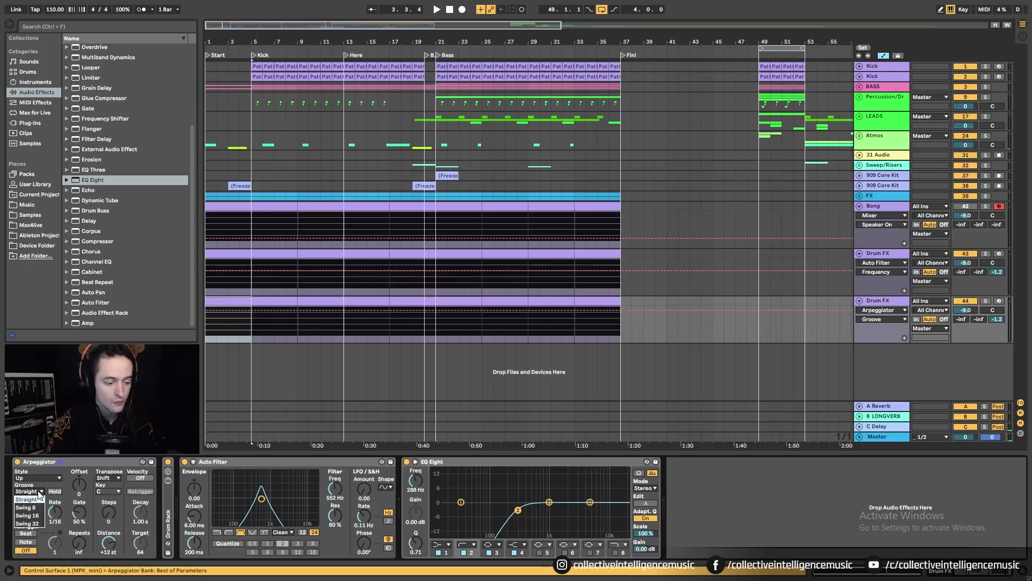
pyautogui.click(33, 523)
pyautogui.press('space')
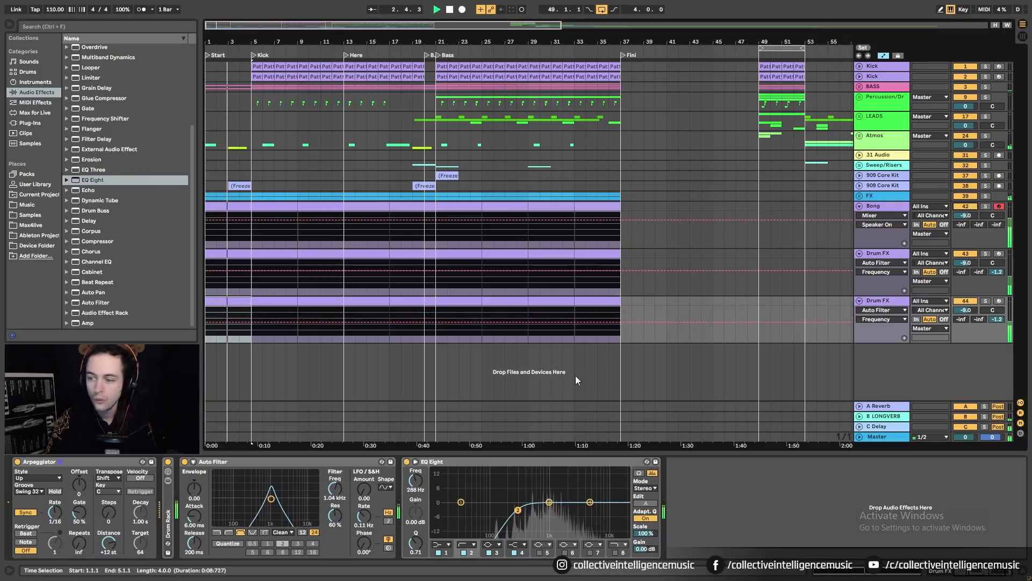
pyautogui.press('space')
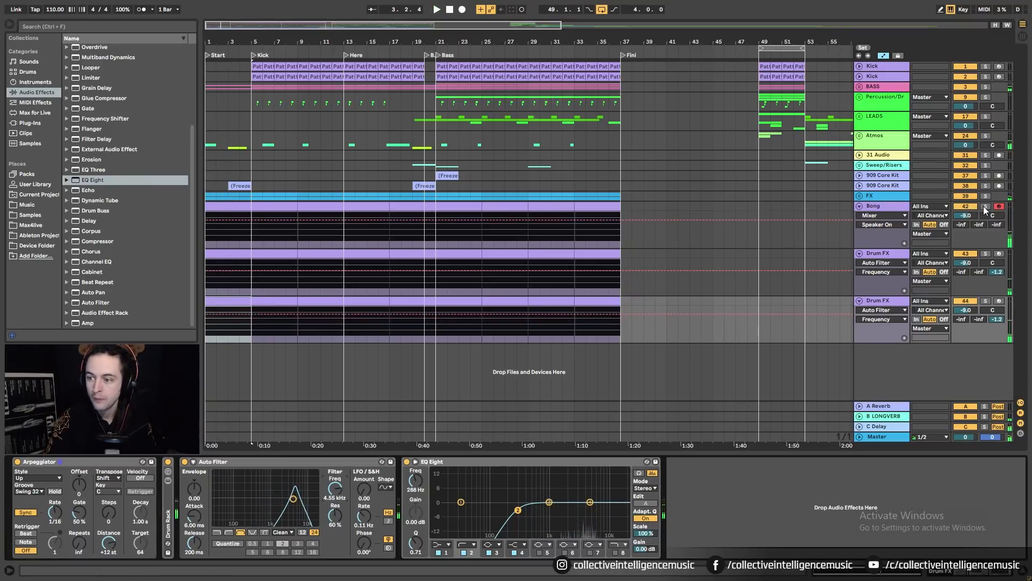
# Solo the Bong track and play it from the start
pyautogui.click(985, 207)
pyautogui.press('space')
pyautogui.press('space')
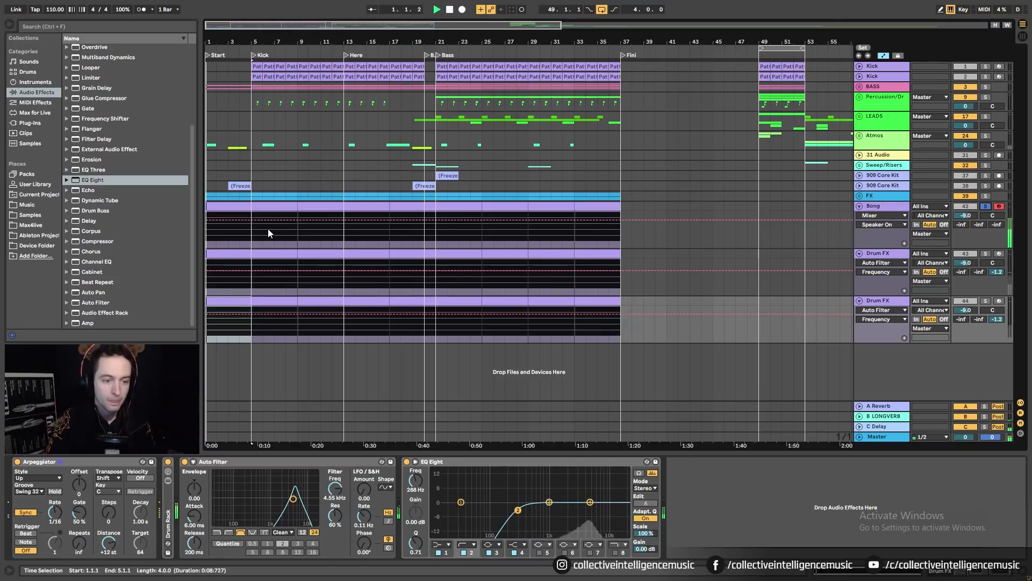
pyautogui.press('space')
pyautogui.press('space')
pyautogui.press('space')
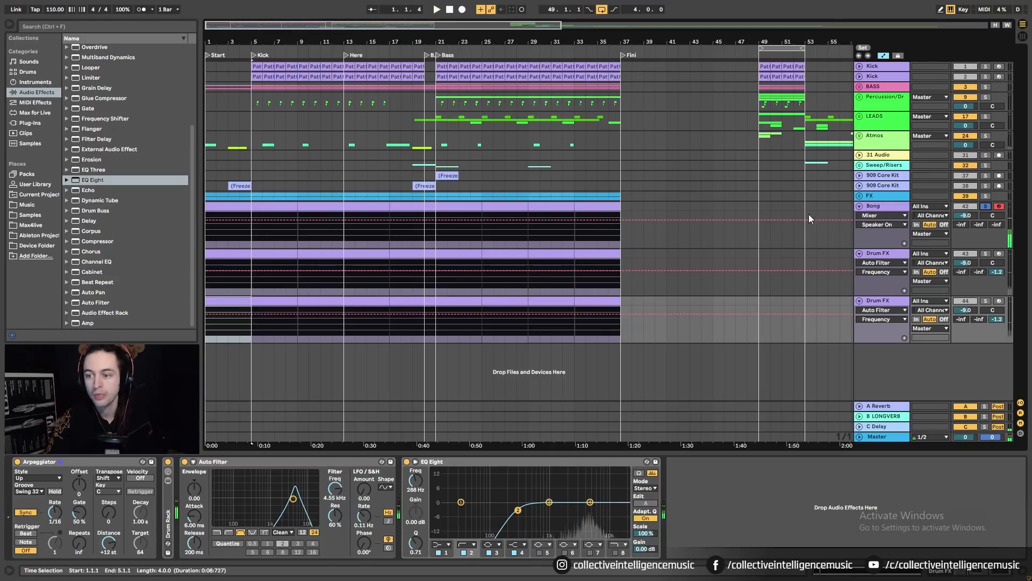
# Duplicate the Bong track and convert the copy to audio by freezing and flattening it
pyautogui.click(877, 203)
pyautogui.rightClick(880, 208)
pyautogui.click(893, 229)
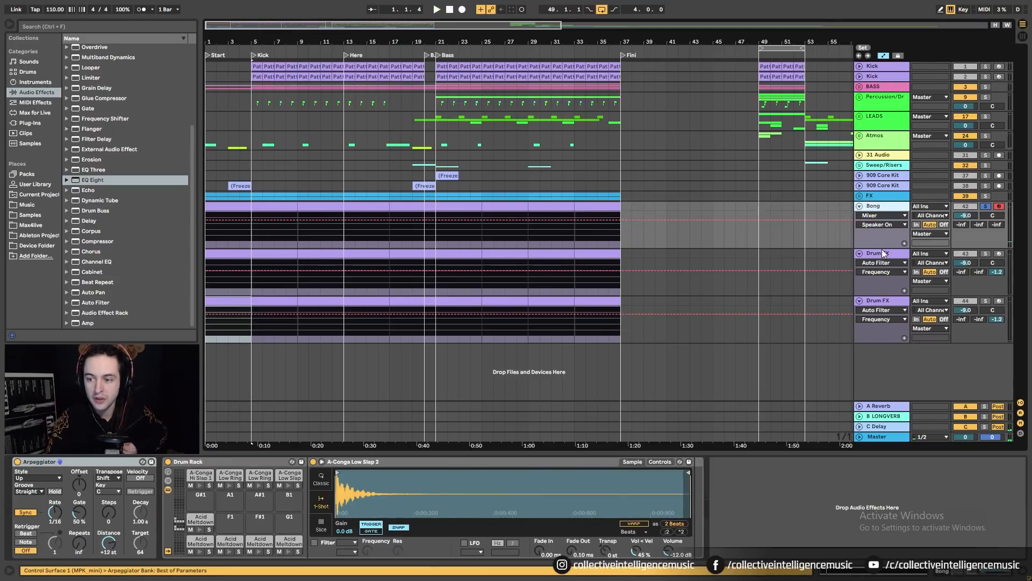
pyautogui.rightClick(882, 250)
pyautogui.click(893, 314)
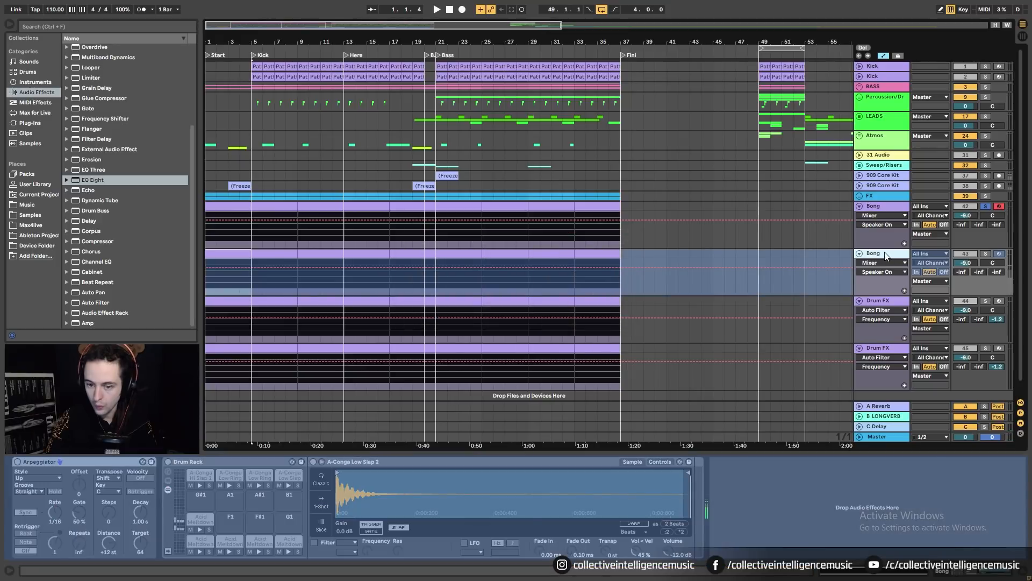
pyautogui.rightClick(884, 252)
pyautogui.click(914, 324)
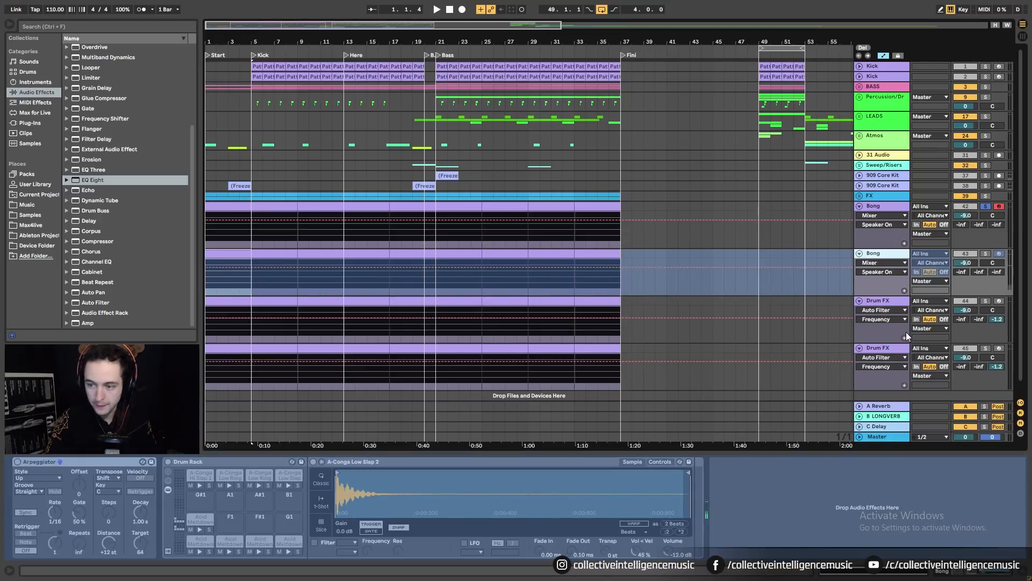
# Switch the solo from the original Bong track to the flattened copy and play it from the start
pyautogui.click(985, 206)
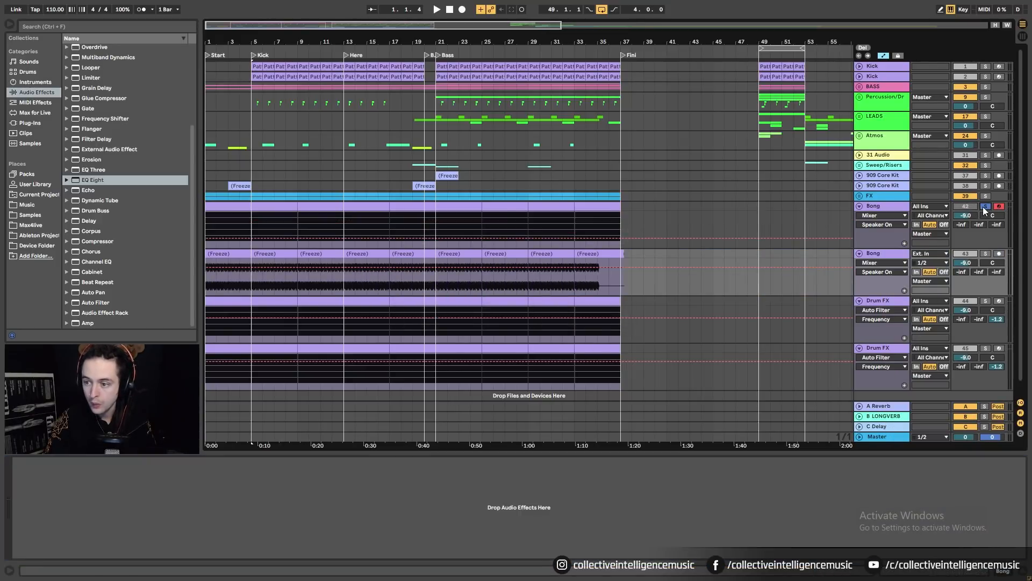
pyautogui.click(214, 254)
pyautogui.press('z')
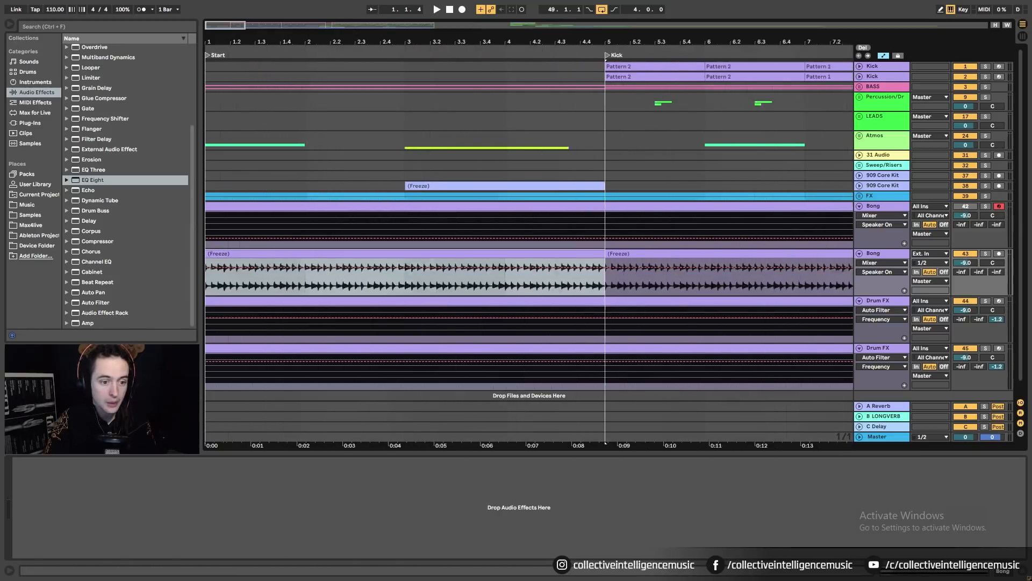
pyautogui.click(986, 255)
pyautogui.press('space')
pyautogui.press('space')
pyautogui.press('space')
pyautogui.press('space')
pyautogui.press('space')
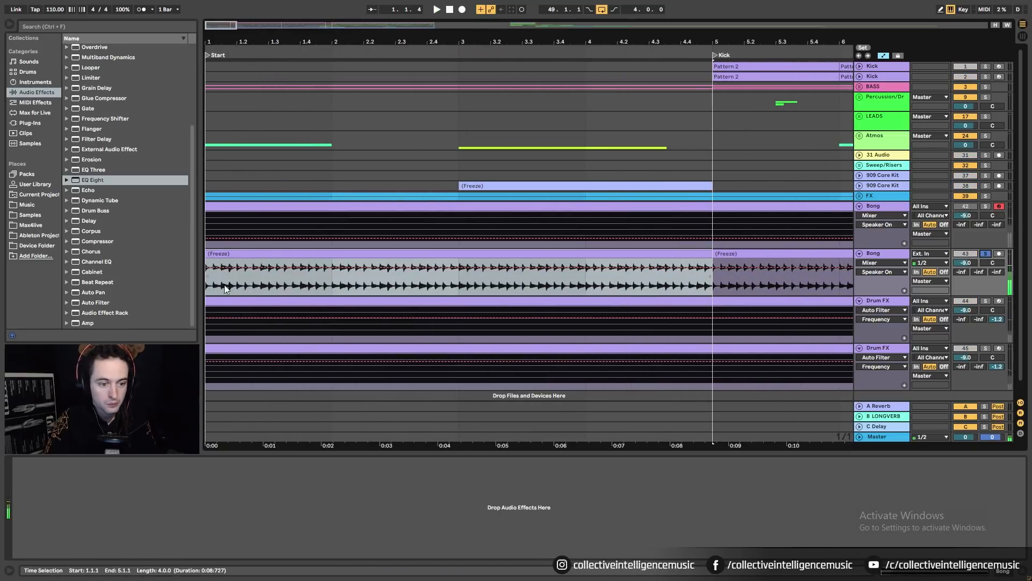
pyautogui.press('space')
# Set the grid to 1/16 and split the first flattened Bong clip at 1.2.1
pyautogui.rightClick(276, 287)
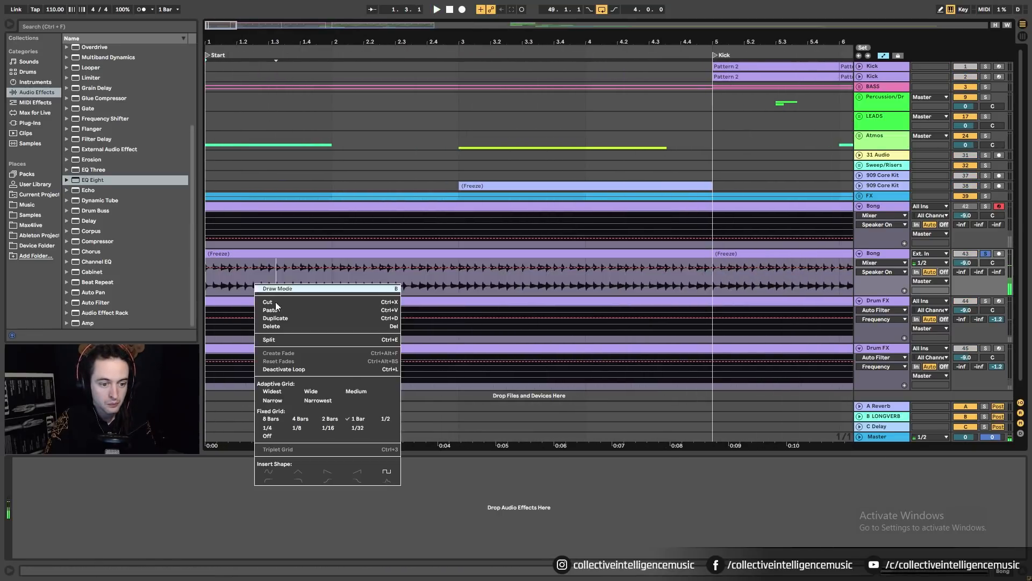
pyautogui.click(328, 427)
pyautogui.press('space')
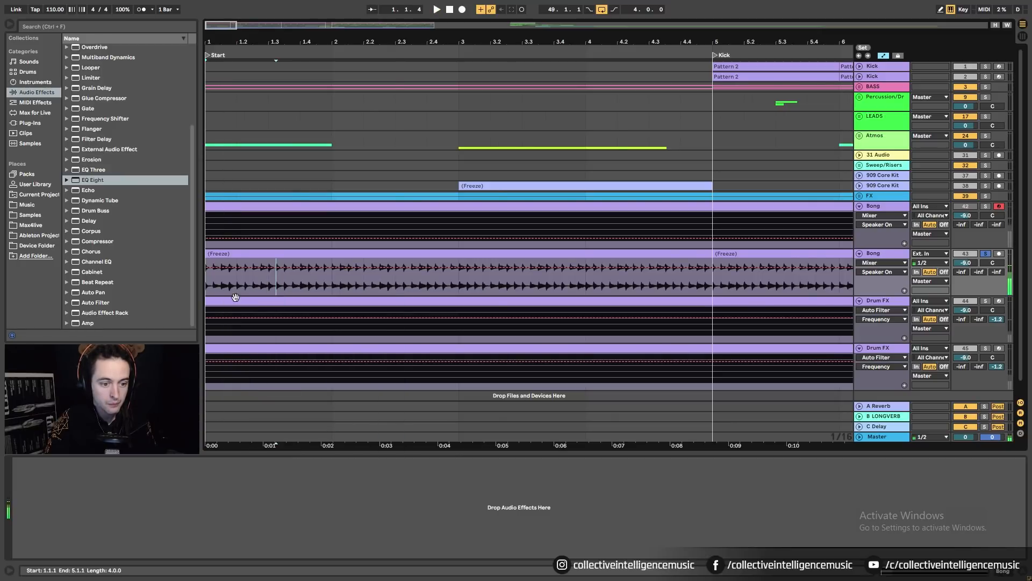
pyautogui.hotkey('ctrl', 'e')
pyautogui.click(228, 254)
pyautogui.moveTo(301, 43); pyautogui.dragTo(300, 1)
pyautogui.click(231, 252)
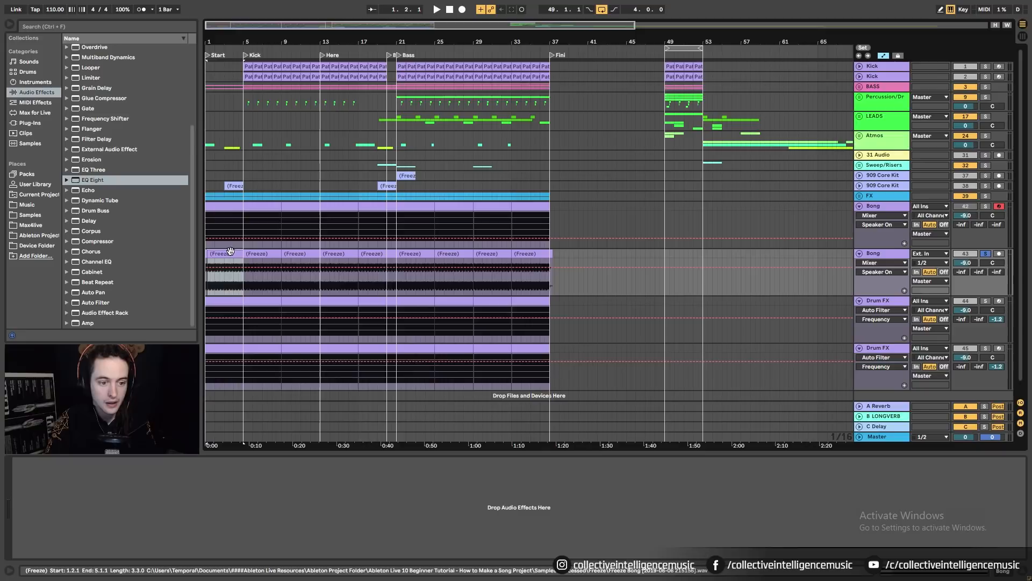
# Delete the flattened Bong clips from bar 5 to bar 37 and move the long remainder of the first clip to bar 42
pyautogui.click(535, 254)
pyautogui.keyDown('shift'); pyautogui.click(276, 259); pyautogui.keyUp('shift')
pyautogui.hotkey('ctrl', 'j')
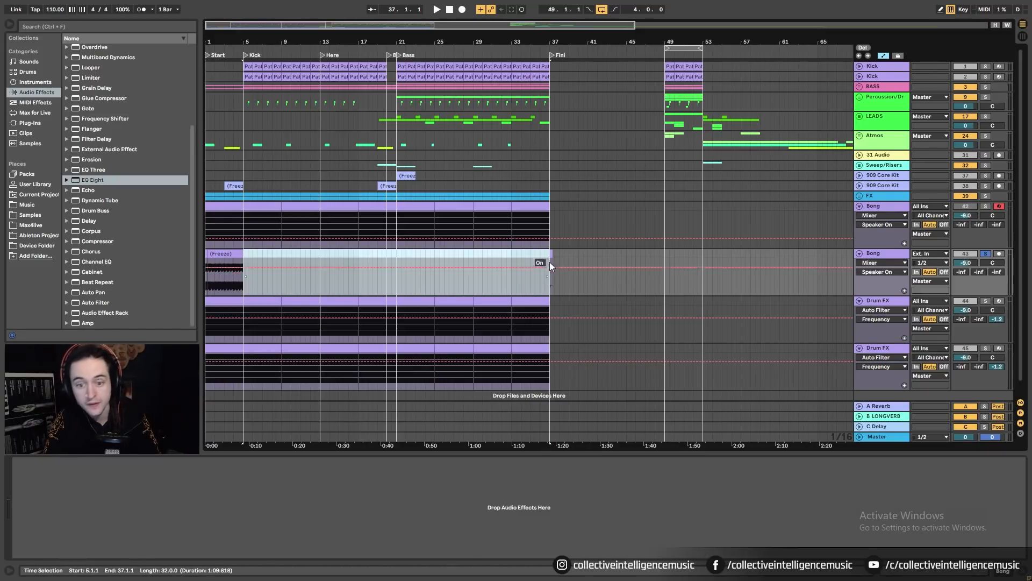
pyautogui.press('Delete')
pyautogui.moveTo(241, 254); pyautogui.dragTo(637, 253)
# Move the one-beat Bong slice to 6.4.1, raise the flattened track's C-Delay send to 0, and play the slice
pyautogui.moveTo(208, 43); pyautogui.dragTo(375, 274)
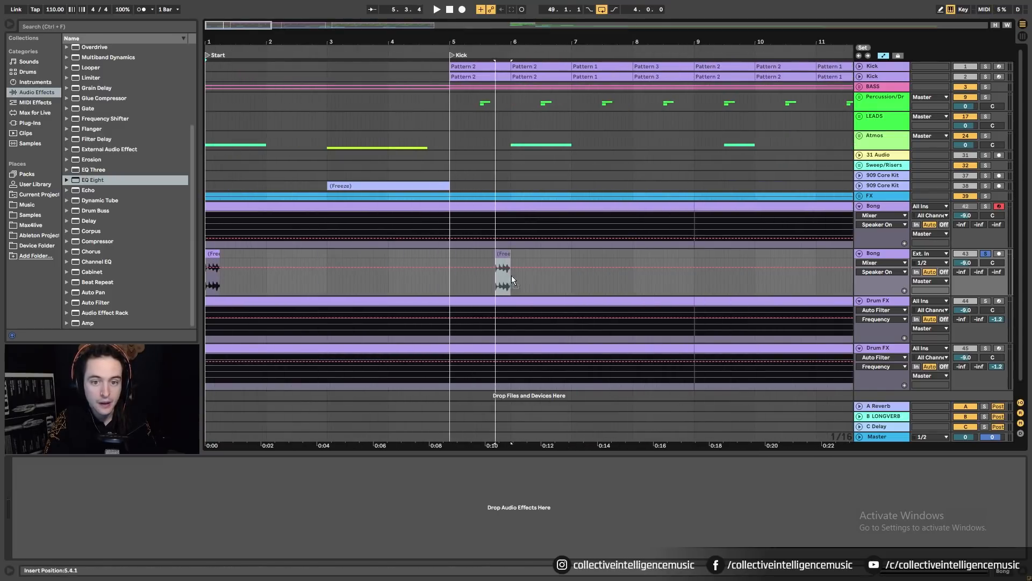
pyautogui.moveTo(579, 276)
pyautogui.mouseDown()
pyautogui.moveTo(560, 277)
pyautogui.moveTo(572, 277)
pyautogui.mouseUp()
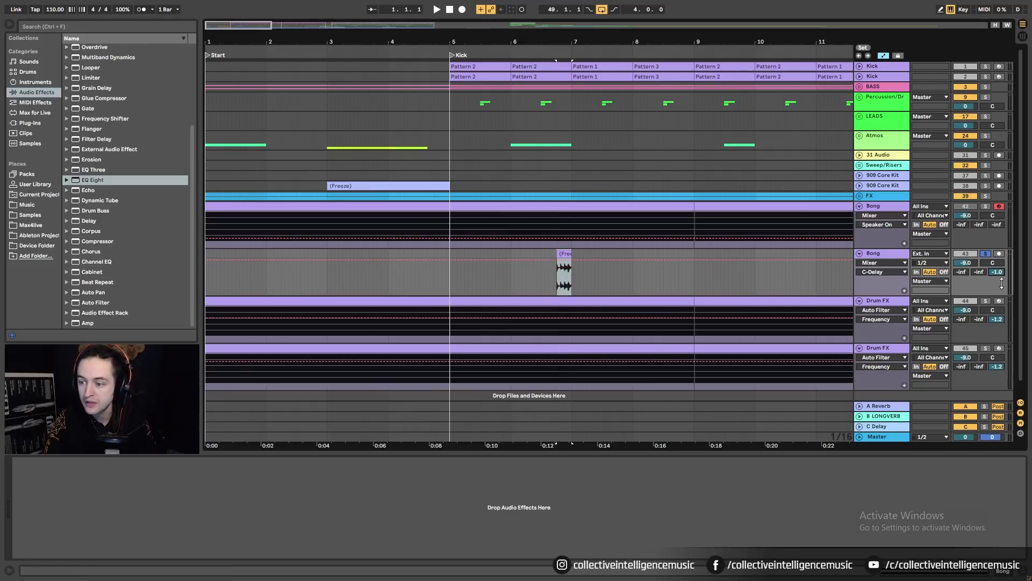
pyautogui.press('space')
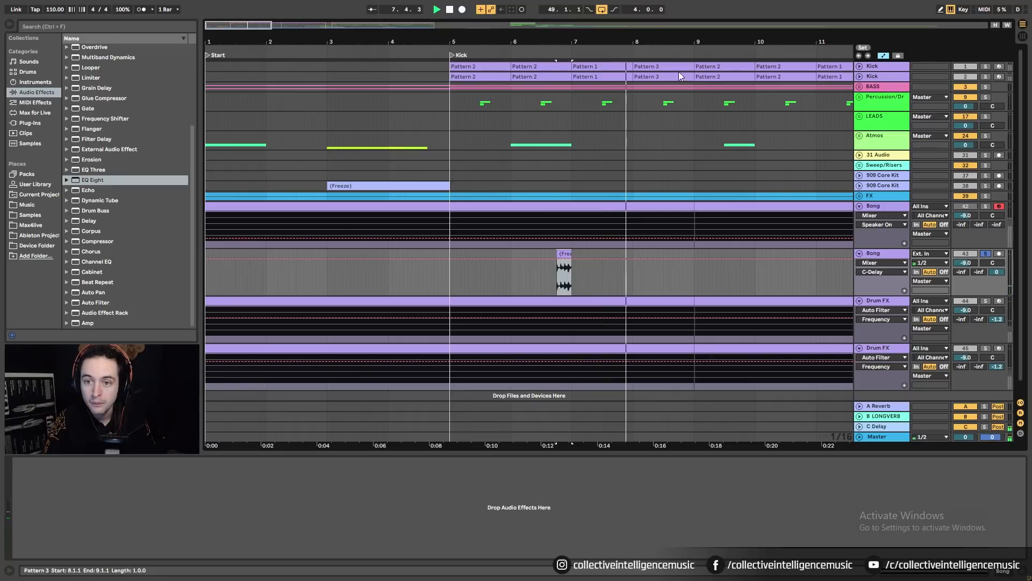
# Try to copy the first beat of the long Bong clip at bar 42 to 8.4.1
pyautogui.moveTo(702, 42); pyautogui.dragTo(698, 6)
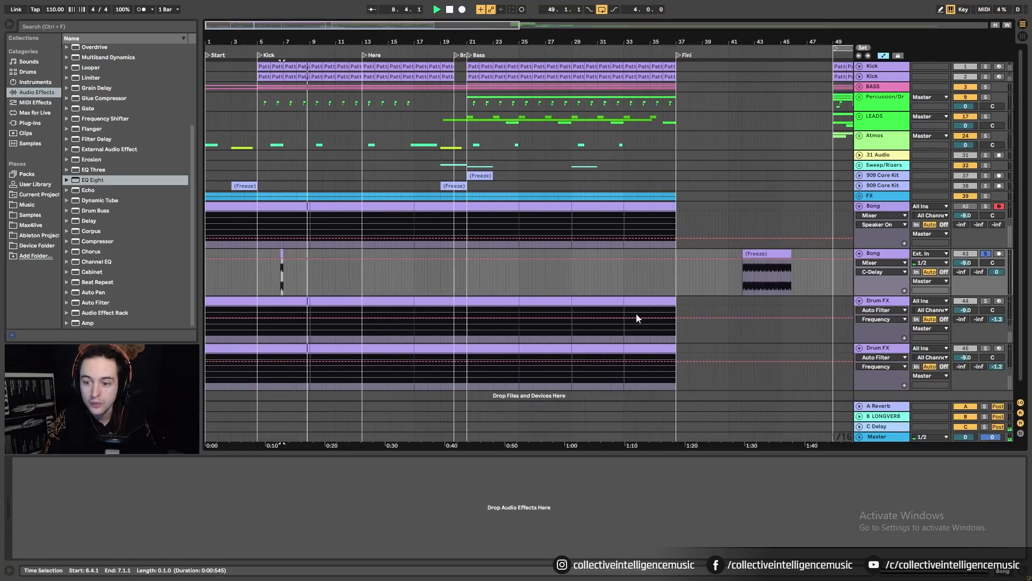
pyautogui.moveTo(756, 41); pyautogui.dragTo(752, 68)
pyautogui.moveTo(636, 255); pyautogui.dragTo(628, 256)
pyautogui.press('space')
pyautogui.press('space')
pyautogui.click(616, 283)
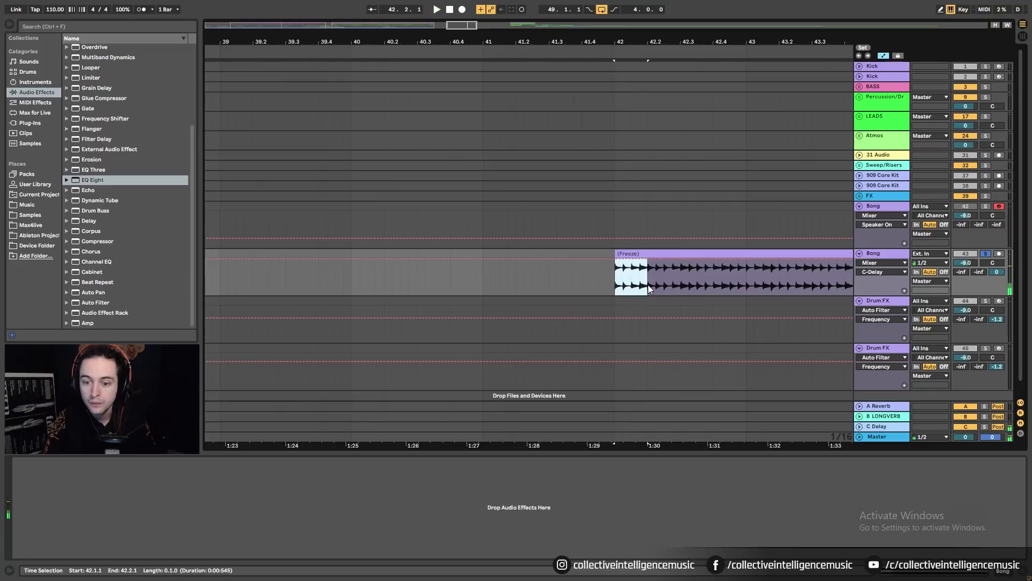
pyautogui.moveTo(536, 42); pyautogui.dragTo(779, 21)
pyautogui.moveTo(250, 42); pyautogui.dragTo(559, 39)
pyautogui.moveTo(339, 42); pyautogui.dragTo(339, 69)
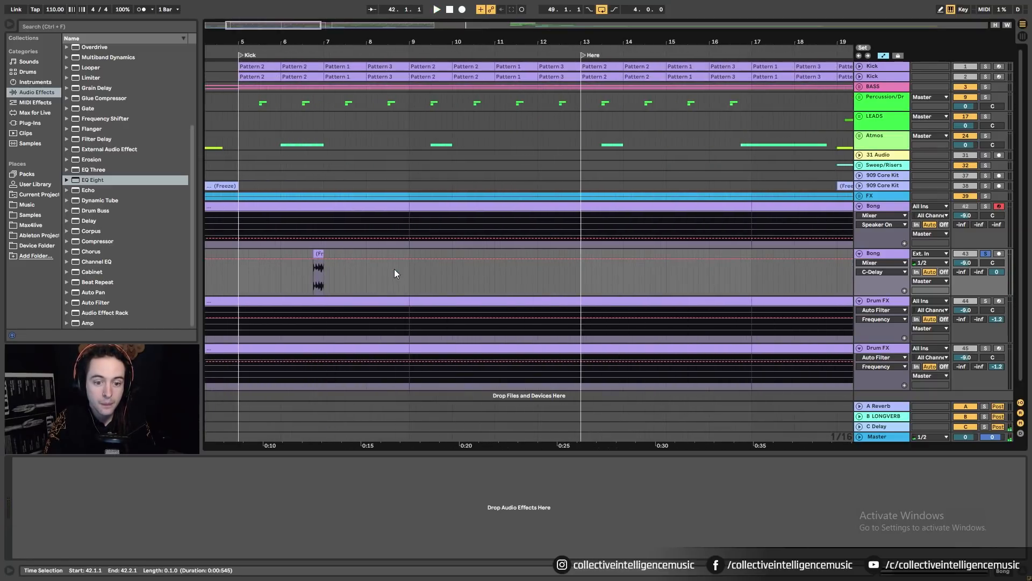
pyautogui.moveTo(399, 270); pyautogui.dragTo(411, 273)
pyautogui.click(399, 256)
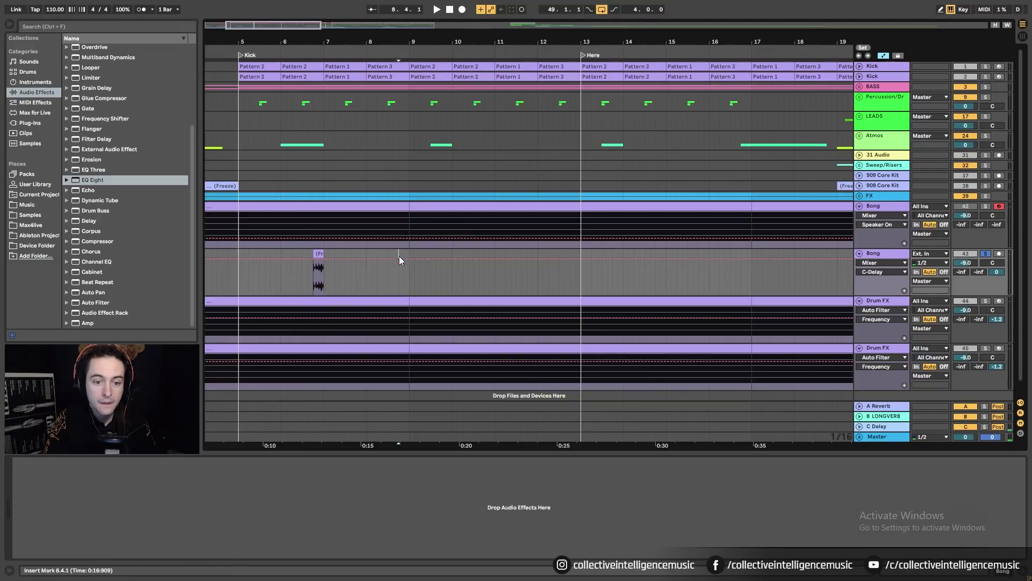
# Turn off automation mode and select the first beat of the long Bong clip at bar 42
pyautogui.click(882, 57)
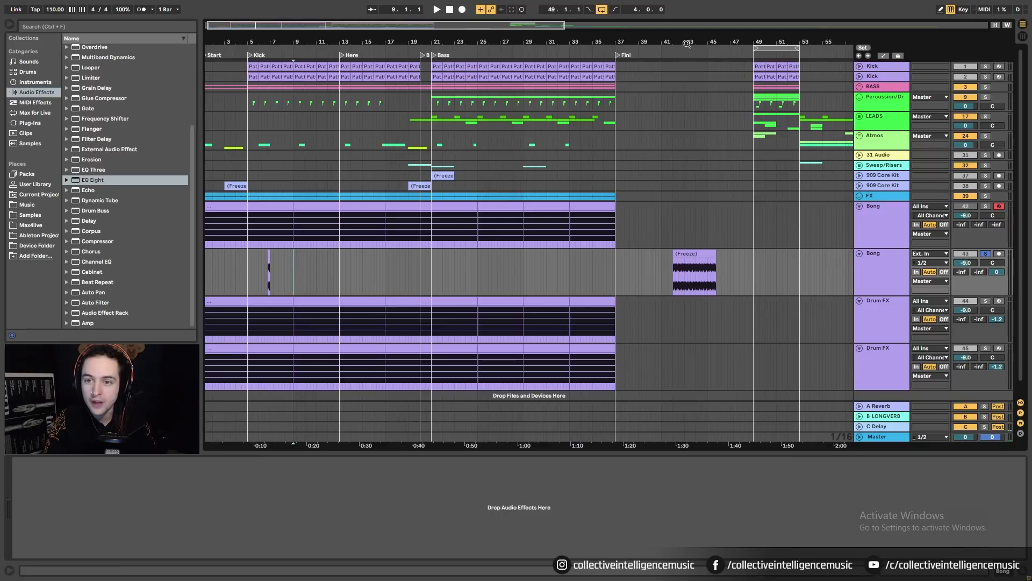
pyautogui.moveTo(687, 43); pyautogui.dragTo(688, 43)
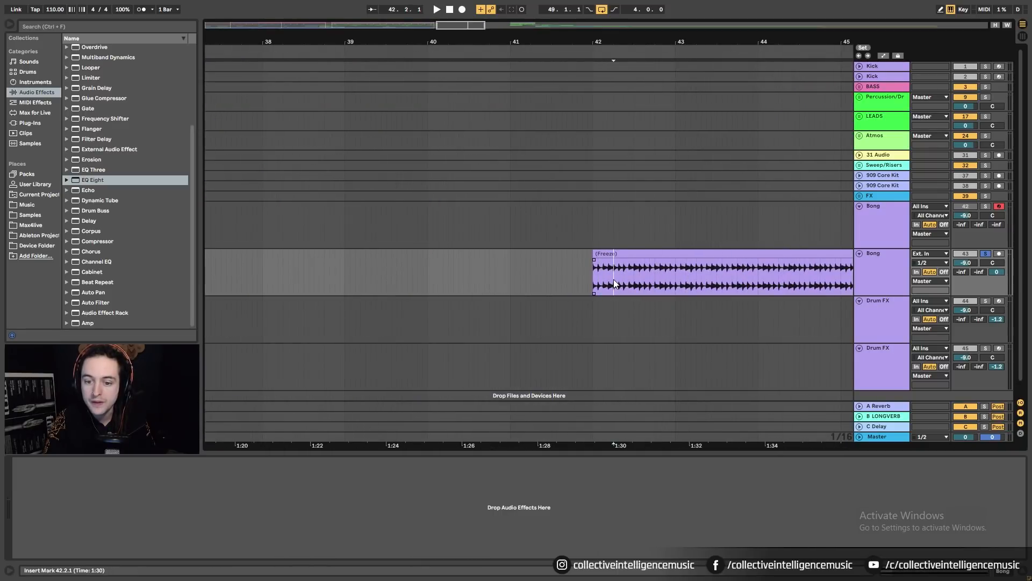
pyautogui.moveTo(608, 277); pyautogui.dragTo(593, 267)
pyautogui.moveTo(635, 42); pyautogui.dragTo(636, 41)
pyautogui.moveTo(222, 42); pyautogui.dragTo(301, 43)
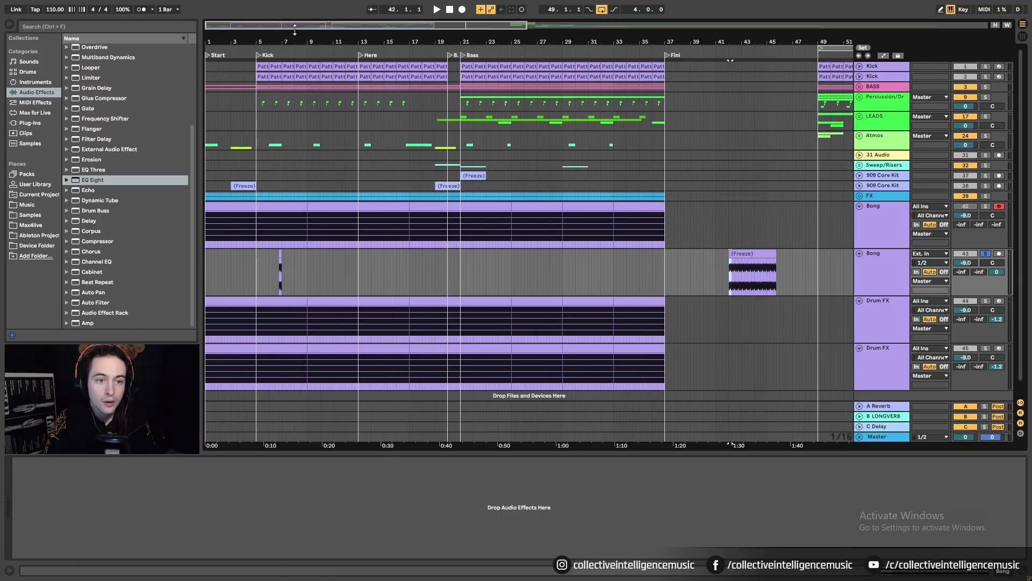
# Move the long Bong clip back to 8.4.1 and split it into one-beat slices placed at 8.4.1, 10.4.1 and 12.4.1
pyautogui.moveTo(752, 254); pyautogui.dragTo(344, 254)
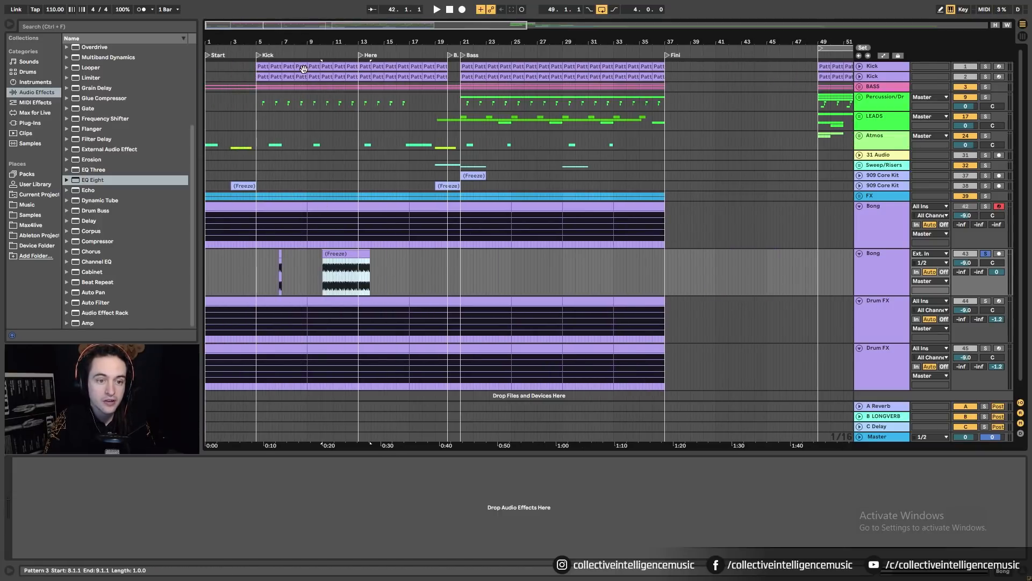
pyautogui.moveTo(297, 42); pyautogui.dragTo(339, 97)
pyautogui.moveTo(538, 264); pyautogui.dragTo(503, 262)
pyautogui.moveTo(558, 255); pyautogui.dragTo(582, 289)
pyautogui.click(582, 288)
pyautogui.hotkey('ctrl', 'e')
pyautogui.moveTo(616, 254)
pyautogui.mouseDown()
pyautogui.moveTo(766, 279)
pyautogui.moveTo(768, 294)
pyautogui.mouseUp()
pyautogui.click(753, 287)
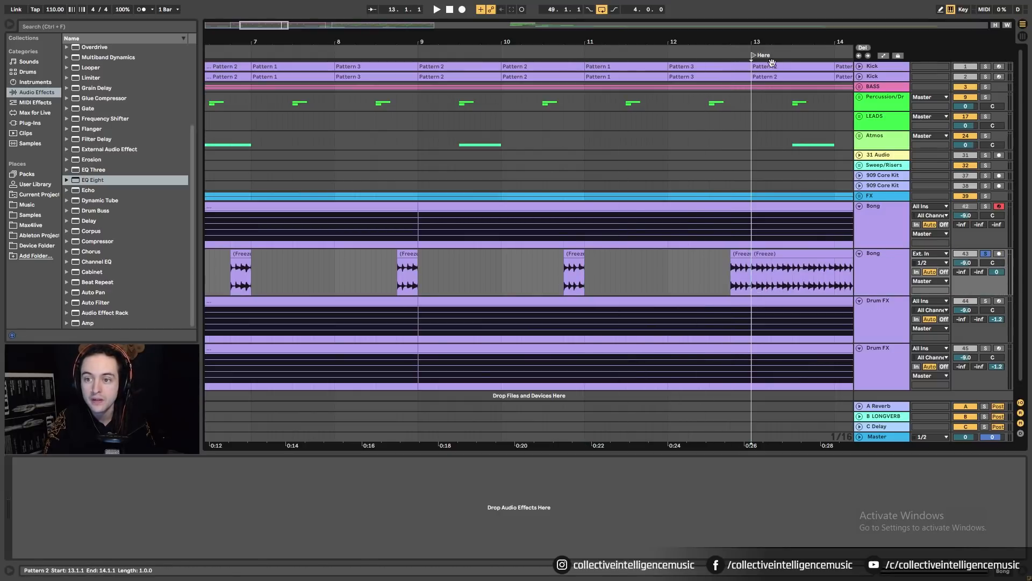
# Place two more one-beat slices of the remaining Bong clip at 14.4.1 and 16.4.1
pyautogui.moveTo(772, 42); pyautogui.dragTo(465, 39)
pyautogui.moveTo(475, 253); pyautogui.dragTo(782, 272)
pyautogui.click(618, 270)
pyautogui.click(773, 290)
# Move the remaining Bong clip to the Break at bar 20, shorten it to end at bar 21, and play it
pyautogui.moveTo(794, 42); pyautogui.dragTo(461, 26)
pyautogui.moveTo(486, 252); pyautogui.dragTo(624, 277)
pyautogui.moveTo(692, 256); pyautogui.dragTo(624, 264)
pyautogui.press('space')
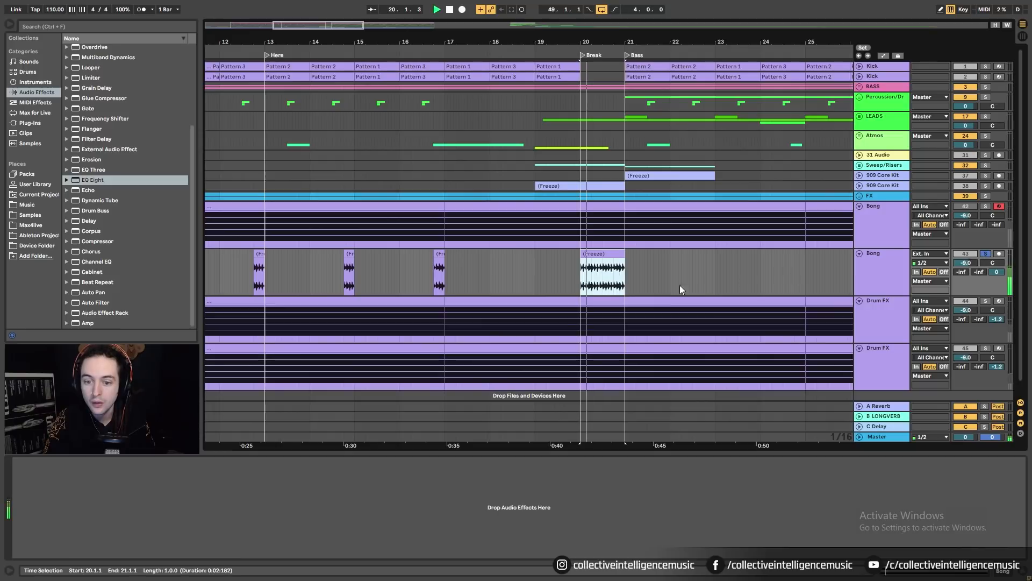
pyautogui.press('space')
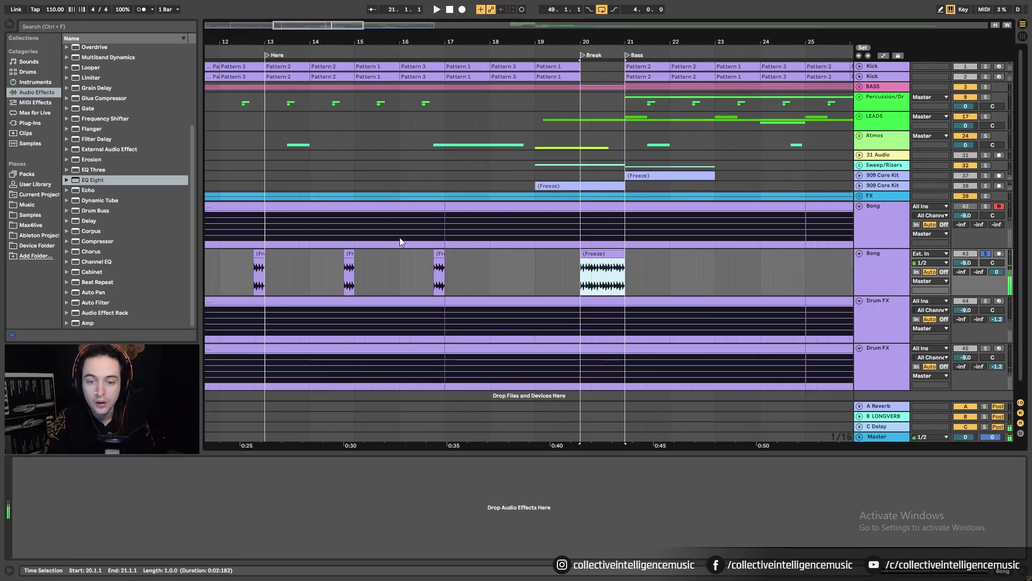
# Find the Auto Filter among the audio effects and add it to the flattened Bong track
pyautogui.scroll(4, 97, 104)
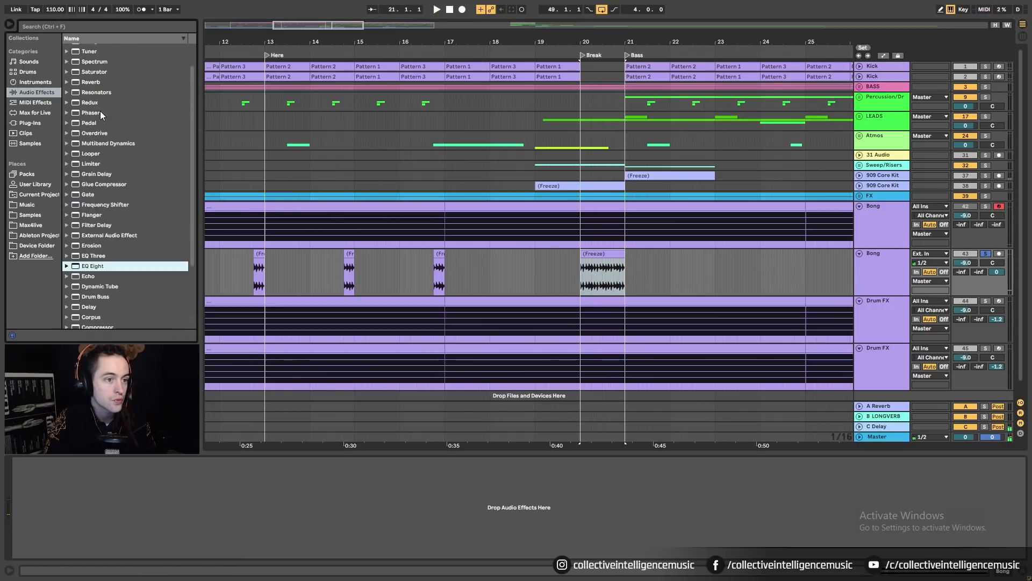
pyautogui.scroll(-4, 100, 157)
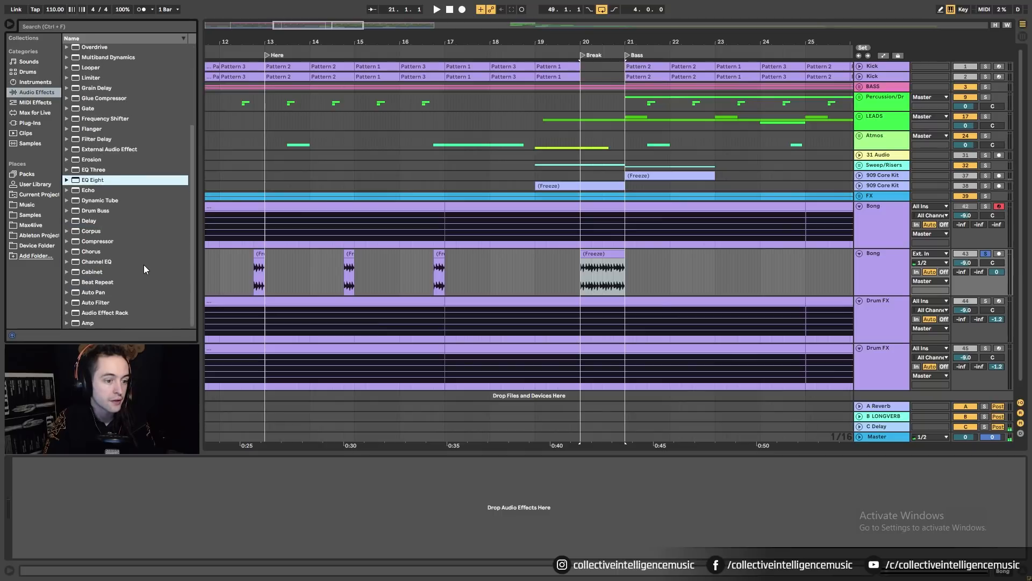
pyautogui.moveTo(89, 302); pyautogui.dragTo(584, 285)
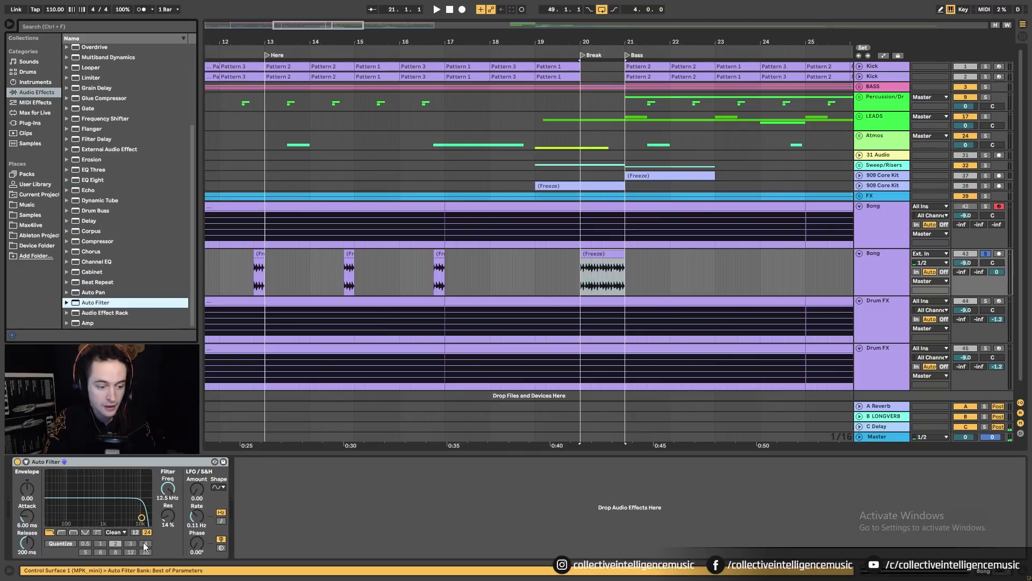
# Switch off the flattened Bong track's Auto Filter, show the automation lanes, and lower the filter frequency to 164 Hz
pyautogui.click(17, 462)
pyautogui.moveTo(171, 487); pyautogui.dragTo(171, 511)
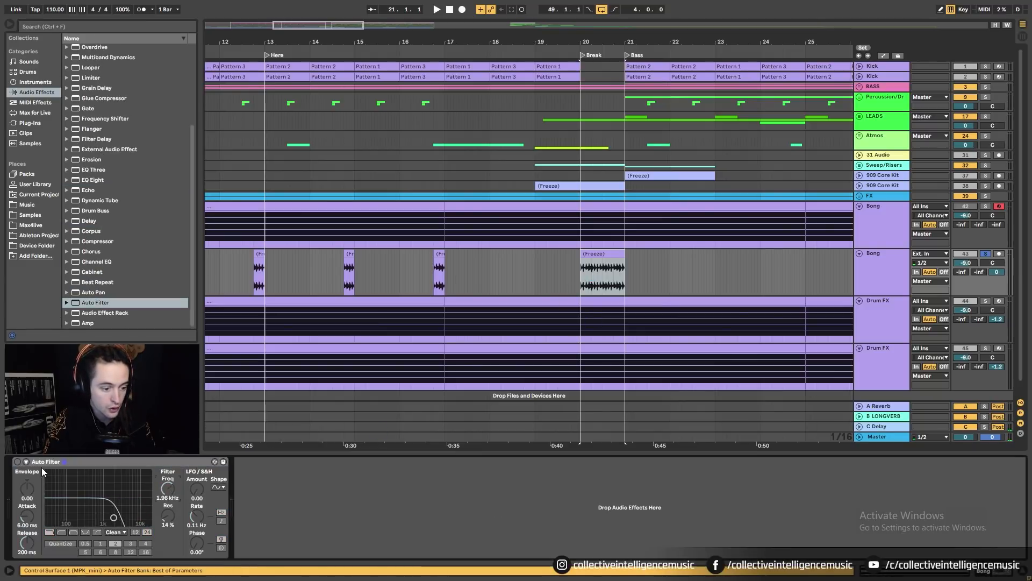
pyautogui.click(883, 56)
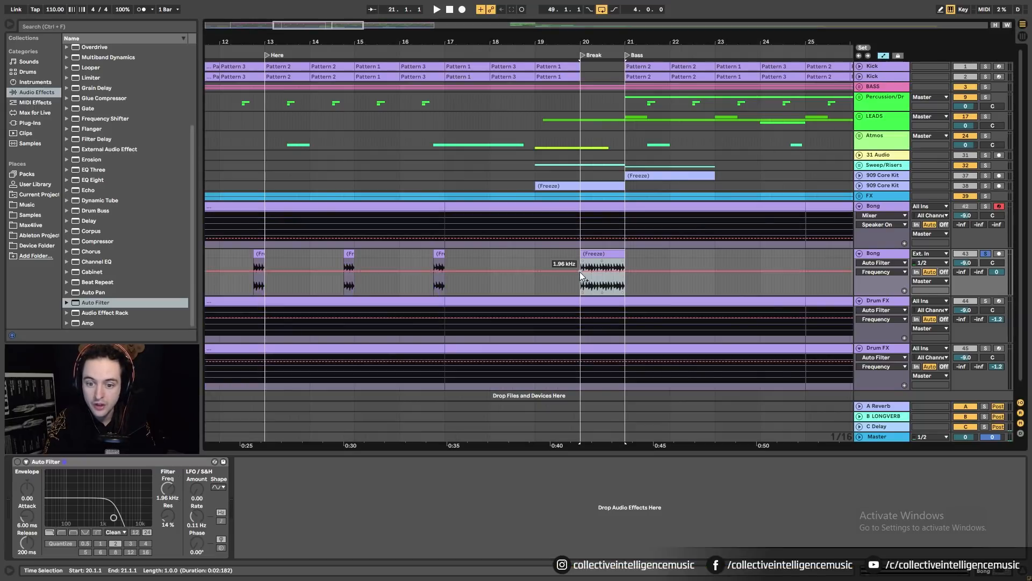
pyautogui.moveTo(580, 272); pyautogui.dragTo(581, 284)
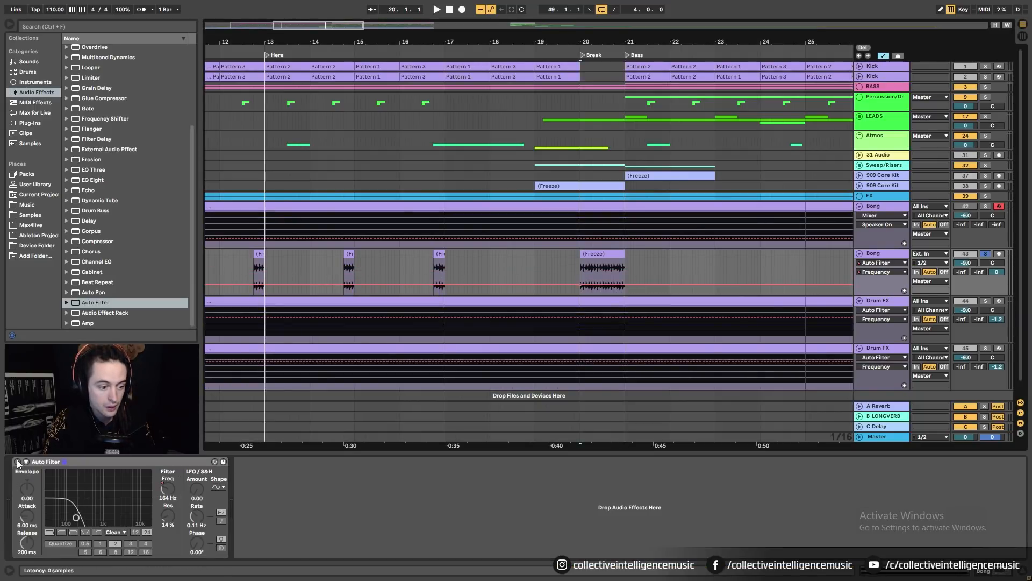
# Automate the Bong Auto Filter's Device On so the filter runs only from about bar 20 to just past bar 21
pyautogui.click(17, 461)
pyautogui.click(581, 268)
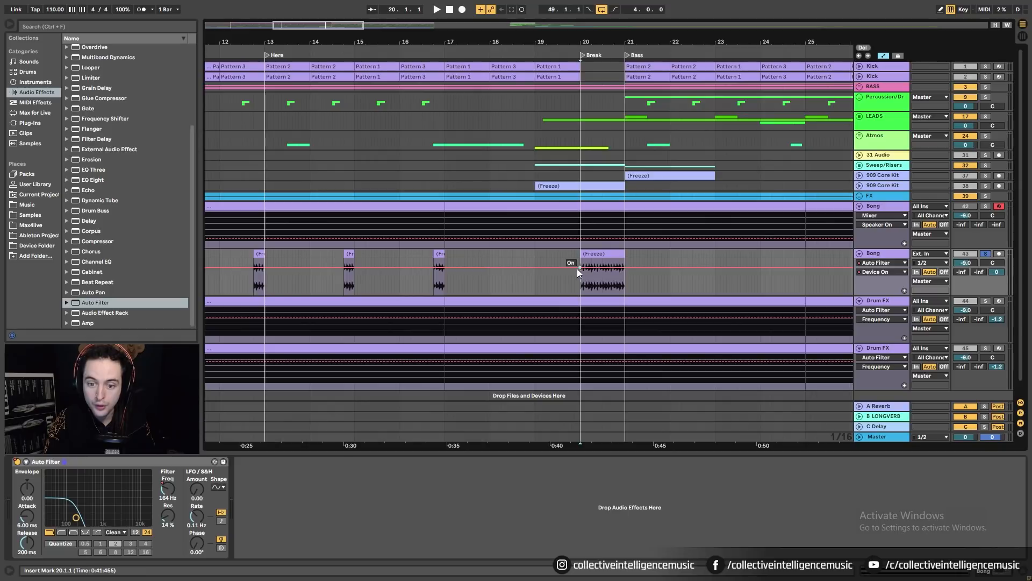
pyautogui.moveTo(575, 269); pyautogui.dragTo(574, 285)
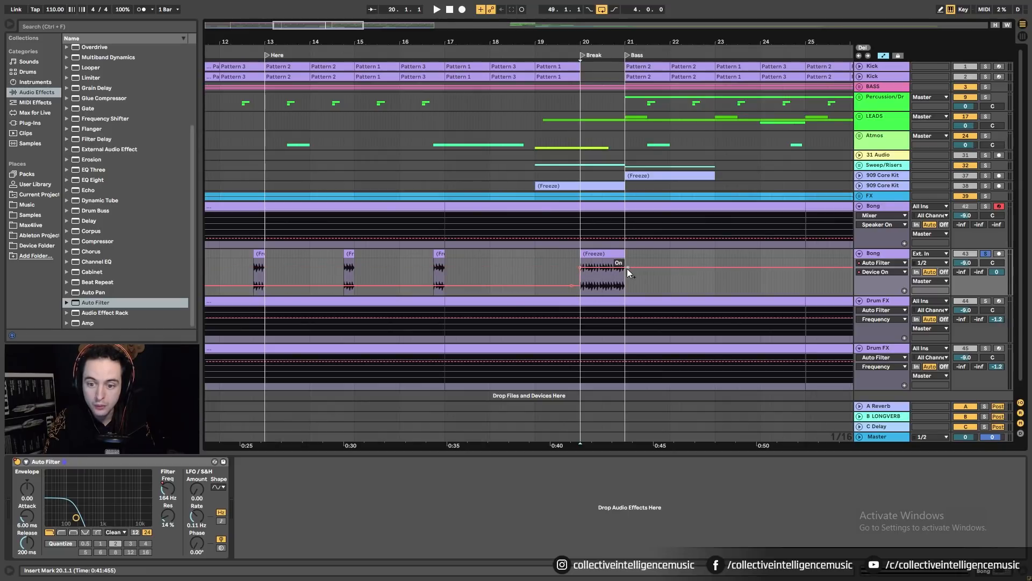
pyautogui.moveTo(636, 267); pyautogui.dragTo(634, 289)
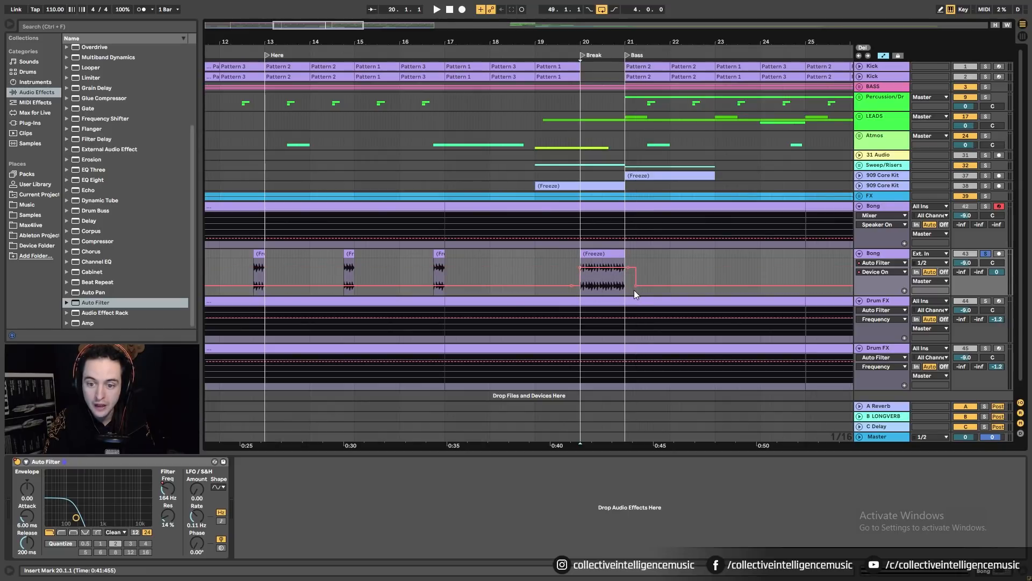
# Automate the Bong filter frequency to rise from 122 Hz at bar 20 to 19.9 kHz at bar 21, with resonance at 37 %
pyautogui.click(163, 487)
pyautogui.moveTo(624, 284); pyautogui.dragTo(583, 286)
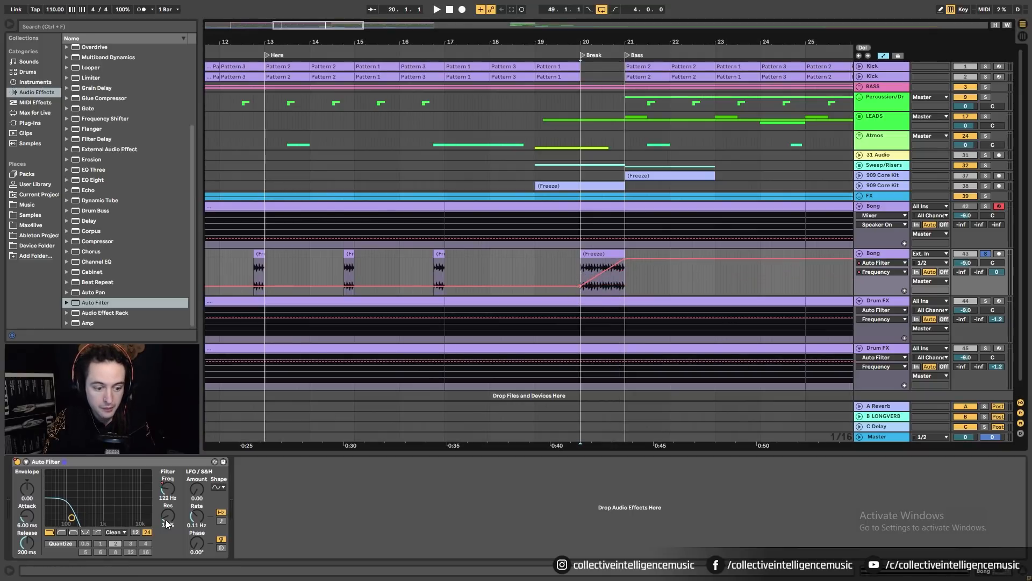
pyautogui.moveTo(163, 518); pyautogui.dragTo(163, 505)
pyautogui.press('space')
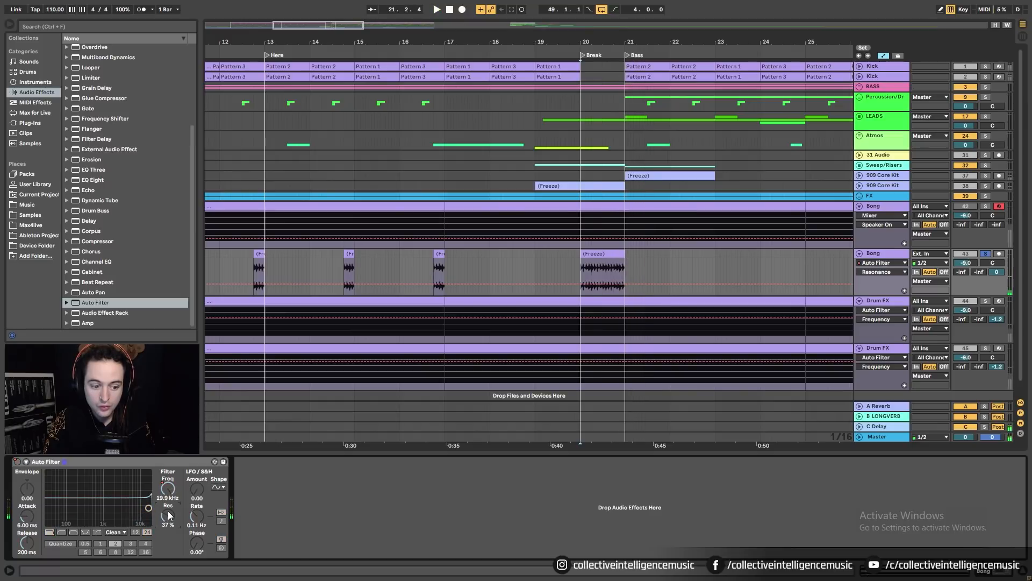
pyautogui.press('space')
# Replace the filter frequency ramp between bars 20 and 21 with a rising S-curve on a 1-bar grid, and play it
pyautogui.rightClick(168, 488)
pyautogui.click(190, 492)
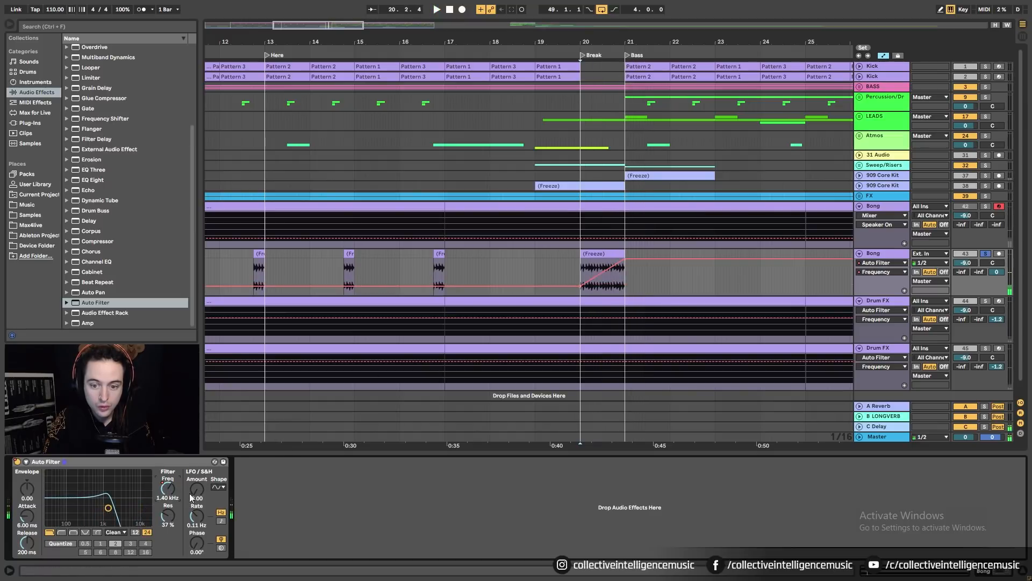
pyautogui.rightClick(628, 288)
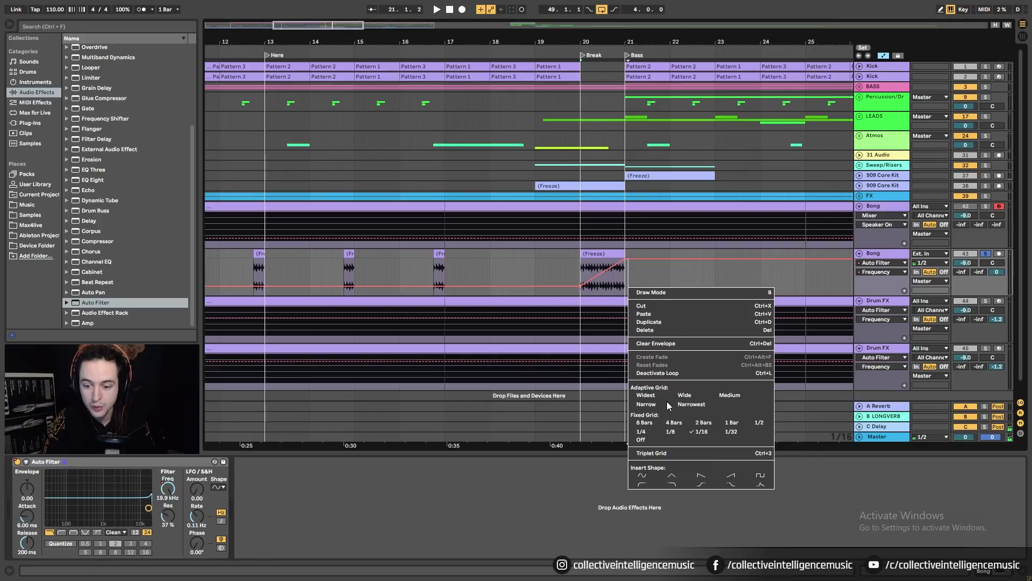
pyautogui.click(732, 431)
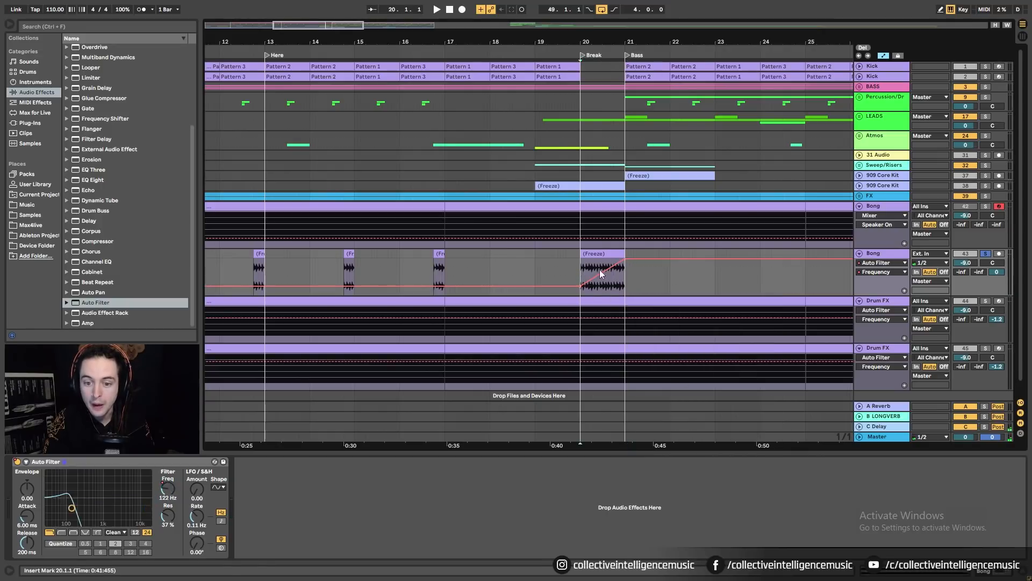
pyautogui.rightClick(600, 273)
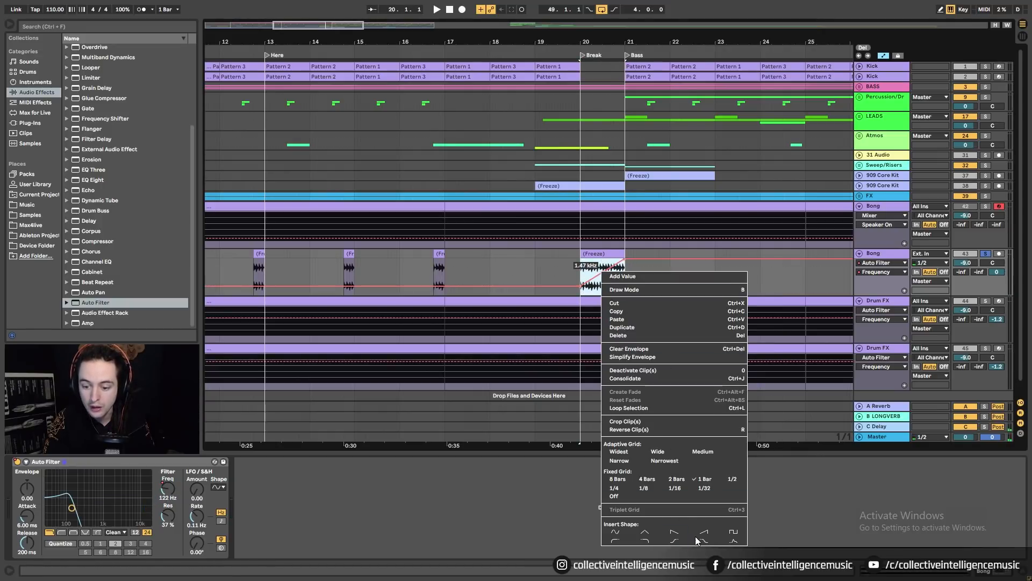
pyautogui.click(675, 540)
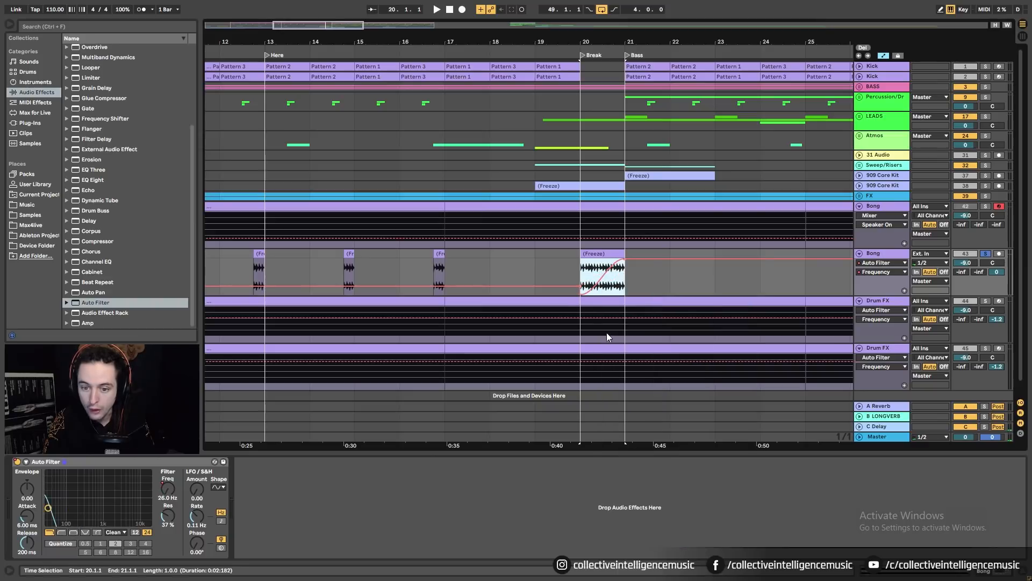
pyautogui.click(578, 285)
pyautogui.press('space')
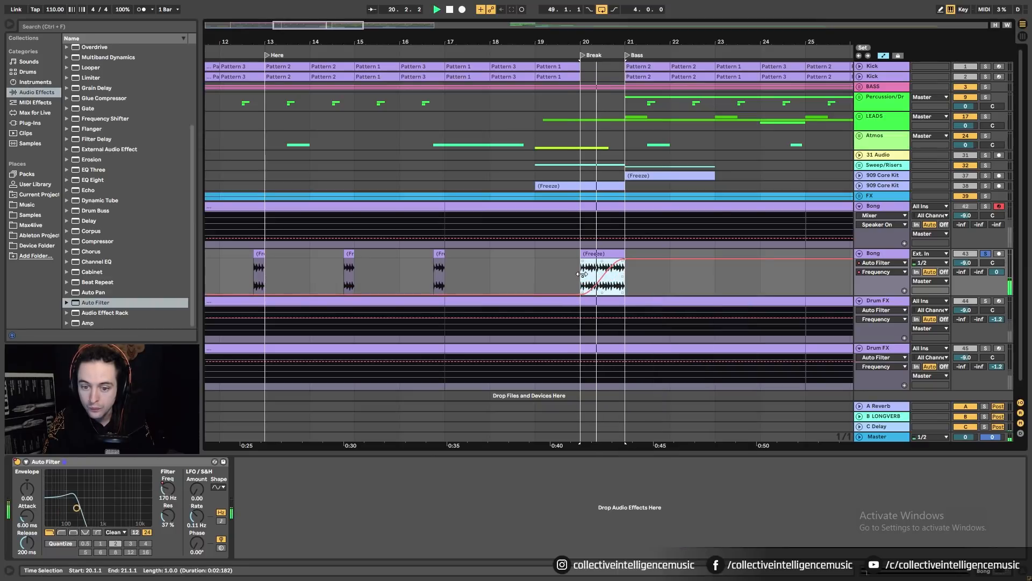
pyautogui.click(644, 293)
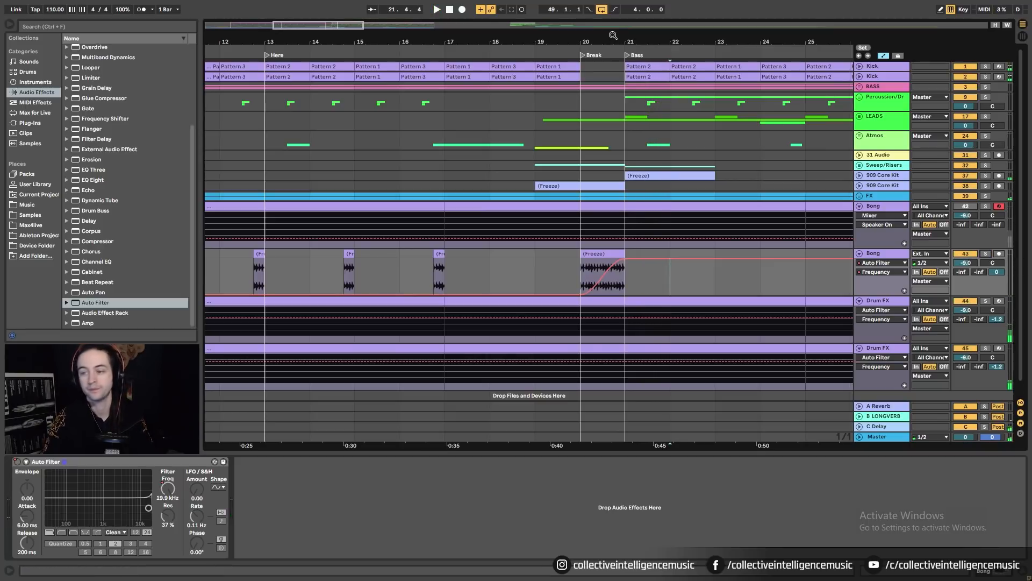
# Add an EQ Eight after the Bong track's Auto Filter and cut its lows below 190 Hz with a Q of 0.78
pyautogui.moveTo(595, 42); pyautogui.dragTo(601, 33)
pyautogui.click(607, 253)
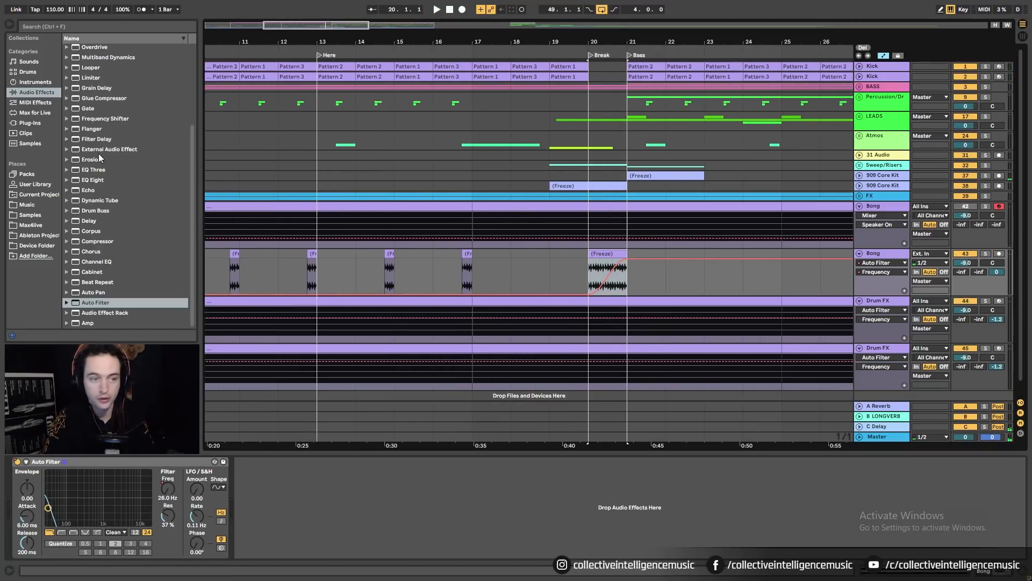
pyautogui.moveTo(108, 180); pyautogui.dragTo(298, 537)
pyautogui.click(299, 544)
pyautogui.click(299, 488)
pyautogui.press('space')
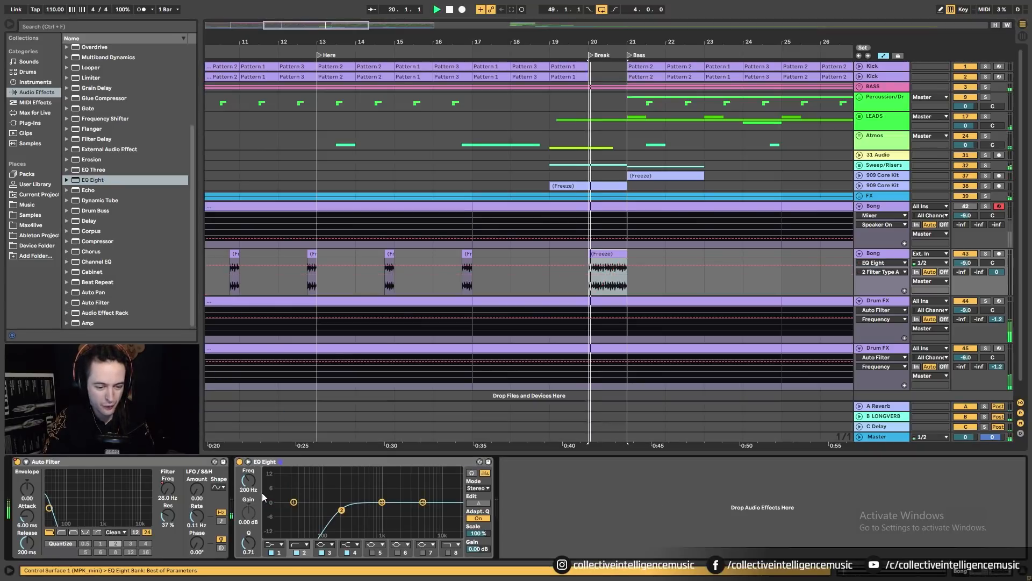
pyautogui.moveTo(340, 508)
pyautogui.mouseDown()
pyautogui.moveTo(327, 510)
pyautogui.moveTo(340, 512)
pyautogui.mouseUp()
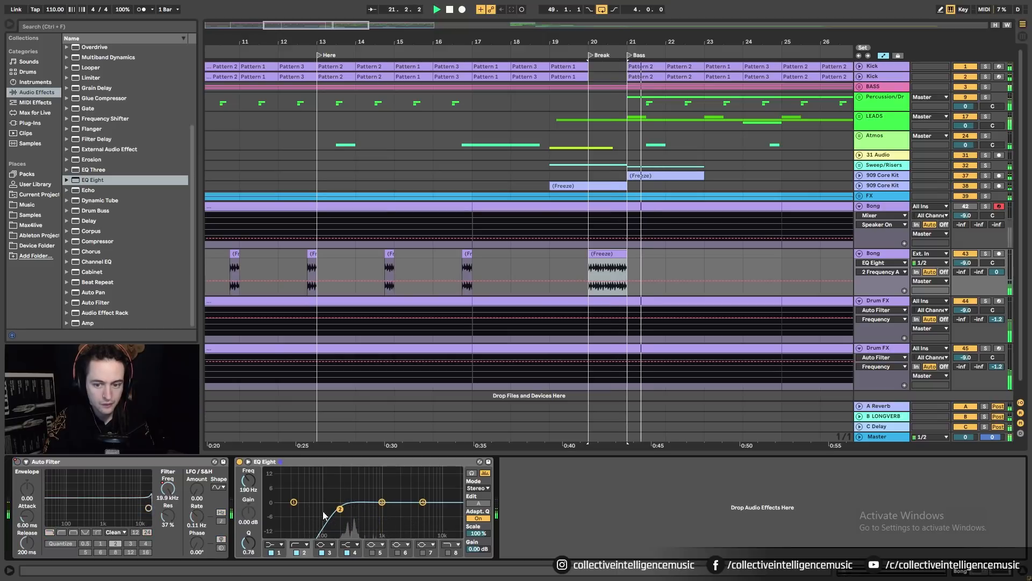
# Copy the Bong slices from bars 5 to 17 and paste them at the Bass marker at bar 21
pyautogui.moveTo(546, 41); pyautogui.dragTo(546, 14)
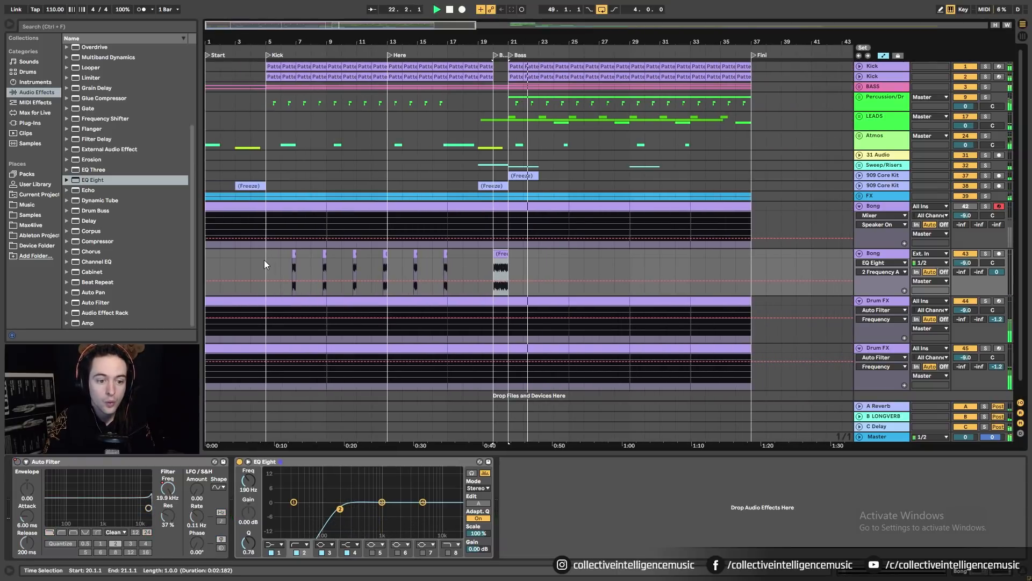
pyautogui.moveTo(264, 260); pyautogui.dragTo(449, 248)
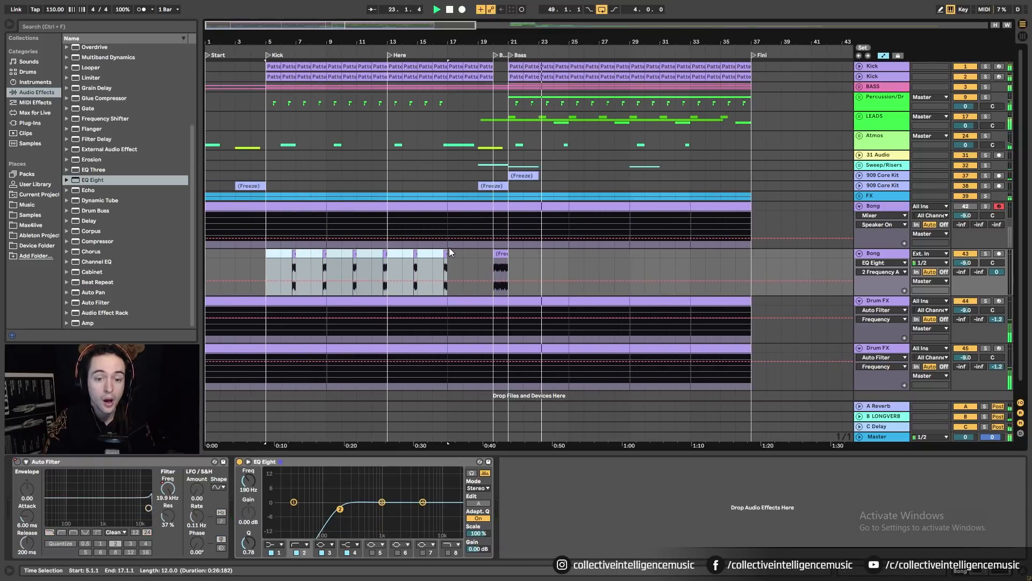
pyautogui.click(514, 256)
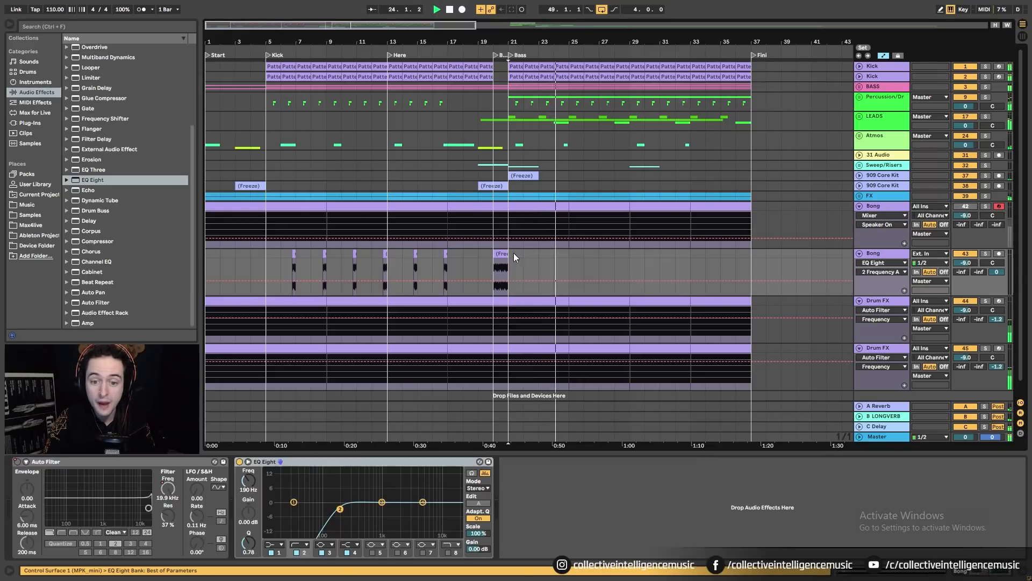
pyautogui.hotkey('ctrl', 'v')
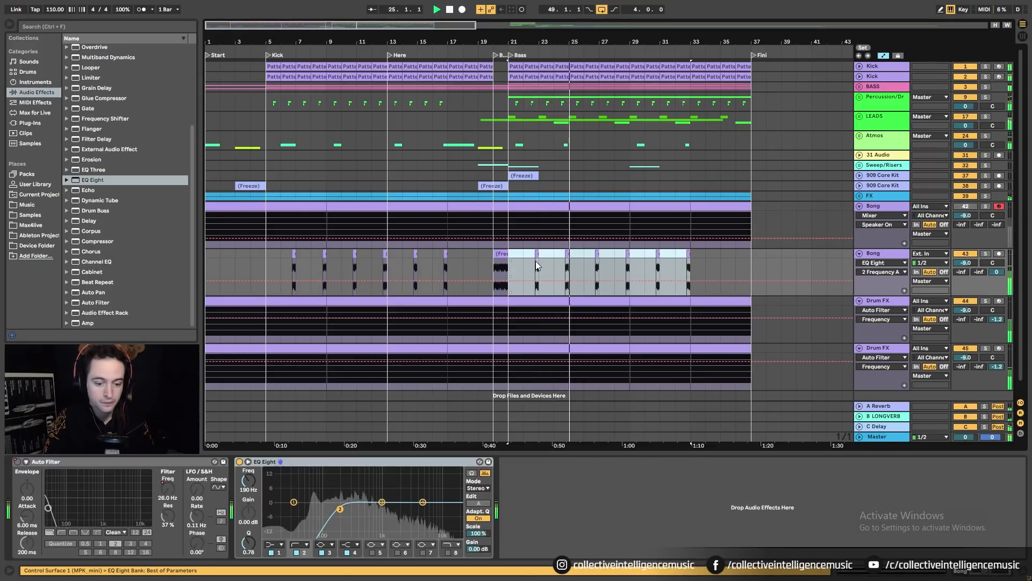
# Adjust the Auto Filter frequencies during playback to 148 Hz on the first Drum FX track and 114 Hz on the second
pyautogui.scroll(-2, 532, 260)
pyautogui.click(887, 334)
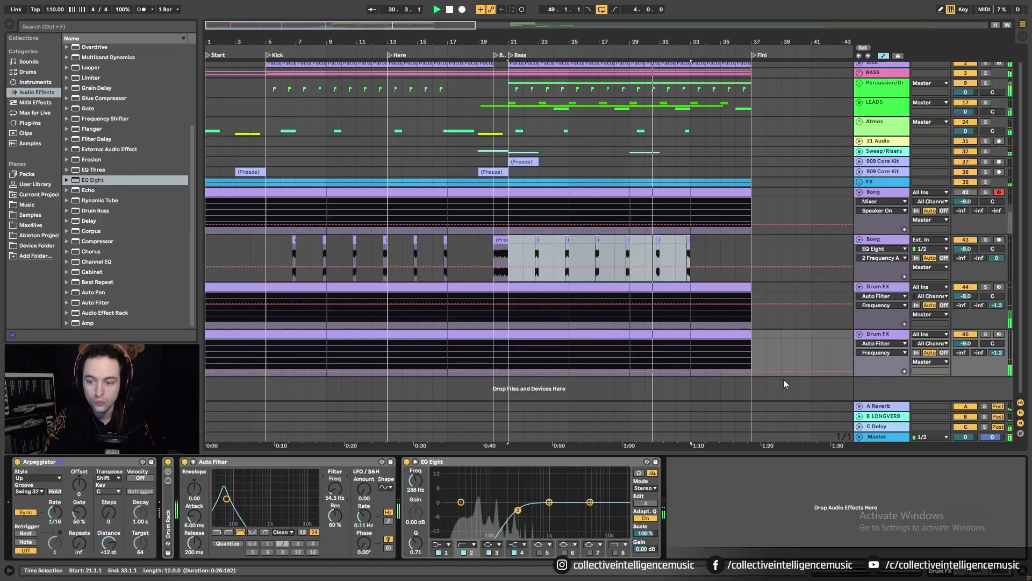
pyautogui.click(882, 287)
pyautogui.moveTo(346, 488); pyautogui.dragTo(346, 543)
pyautogui.click(876, 335)
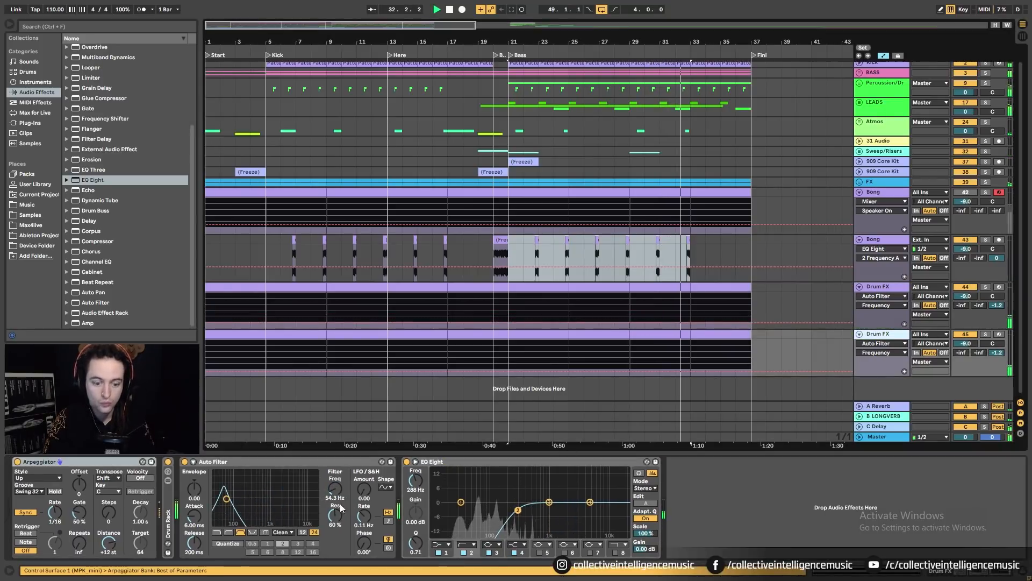
pyautogui.click(875, 295)
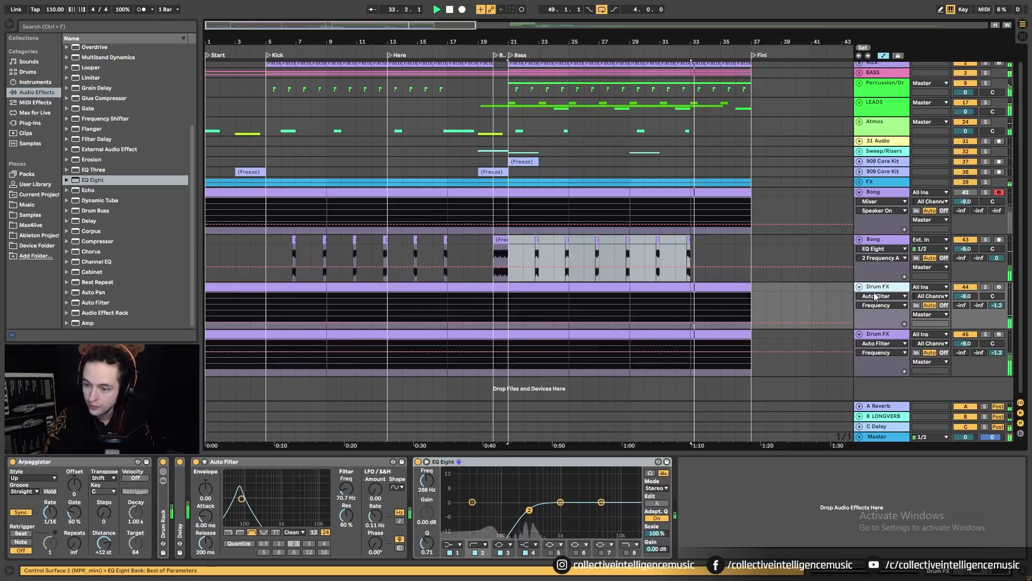
pyautogui.moveTo(352, 496)
pyautogui.mouseDown()
pyautogui.moveTo(352, 473)
pyautogui.moveTo(353, 486)
pyautogui.moveTo(335, 491)
pyautogui.moveTo(335, 516)
pyautogui.moveTo(335, 466)
pyautogui.moveTo(335, 491)
pyautogui.mouseUp()
pyautogui.click(876, 334)
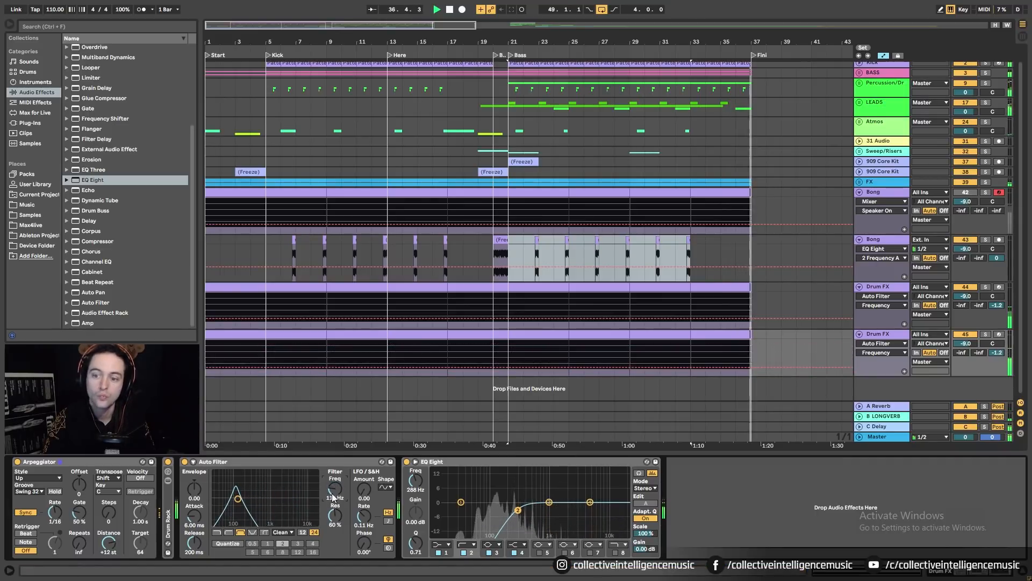
# Duplicate the last Bong slices from bar 29 onward so the pattern reaches bar 37, and hide the automation lanes
pyautogui.click(654, 256)
pyautogui.moveTo(634, 244); pyautogui.dragTo(686, 244)
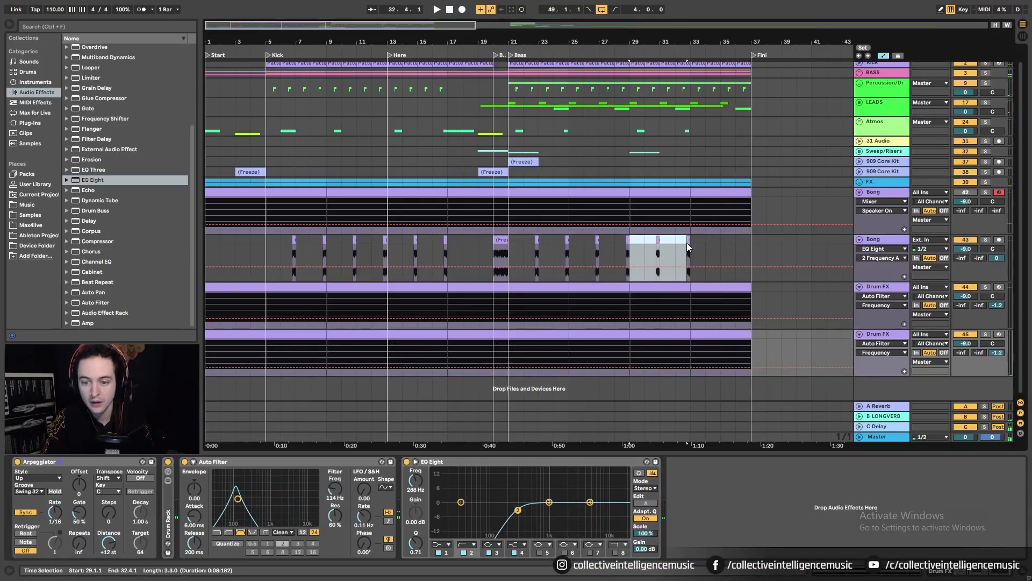
pyautogui.hotkey('ctrl', 'd')
pyautogui.click(766, 249)
pyautogui.click(883, 55)
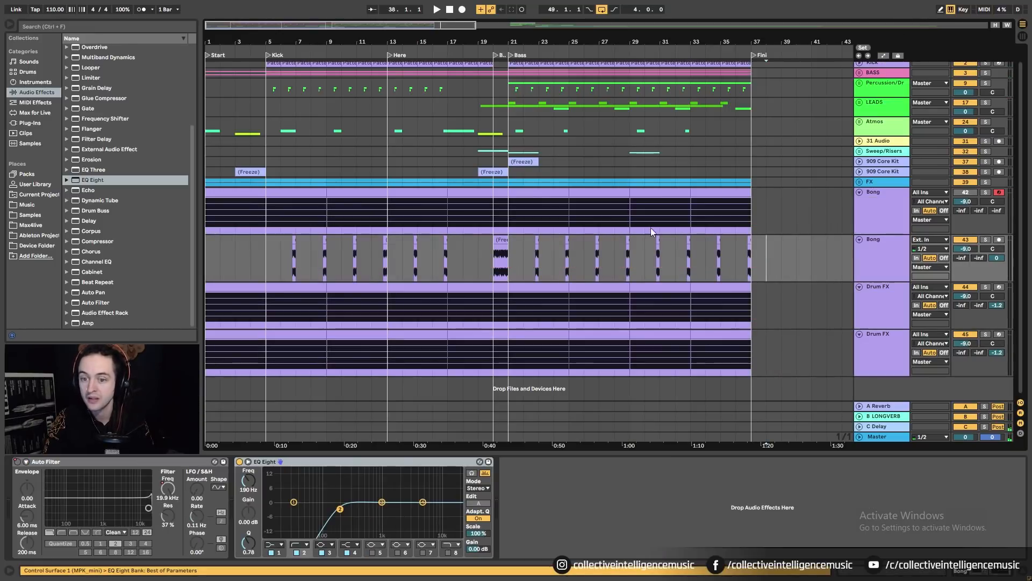
# Play the arrangement from bar 19 through the Break into the Bass section to check the Bong effects
pyautogui.click(480, 248)
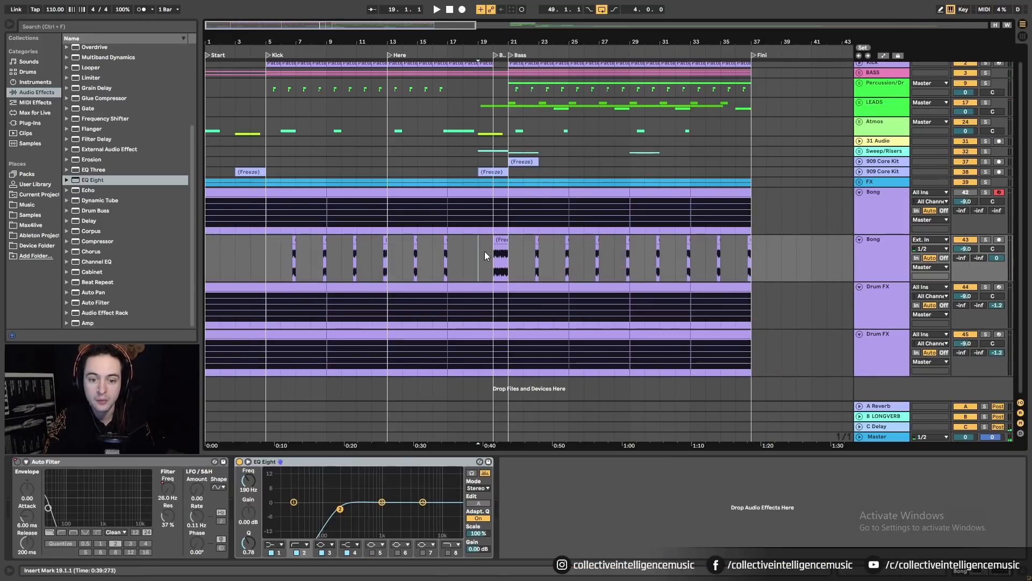
pyautogui.press('space')
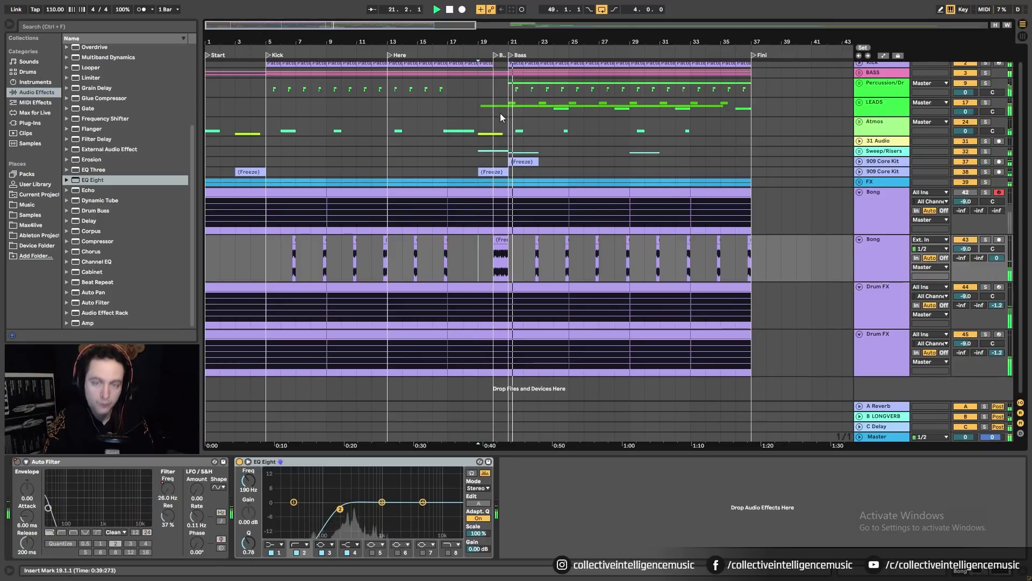
pyautogui.moveTo(457, 43); pyautogui.dragTo(457, 21)
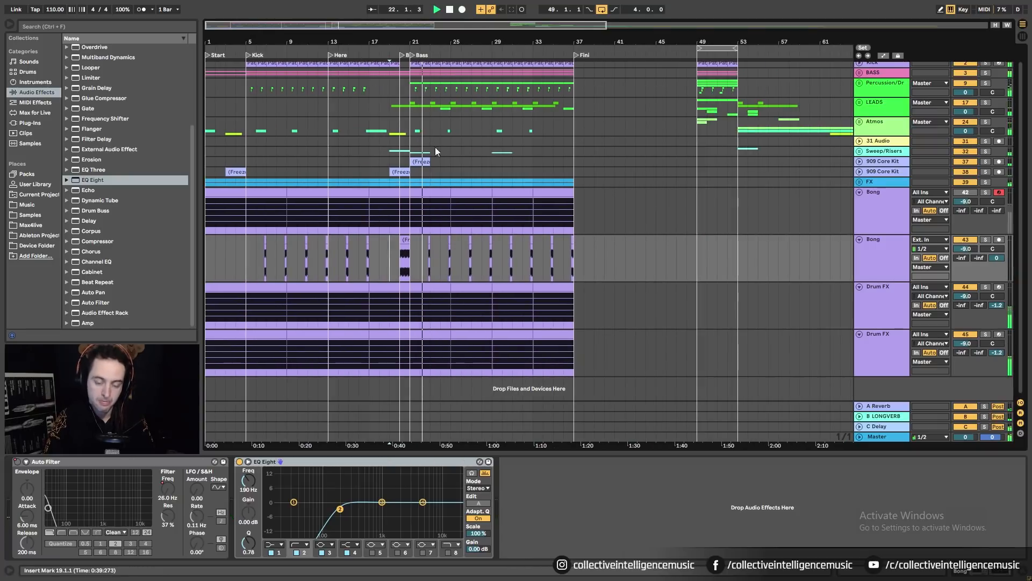
# Rename the second Drum FX track as SynthFX and set its Auto Filter frequency to 148 Hz
pyautogui.click(879, 290)
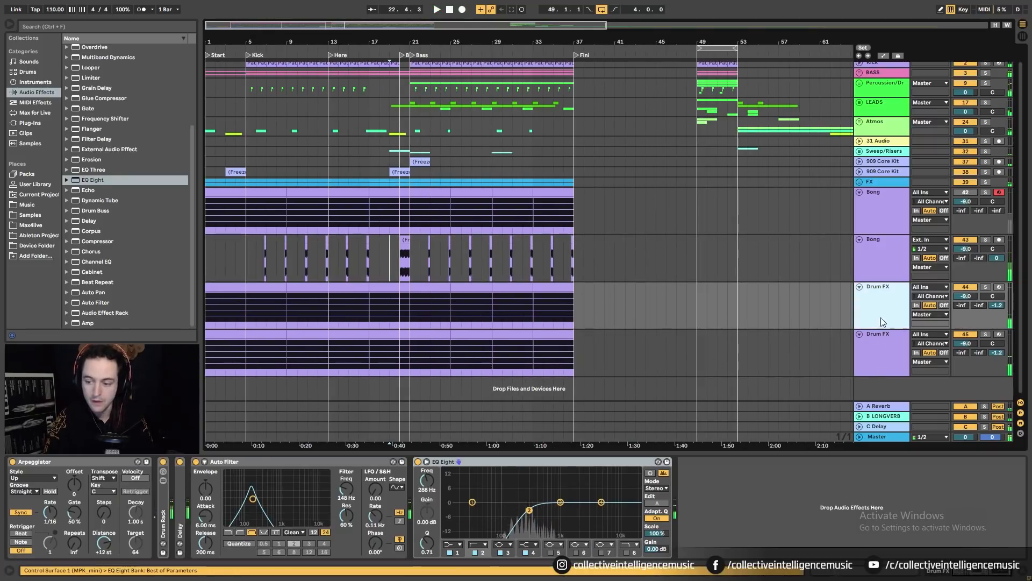
pyautogui.click(878, 356)
pyautogui.hotkey('ctrl', 'r')
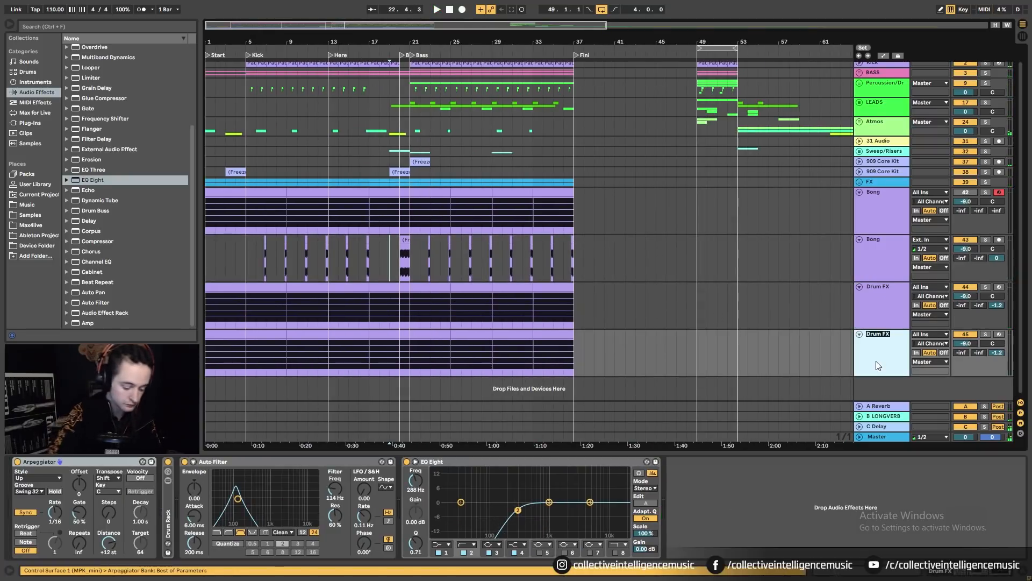
pyautogui.write('SynthFX')
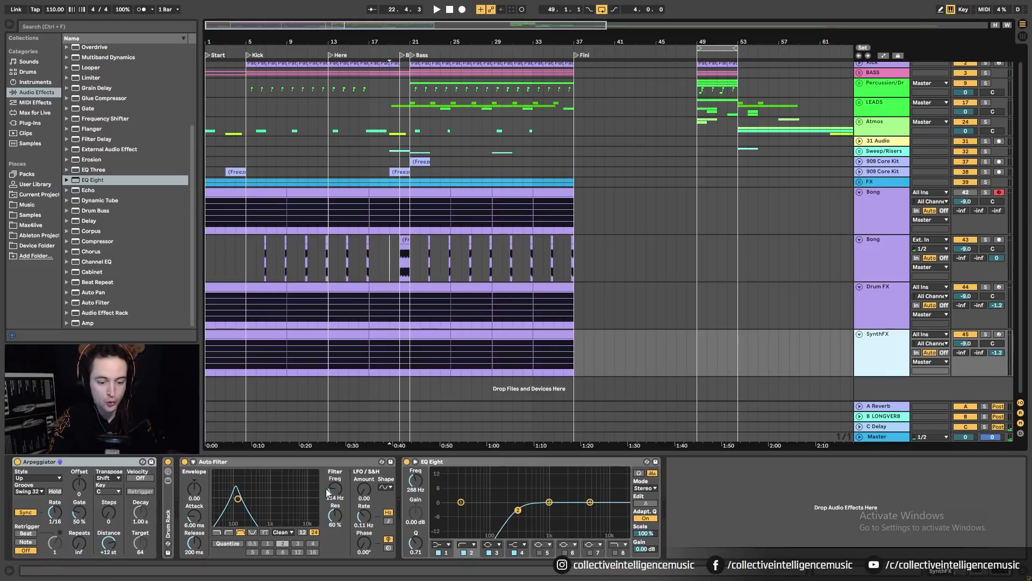
pyautogui.moveTo(326, 488); pyautogui.dragTo(325, 483)
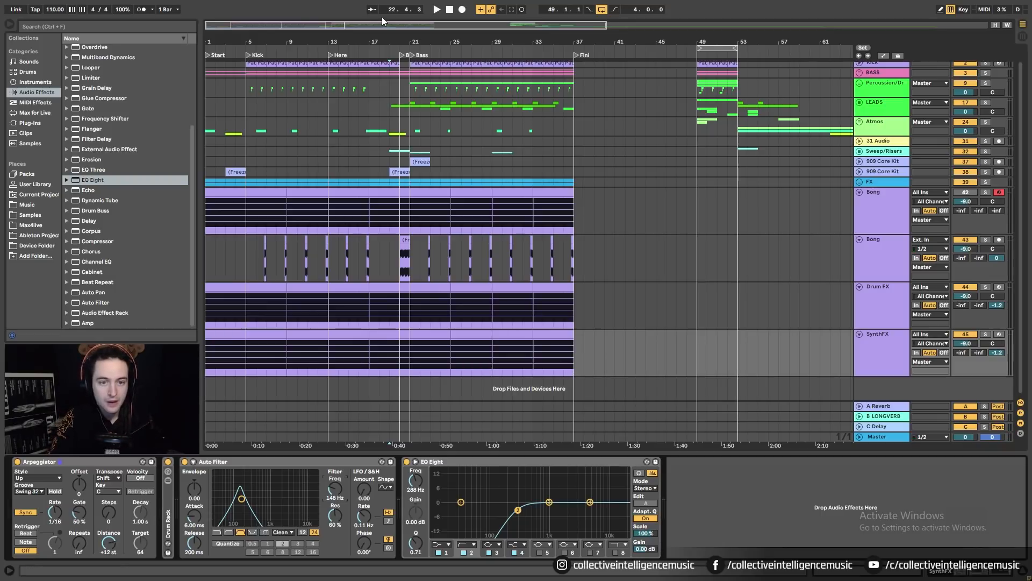
# Review the Bong, Drum FX and SynthFX tracks across the arrangement, and examine the Arpeggiator and Drum Rack on the first Bong track
pyautogui.moveTo(384, 26); pyautogui.dragTo(384, 22)
pyautogui.scroll(1, 382, 140)
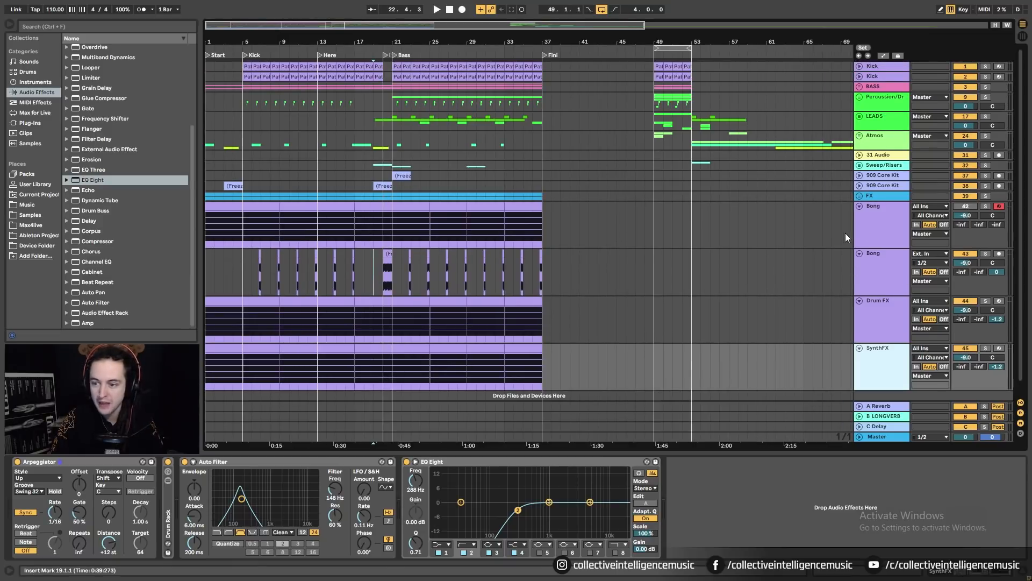
pyautogui.click(871, 236)
pyautogui.click(882, 265)
pyautogui.click(879, 308)
pyautogui.click(883, 357)
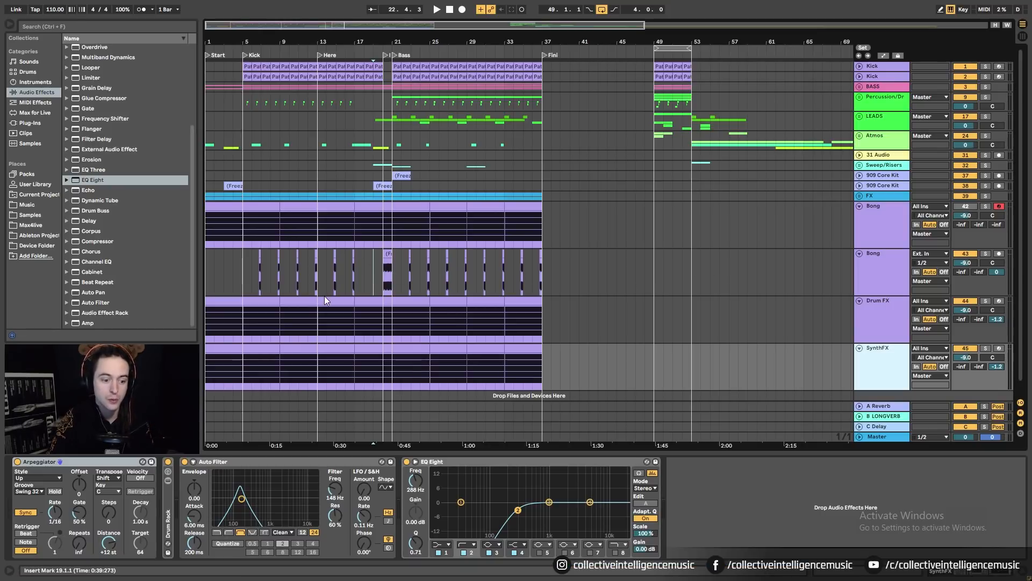
pyautogui.click(223, 236)
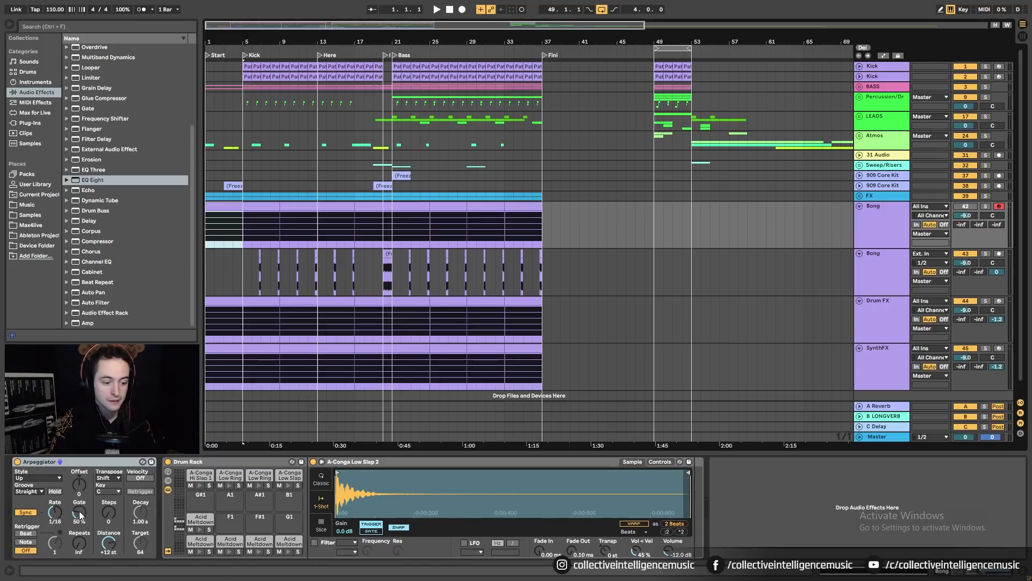
# Open the Drum FX track's device chain from its bar 5 clip and collapse the Delay device
pyautogui.click(259, 263)
pyautogui.click(269, 320)
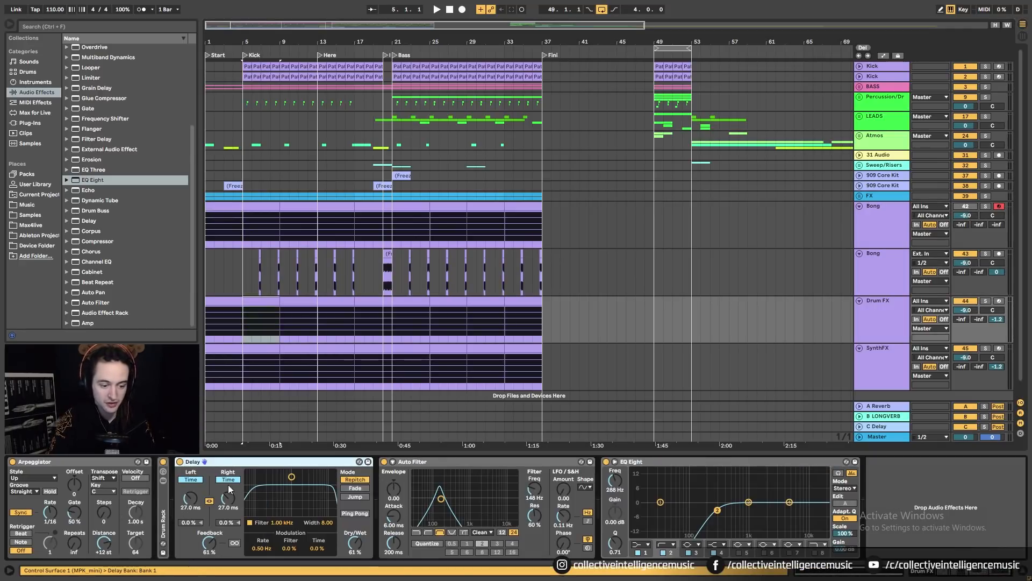
pyautogui.doubleClick(224, 461)
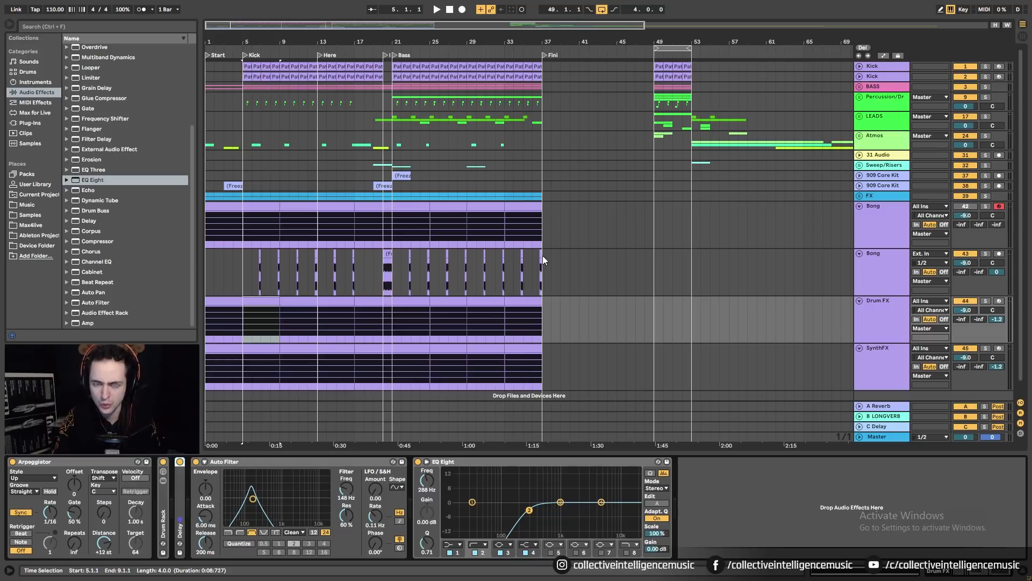
pyautogui.scroll(-1, 492, 313)
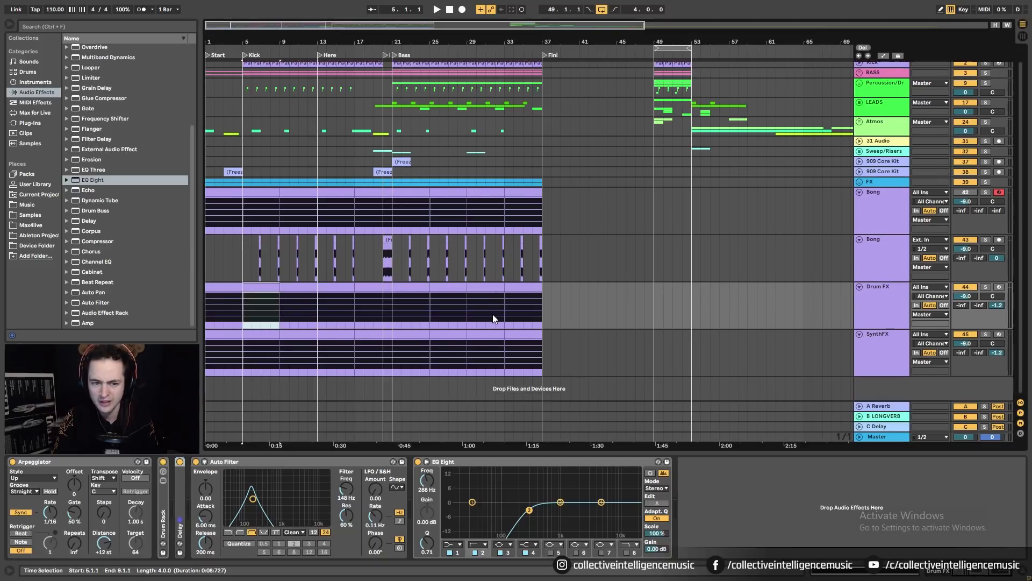